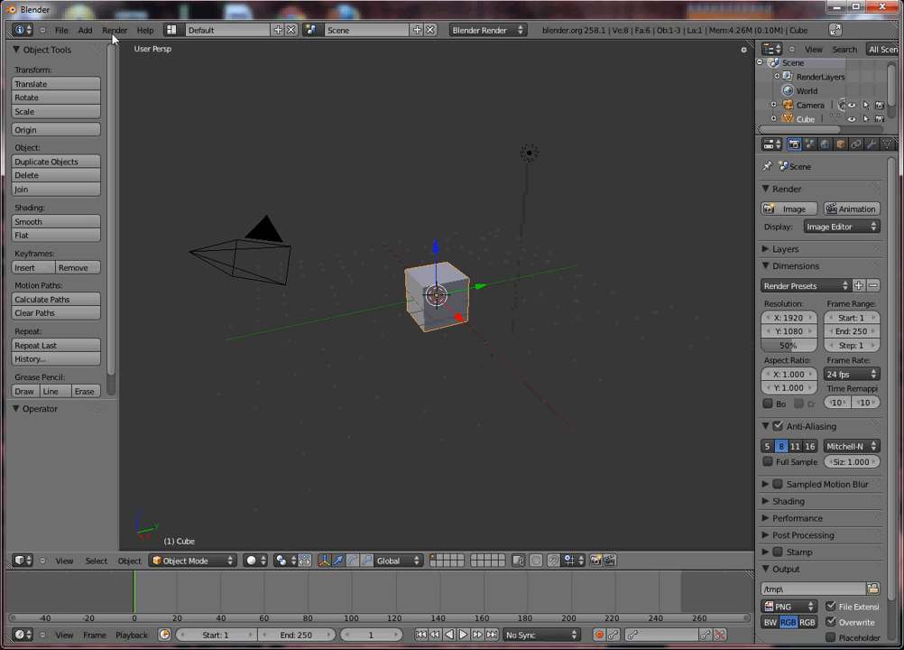
# - Switch the screen layout to Animation and change the F-Curve Graph Editor area to an NLA Editor
pyautogui.click(171, 29)
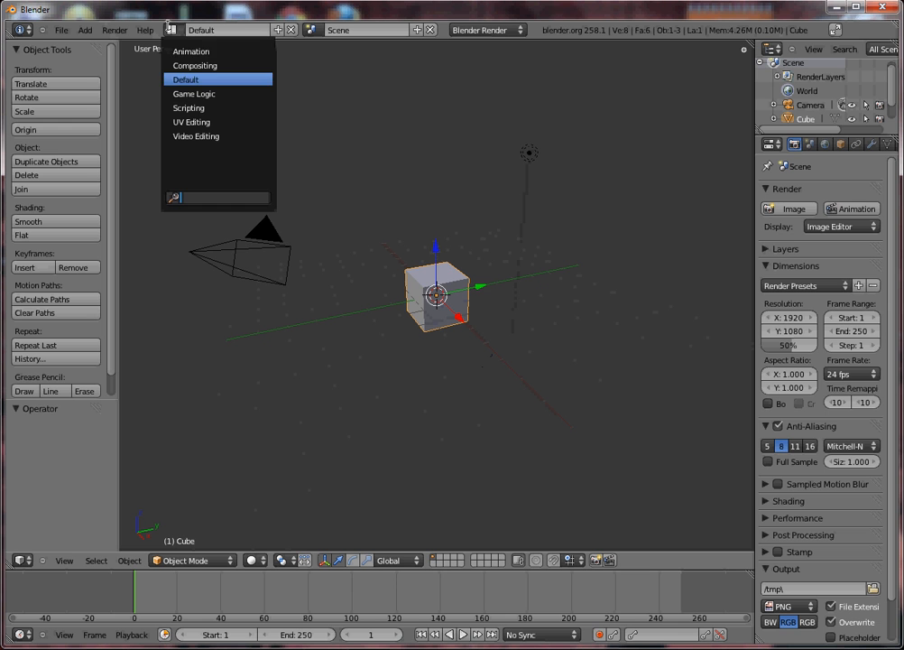
pyautogui.click(222, 48)
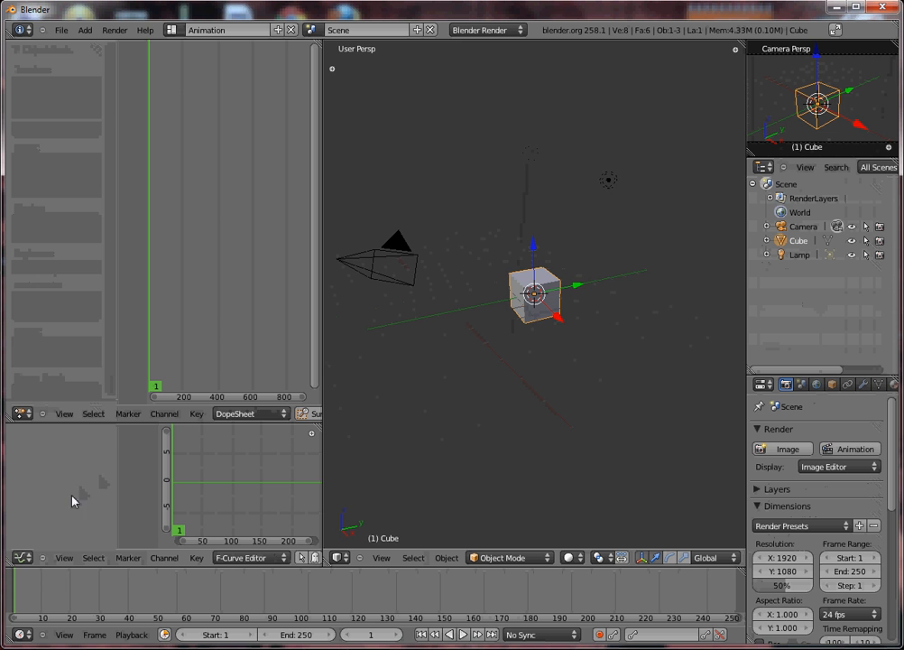
pyautogui.click(22, 556)
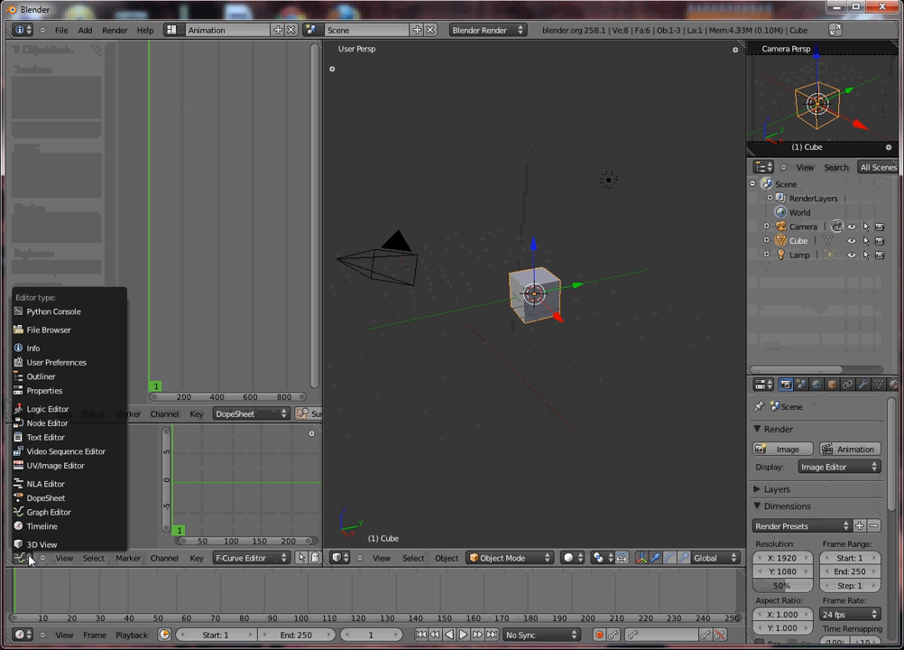
pyautogui.click(51, 487)
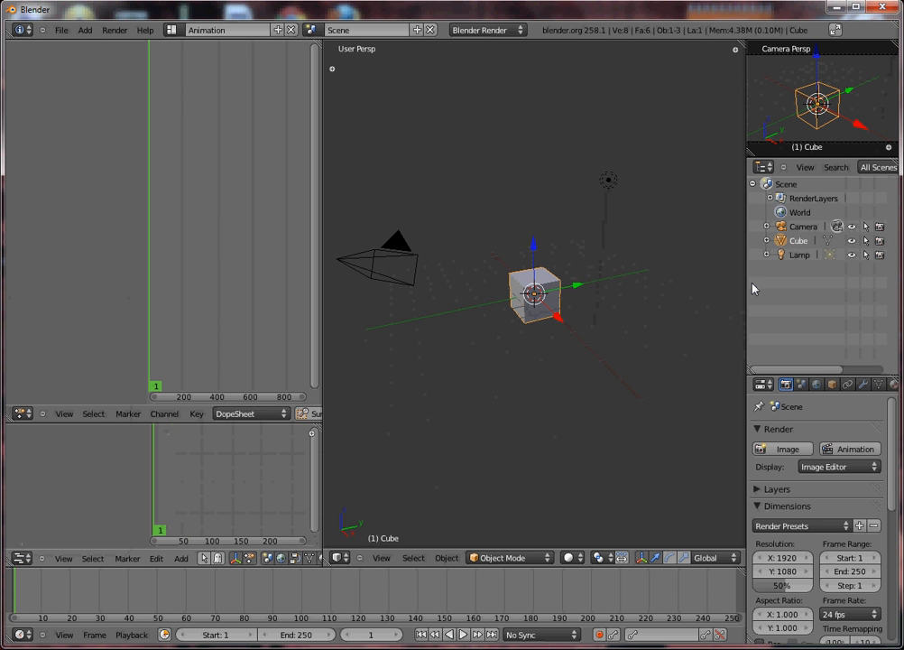
# - Widen the 3D view over the outliner and properties side, and set the DopeSheet mode to Action Editor
pyautogui.moveTo(747, 282); pyautogui.dragTo(839, 294)
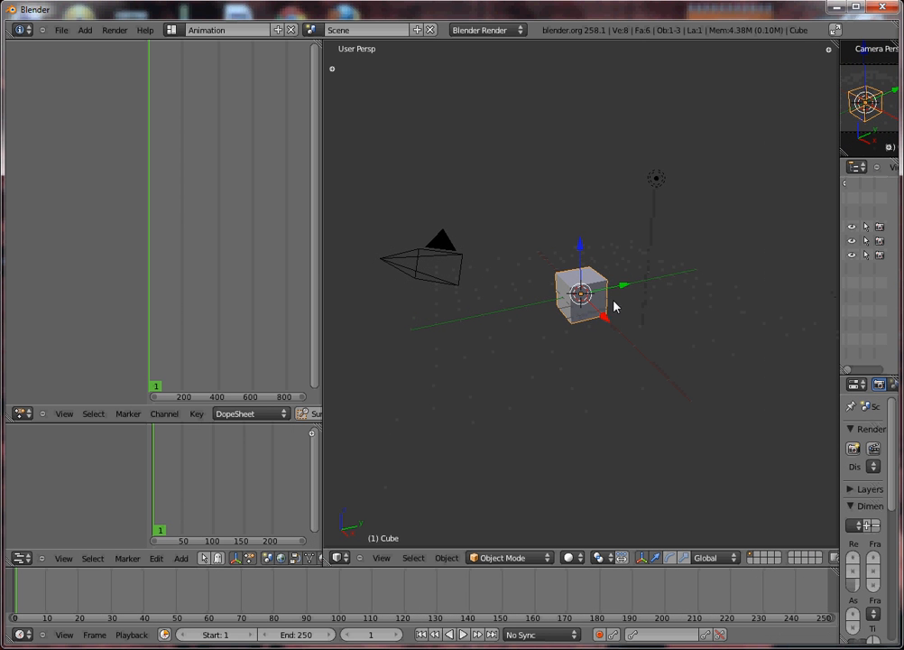
pyautogui.scroll(1, 536, 338)
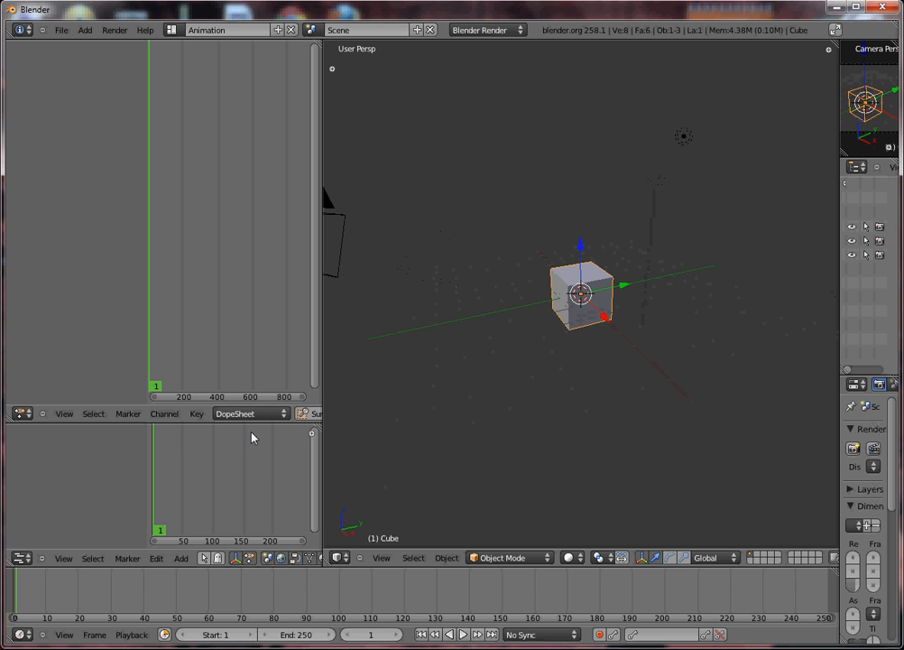
pyautogui.click(268, 414)
pyautogui.click(264, 383)
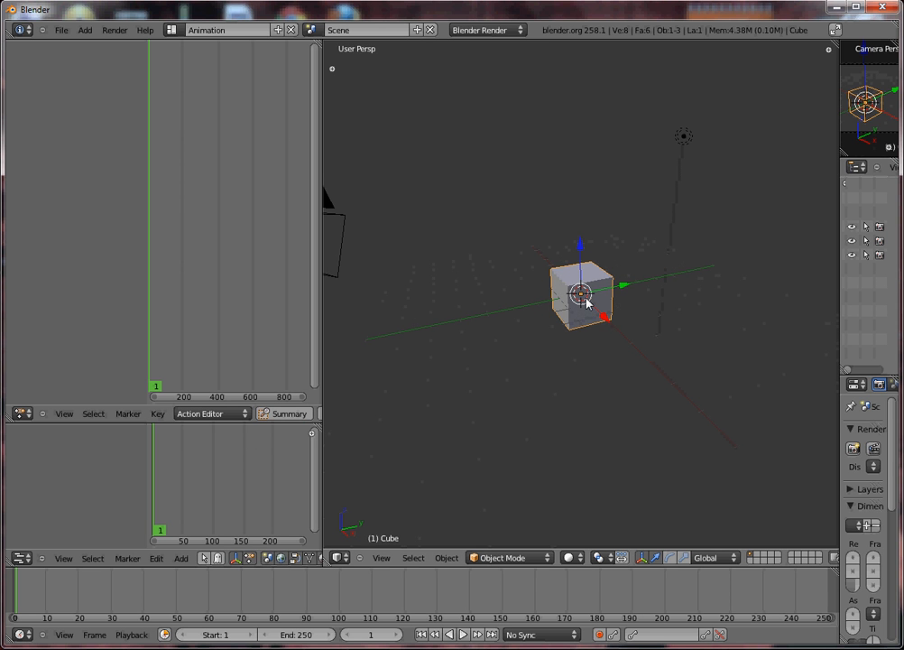
# - Insert a LocRot keyframe for the cube at frame 1 and widen the Action and NLA editors
pyautogui.press('i')
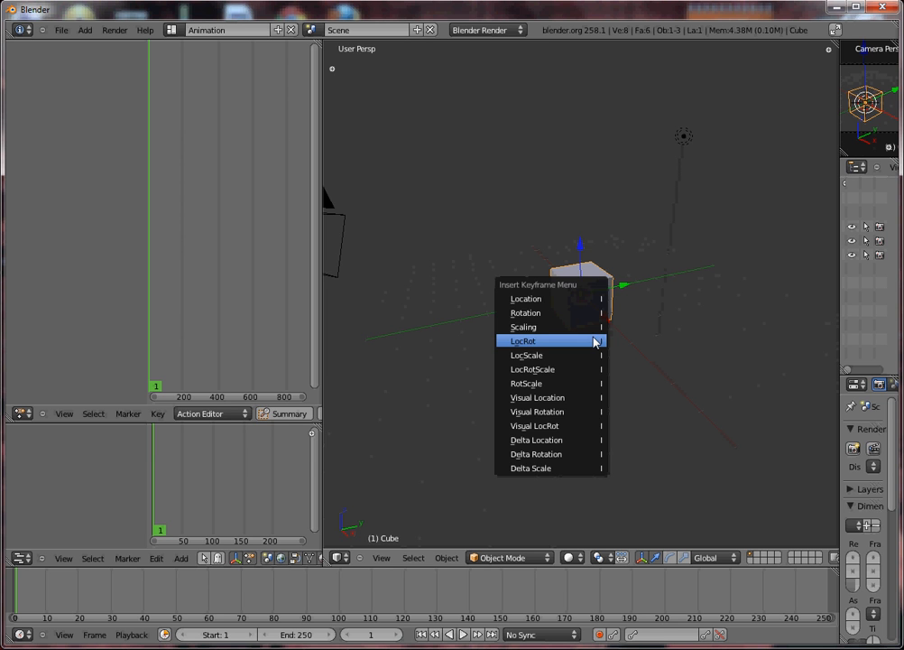
pyautogui.click(594, 341)
pyautogui.press('KP_3')
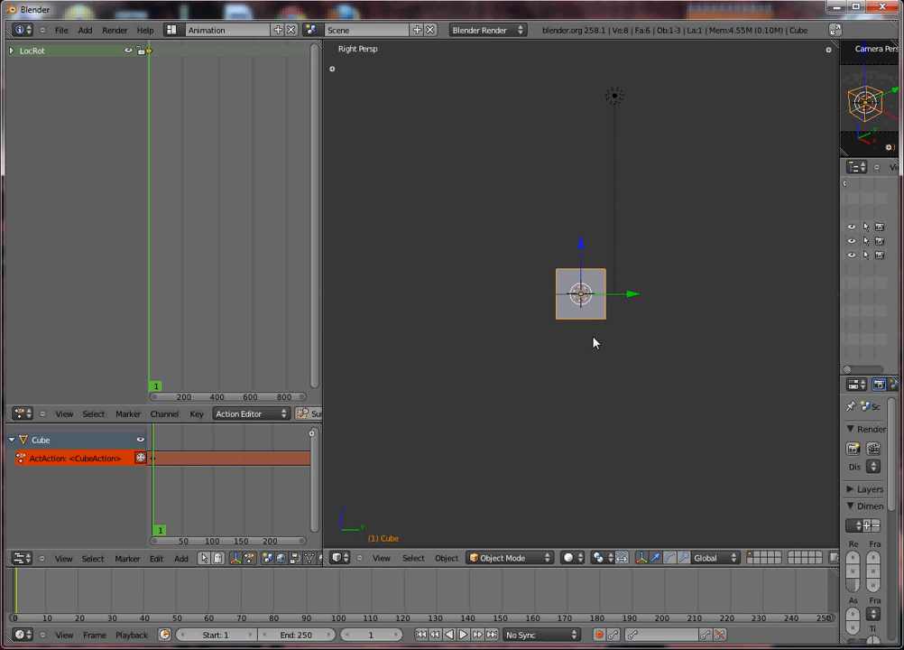
pyautogui.press('KP_7')
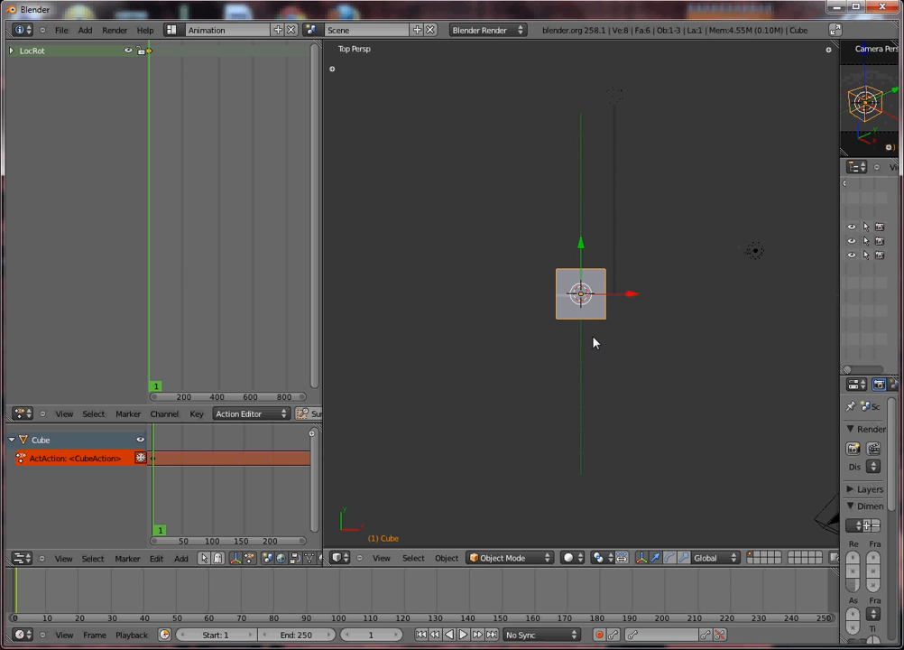
pyautogui.press('KP_3')
pyautogui.moveTo(324, 420); pyautogui.dragTo(488, 424)
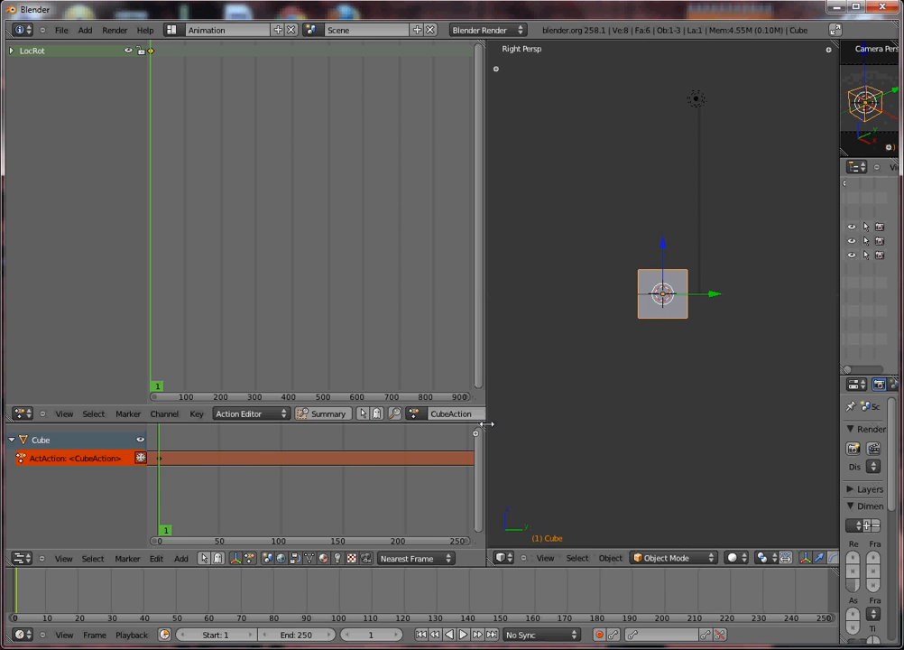
# - Try moving and rotating the cube away from the origin in top view while at frame 1
pyautogui.press('KP_7')
pyautogui.press('g')
pyautogui.click(754, 504)
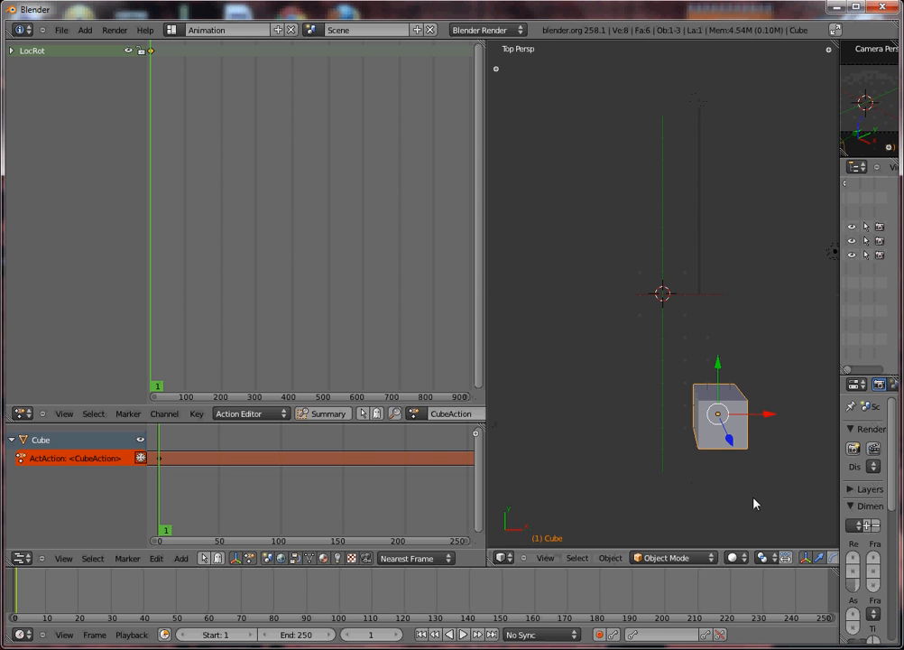
pyautogui.press('r')
pyautogui.click(812, 469)
pyautogui.click(816, 435)
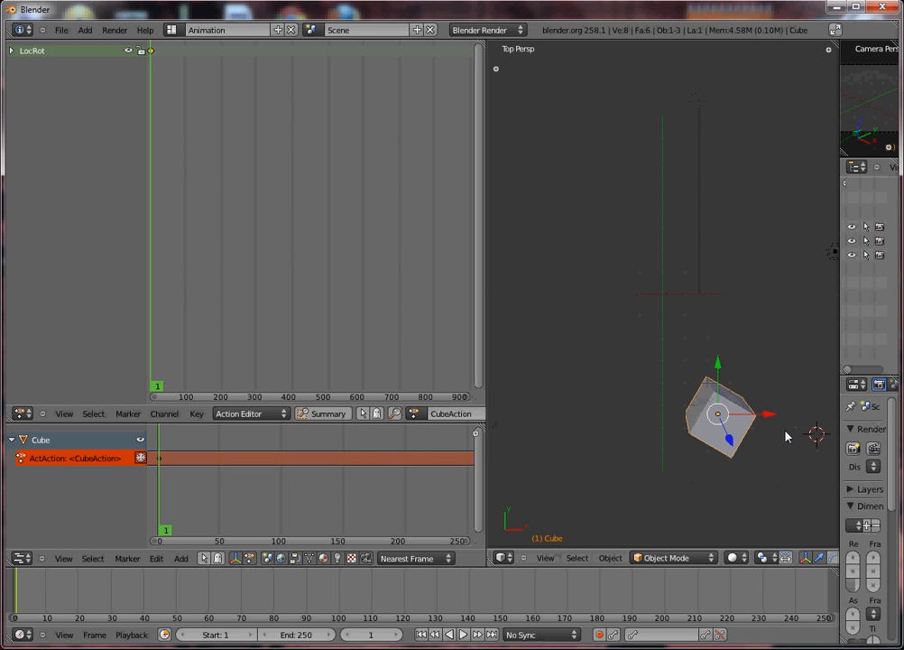
pyautogui.press('KP_3')
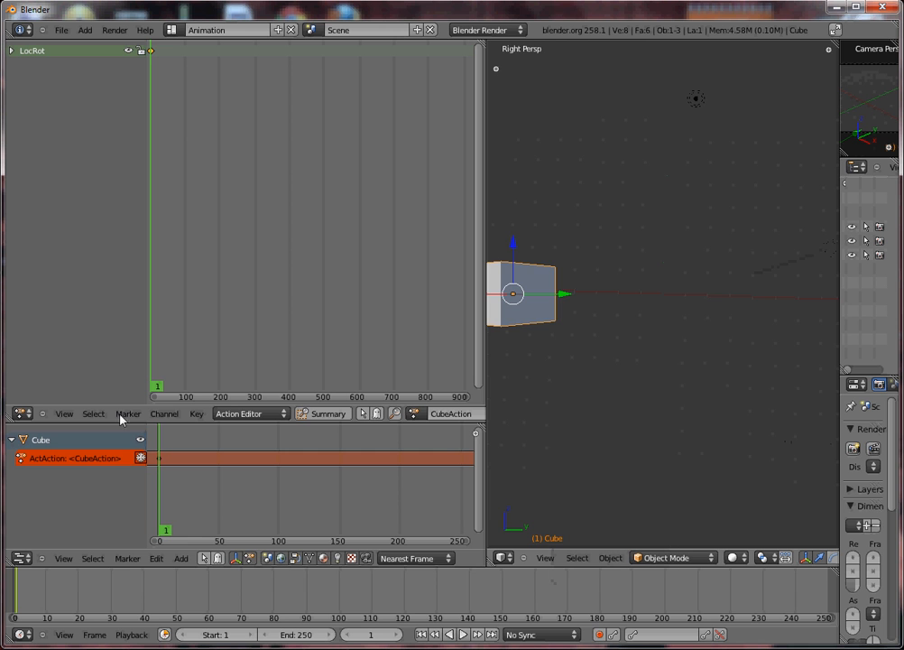
# - Set the current frame to 50, then move the cube diagonally off the origin and rotate it in top view
pyautogui.moveTo(148, 521); pyautogui.dragTo(221, 522)
pyautogui.press('KP_7')
pyautogui.scroll(-2, 704, 359)
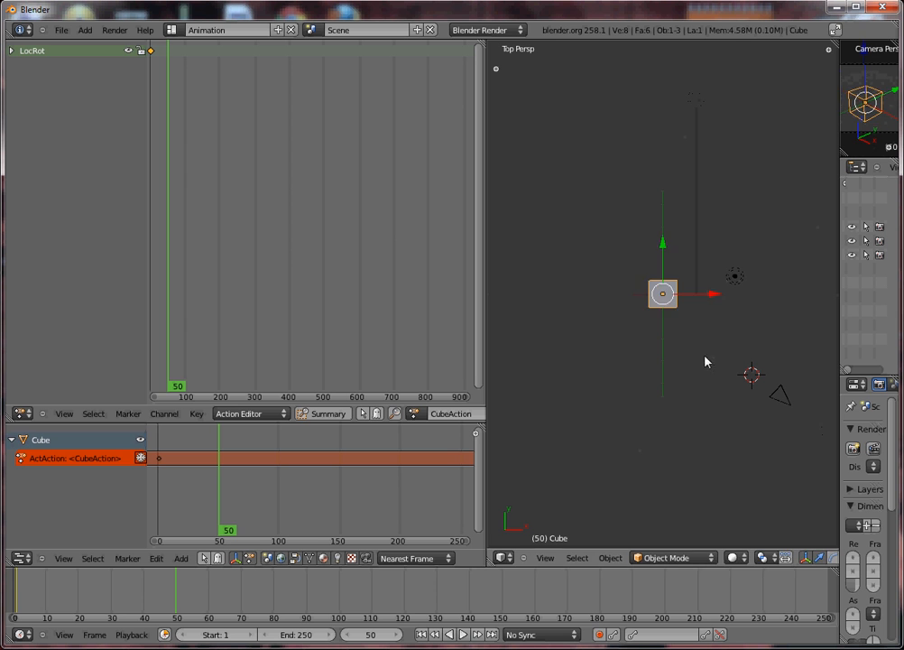
pyautogui.press('g')
pyautogui.click(731, 406)
pyautogui.press('r')
pyautogui.click(763, 376)
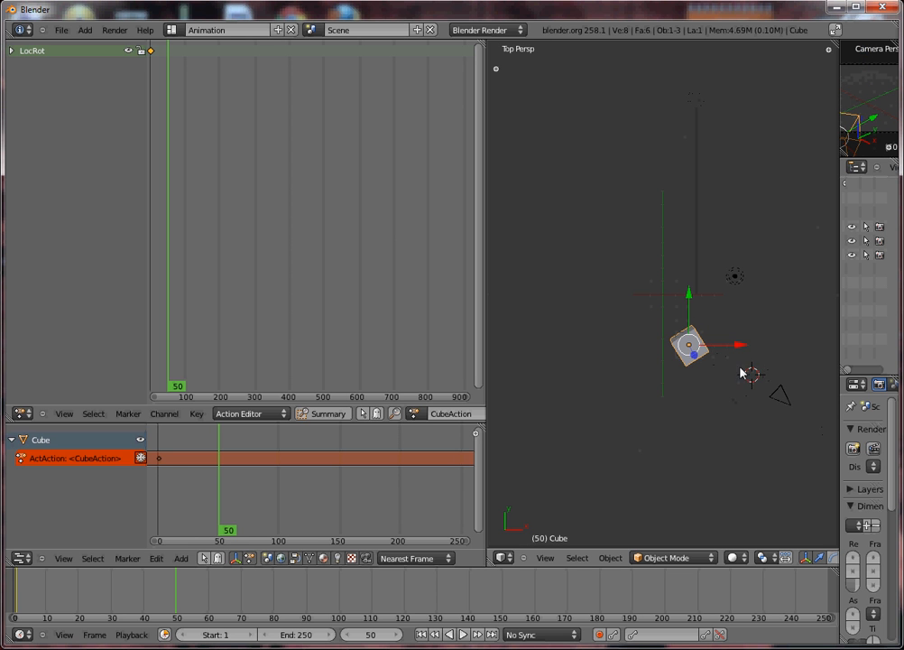
# - Insert a LocRot keyframe for the cube at frame 50
pyautogui.press('u')
pyautogui.press('Escape')
pyautogui.press('i')
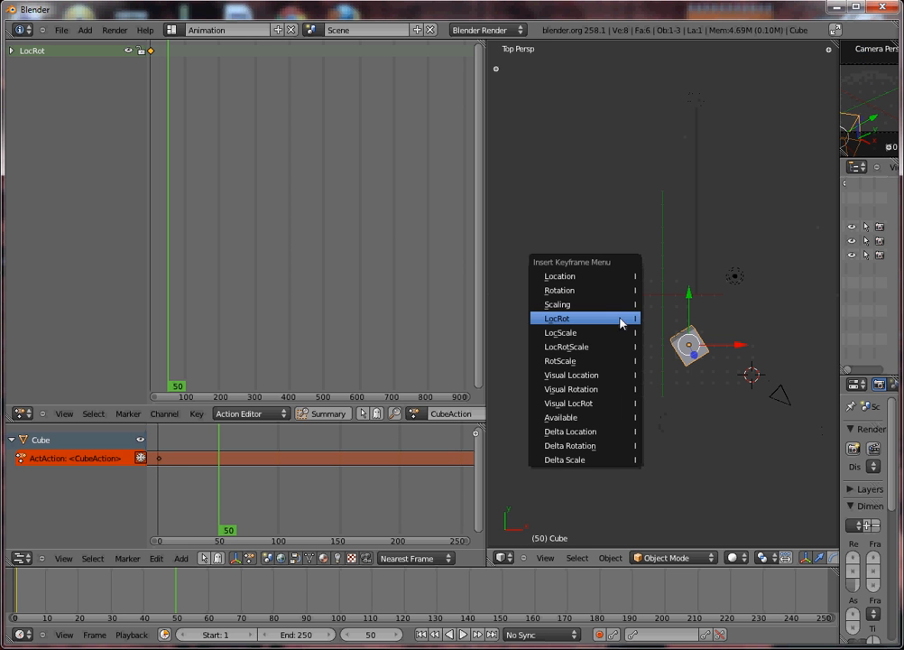
pyautogui.click(621, 323)
# - Set the current frame to 100 and move the cube to a new position in top view
pyautogui.moveTo(218, 498); pyautogui.dragTo(282, 510)
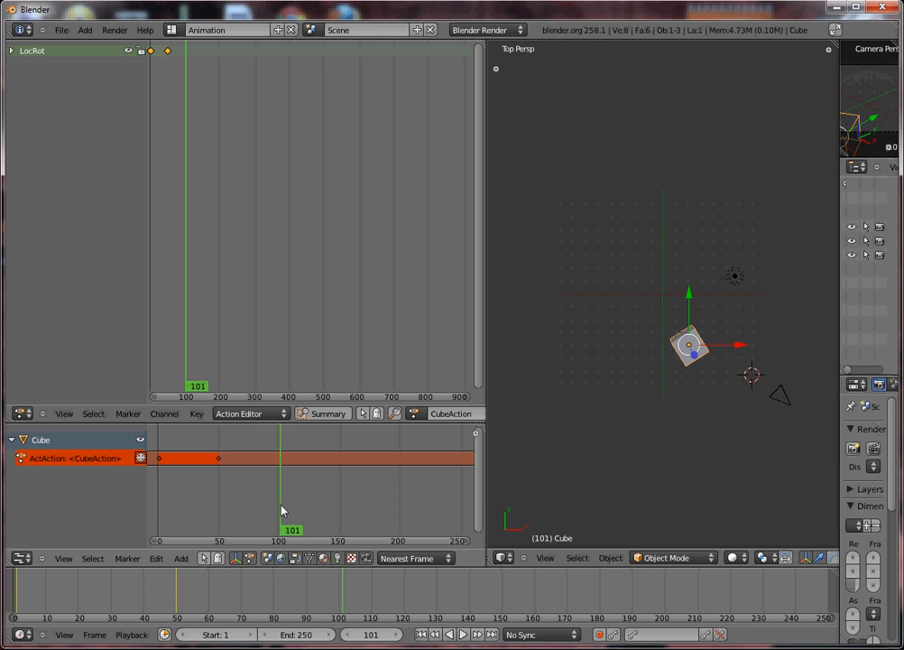
pyautogui.click(281, 515)
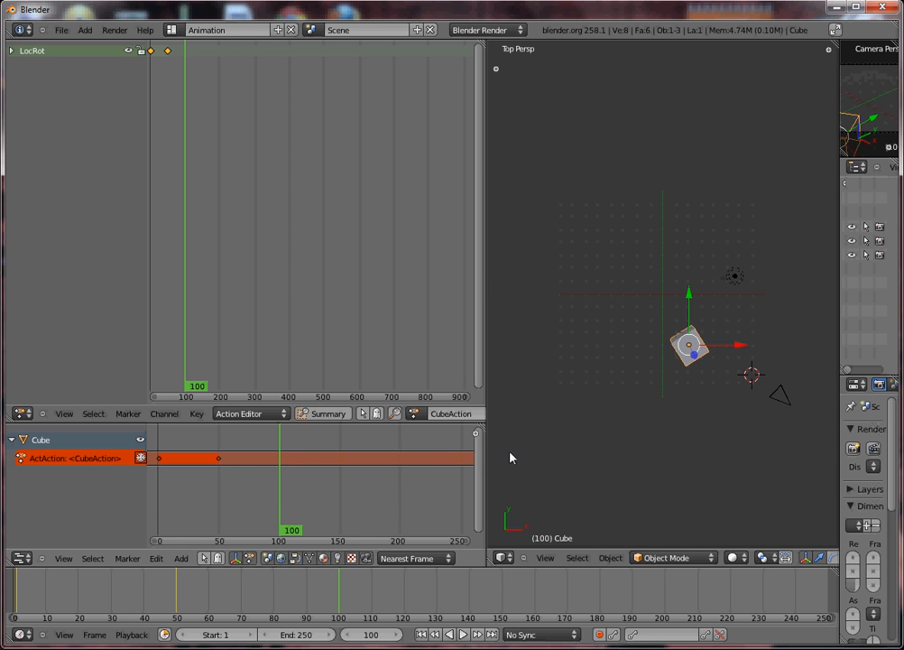
pyautogui.press('g')
pyautogui.click(732, 336)
pyautogui.press('KP_1')
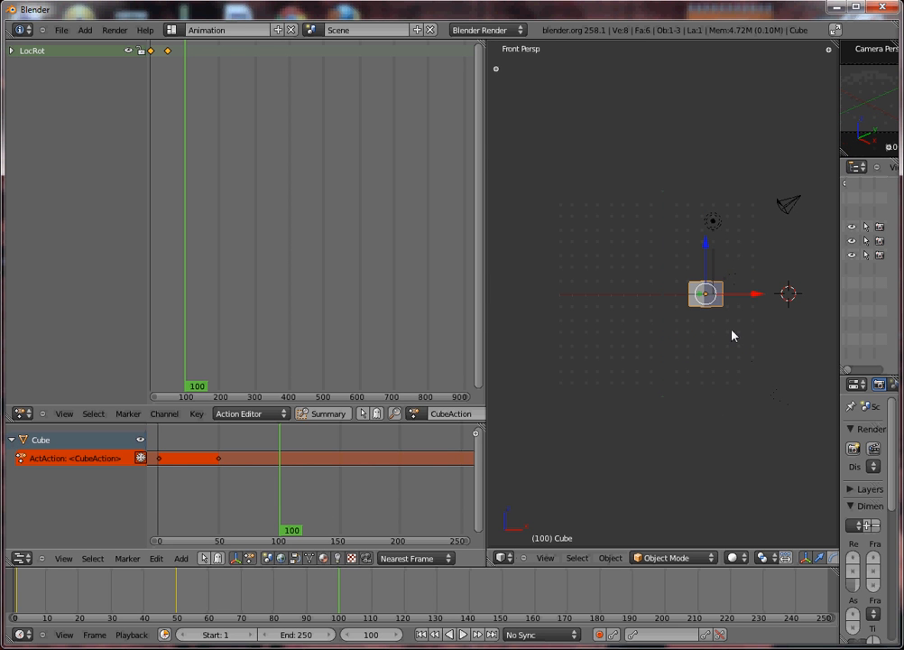
# - Rotate the cube freely with trackball rotation at frame 100
pyautogui.moveTo(733, 335); pyautogui.dragTo(708, 394, button='middle')
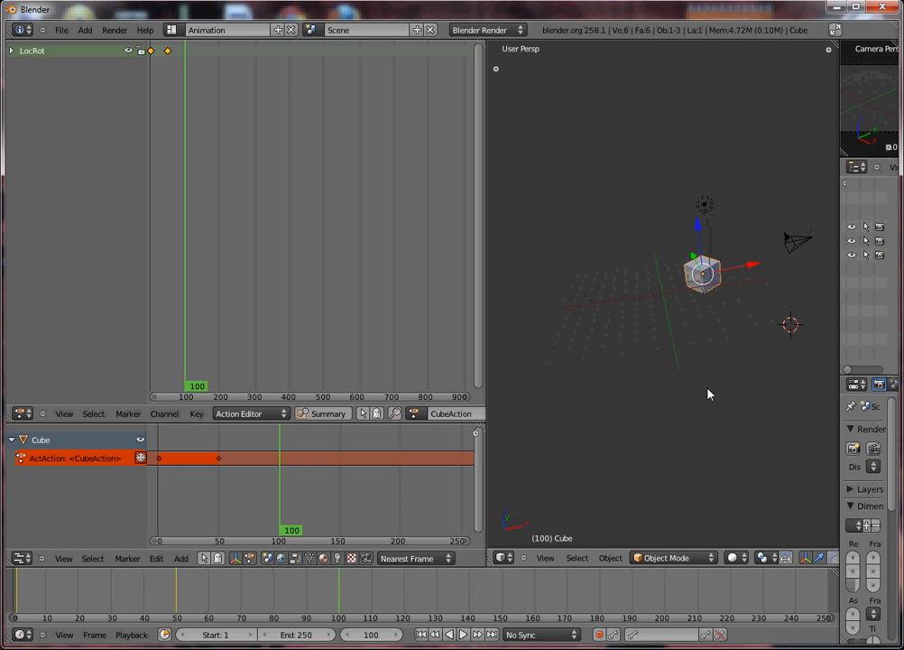
pyautogui.press('r')
pyautogui.press('r')
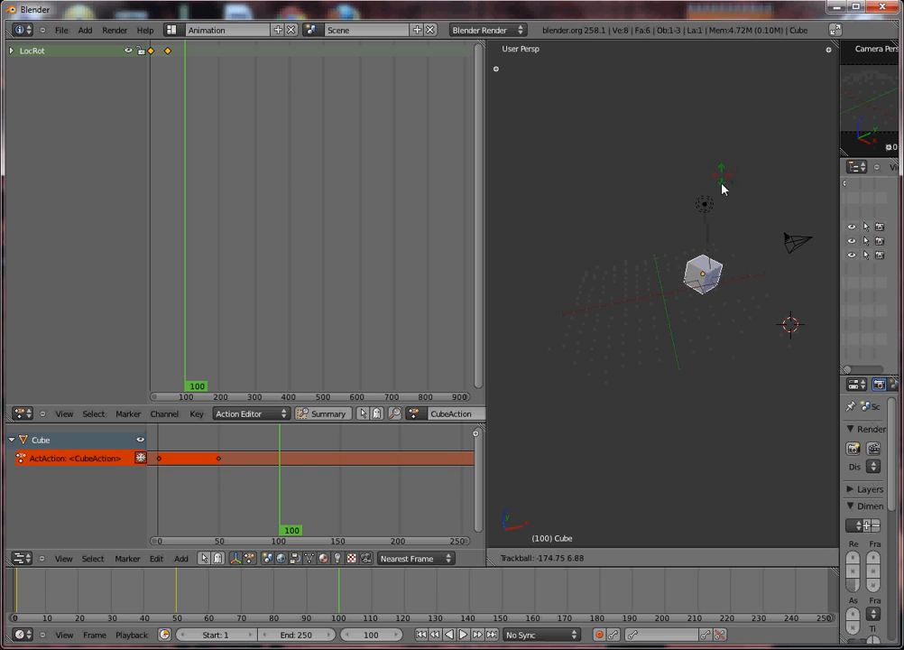
pyautogui.click(706, 122)
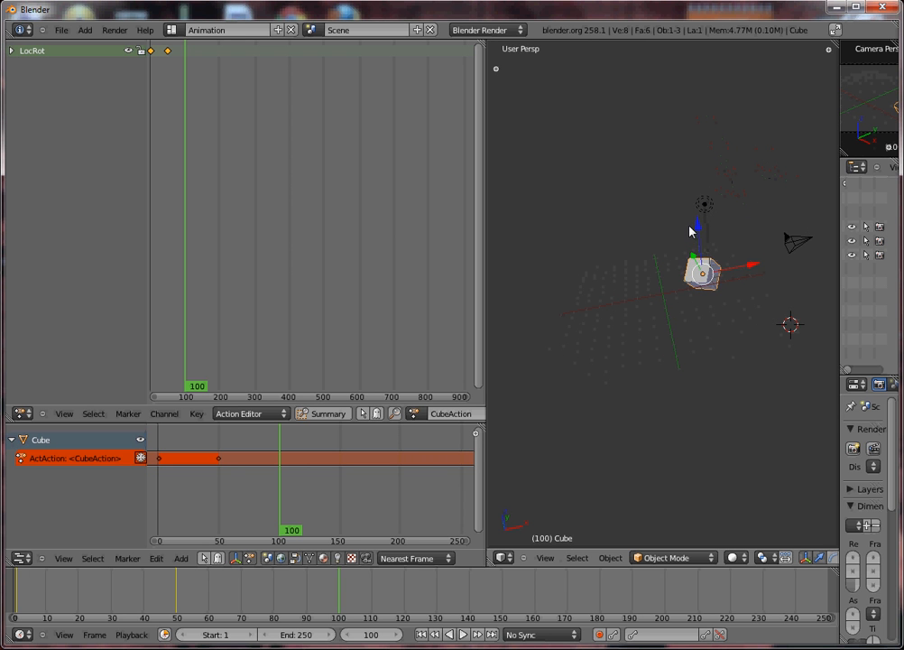
# - Insert a LocRot keyframe for the cube at frame 100
pyautogui.press('u')
pyautogui.press('i')
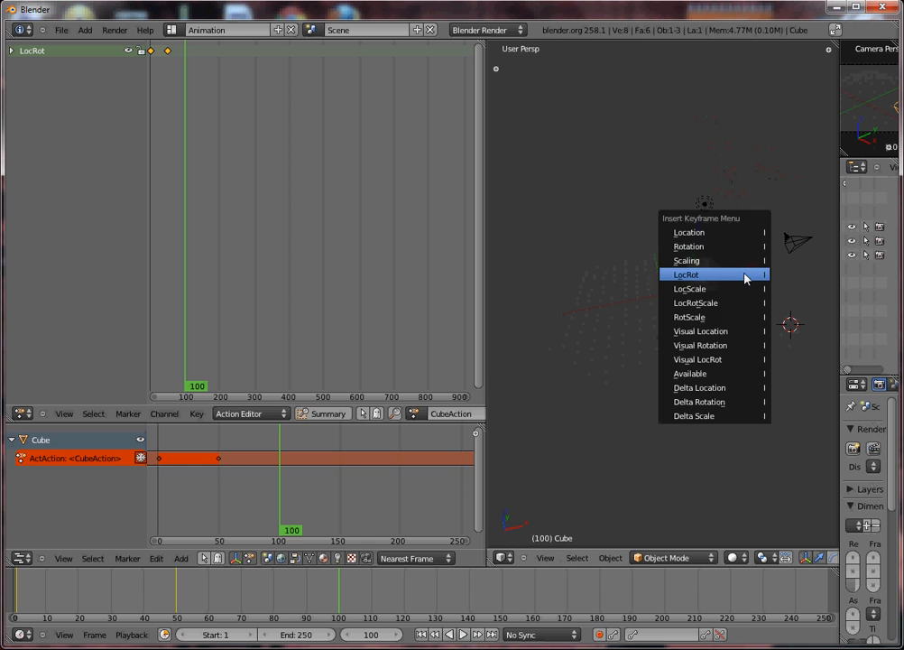
pyautogui.click(745, 275)
pyautogui.press('u')
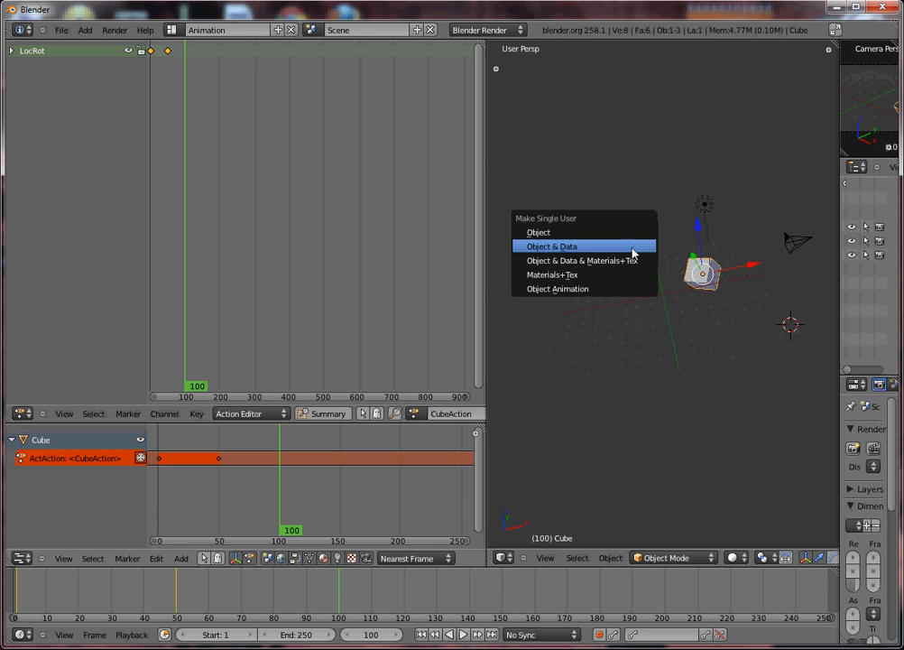
pyautogui.press('i')
pyautogui.click(700, 309)
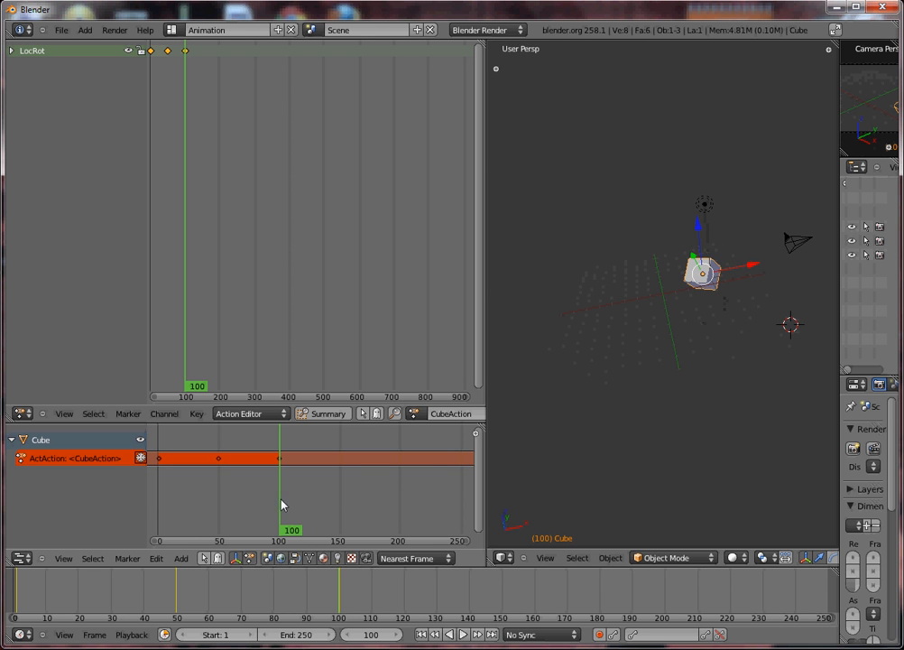
# - Return to frame 0, push the cube's action down into an NLA strip, and scale the strip to span about frames 2 to 242
pyautogui.hotkey('shift', 'Left')
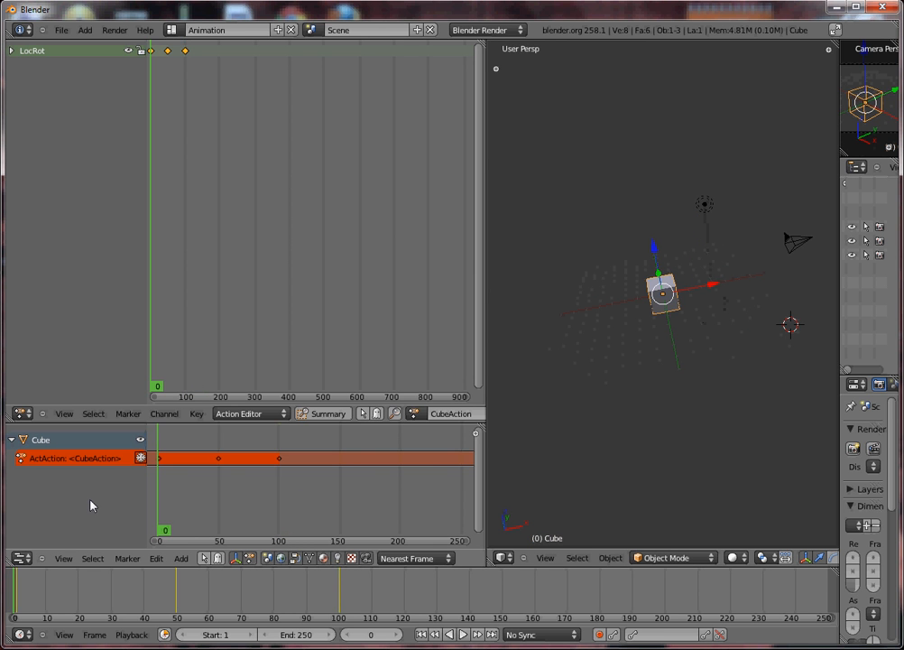
pyautogui.click(142, 459)
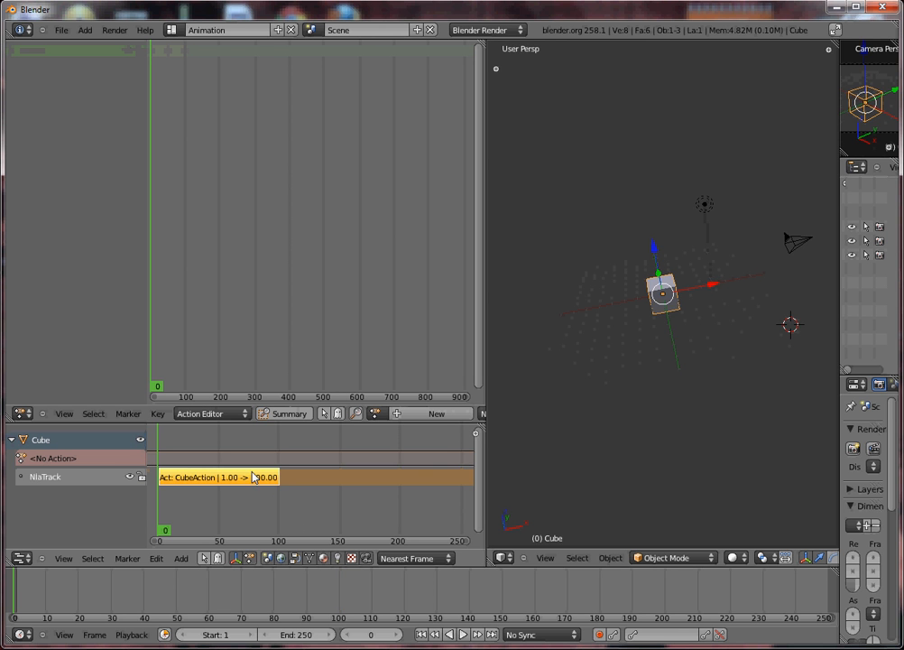
pyautogui.press('s')
pyautogui.click(458, 492)
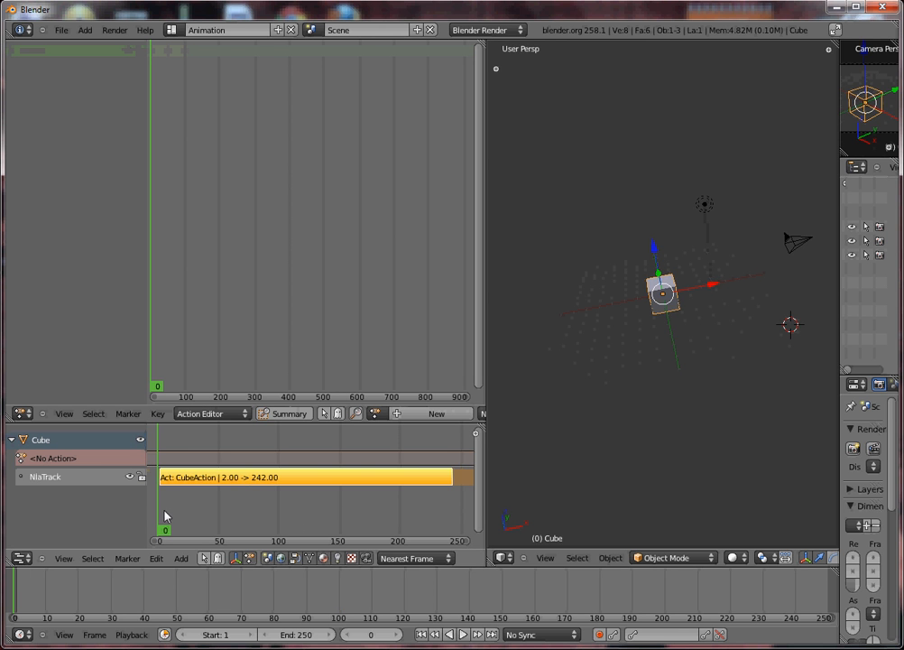
# - Scrub through the stretched strip to preview the cube's motion, and look through the camera at frame 0
pyautogui.moveTo(178, 521); pyautogui.dragTo(283, 518)
pyautogui.click(453, 516)
pyautogui.moveTo(454, 517); pyautogui.dragTo(133, 504)
pyautogui.press('KP_0')
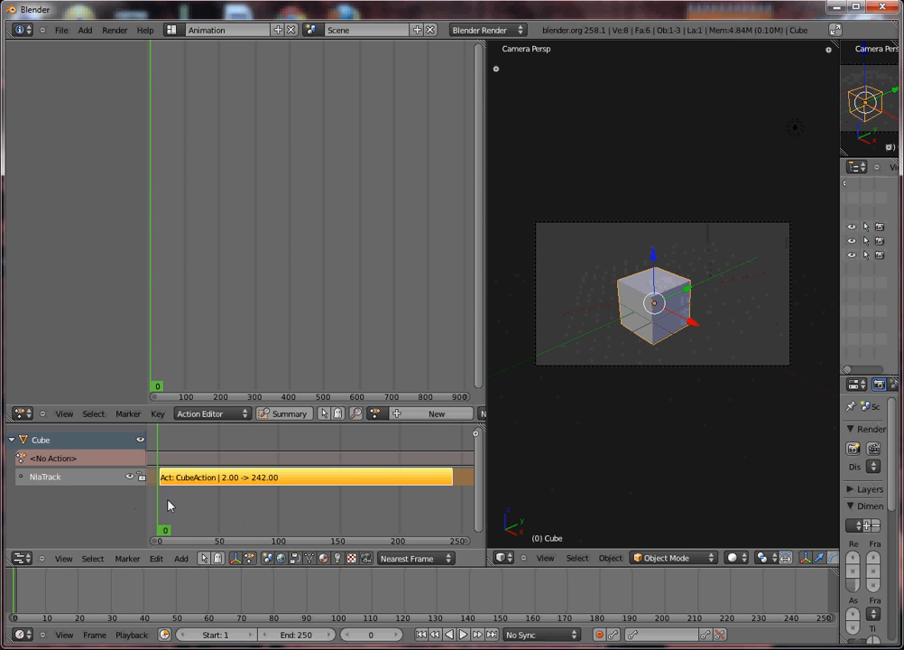
pyautogui.moveTo(167, 506)
pyautogui.mouseDown()
pyautogui.moveTo(327, 505)
pyautogui.moveTo(459, 517)
pyautogui.moveTo(158, 505)
pyautogui.mouseUp()
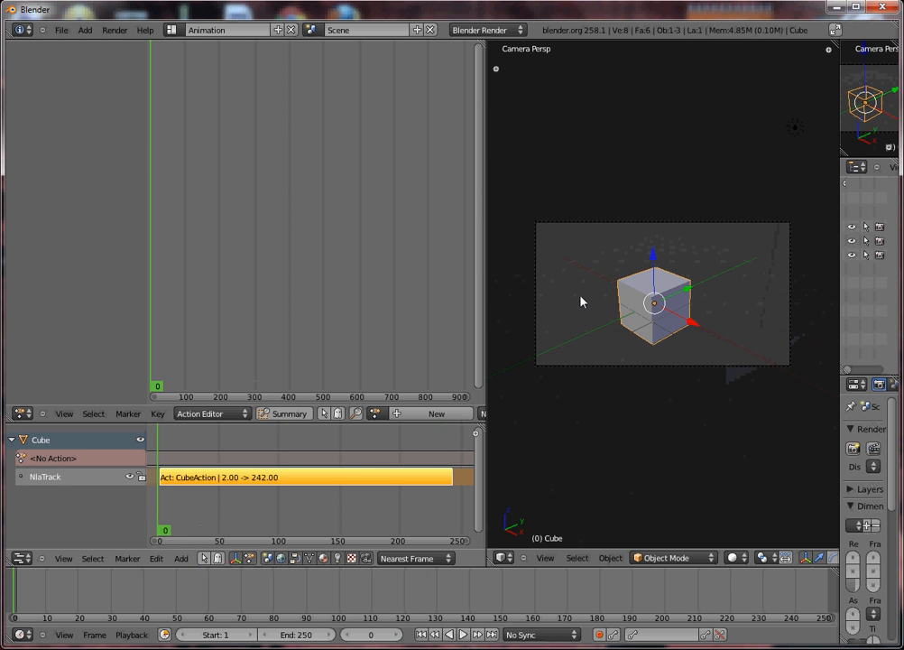
# - Leave the camera view and select the camera together with the cube, keeping the cube active
pyautogui.press('KP_0')
pyautogui.press('KP_7')
pyautogui.moveTo(579, 313); pyautogui.dragTo(841, 324, button='middle')
pyautogui.rightClick(803, 341)
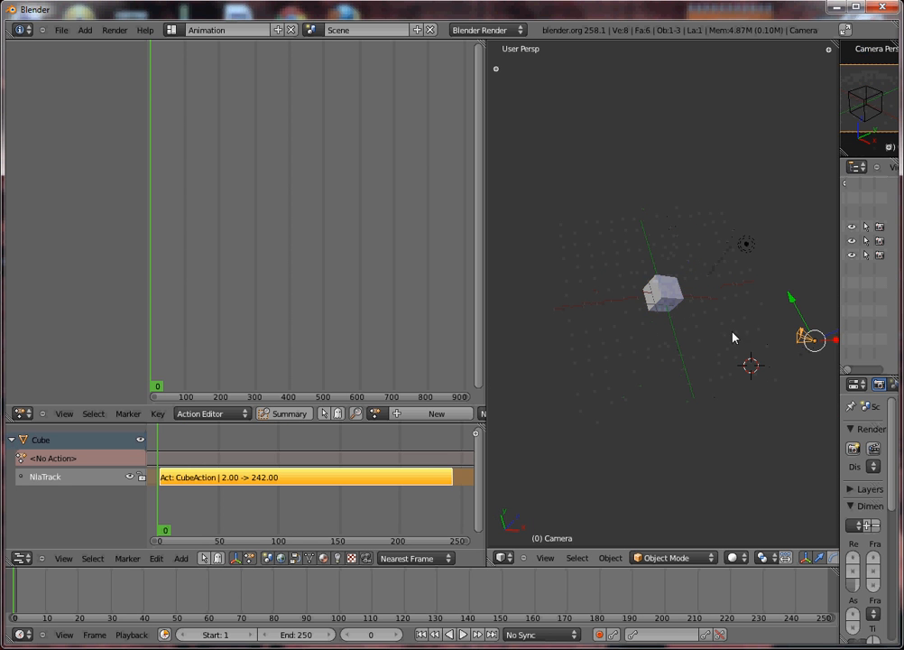
pyautogui.rightClick(673, 302)
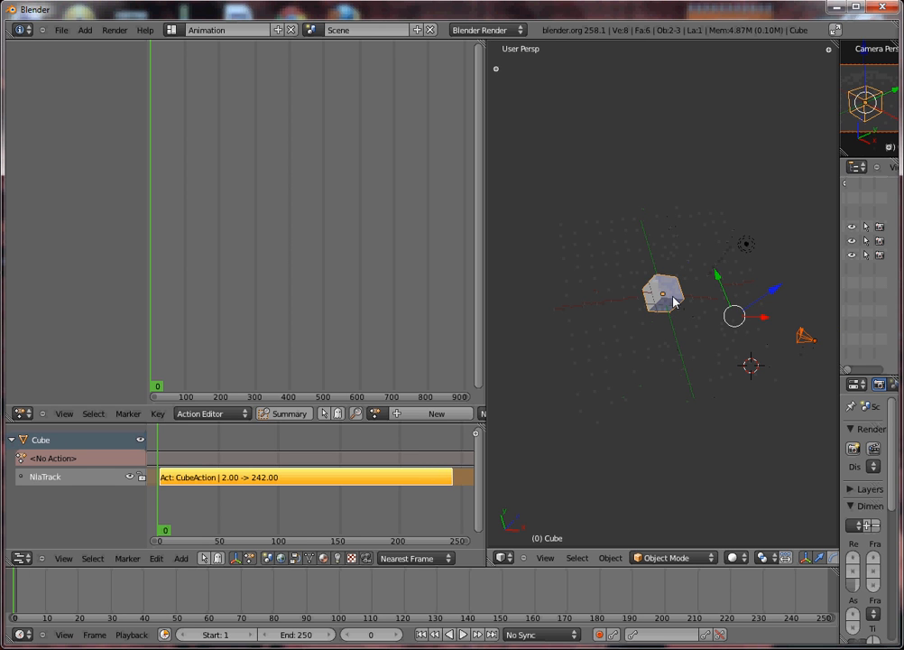
pyautogui.press('g')
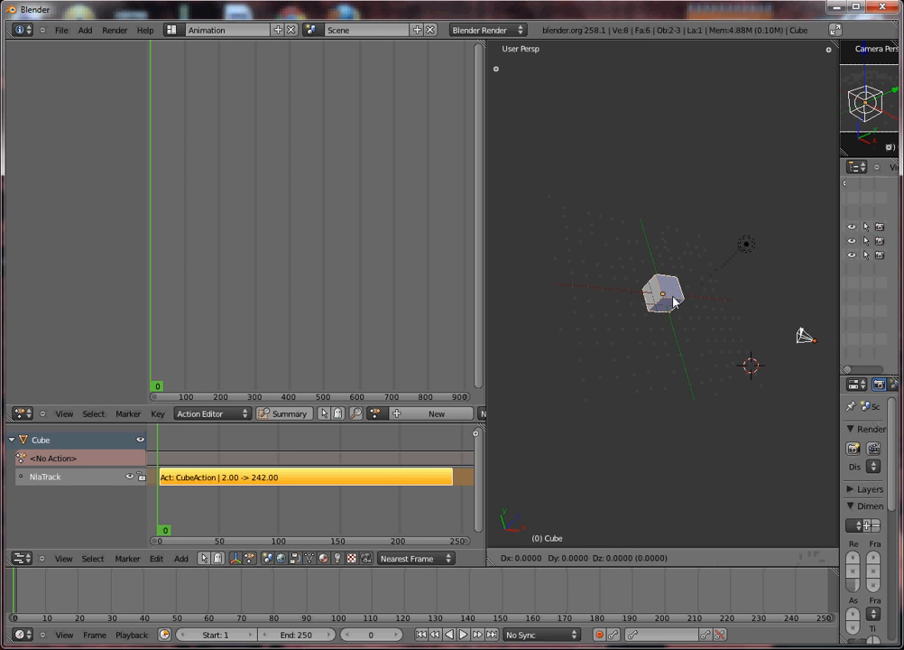
pyautogui.rightClick(626, 390)
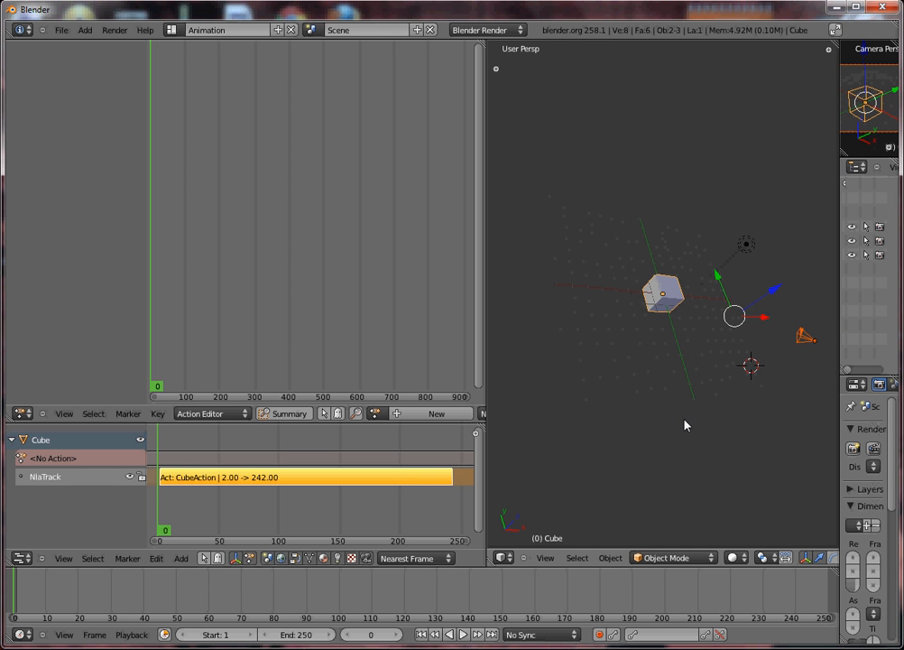
pyautogui.hotkey('ctrl', 'z')
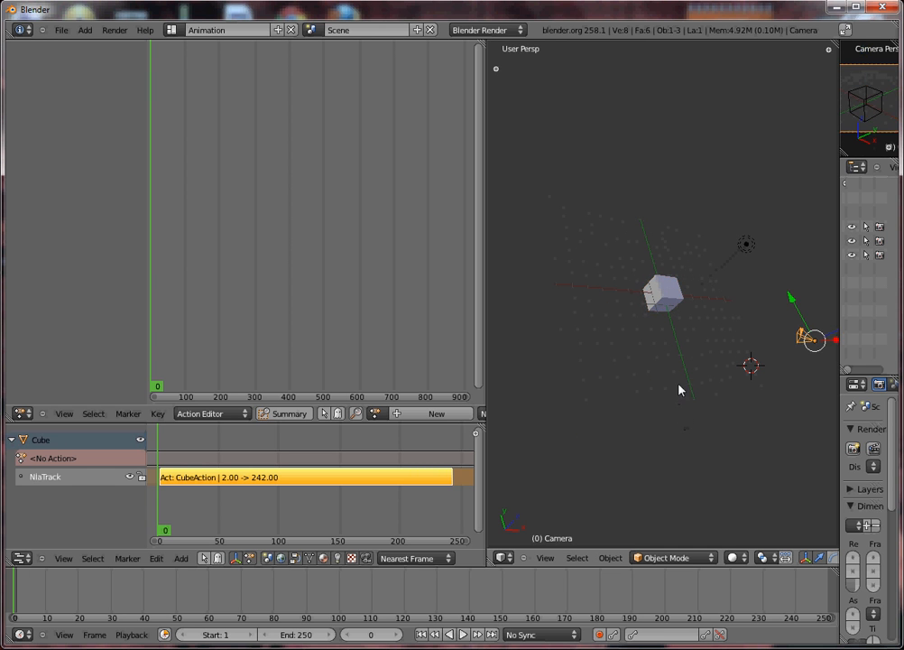
pyautogui.rightClick(678, 306)
pyautogui.press('g')
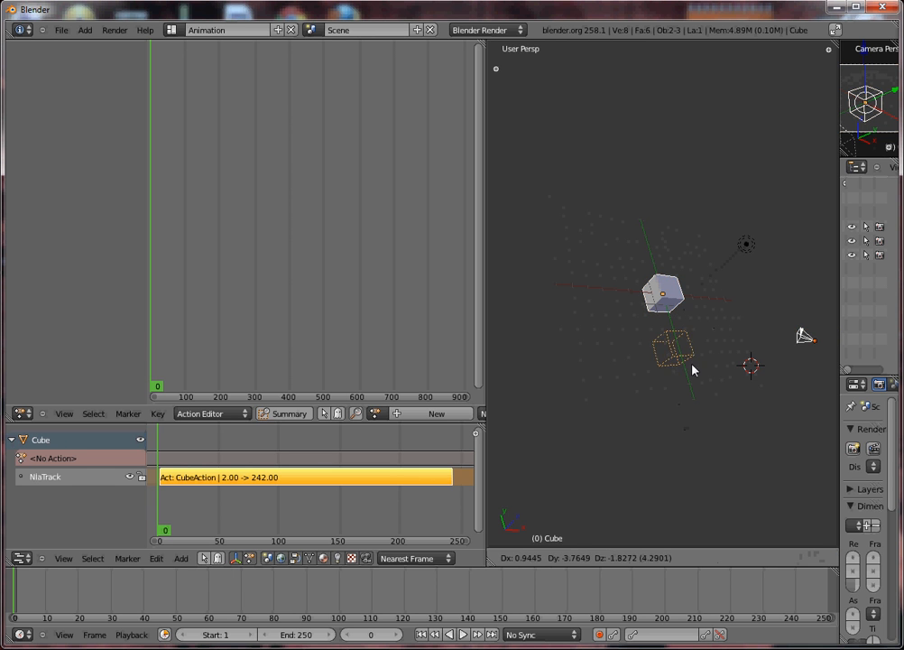
pyautogui.click(718, 379)
pyautogui.moveTo(731, 381); pyautogui.dragTo(712, 353, button='middle')
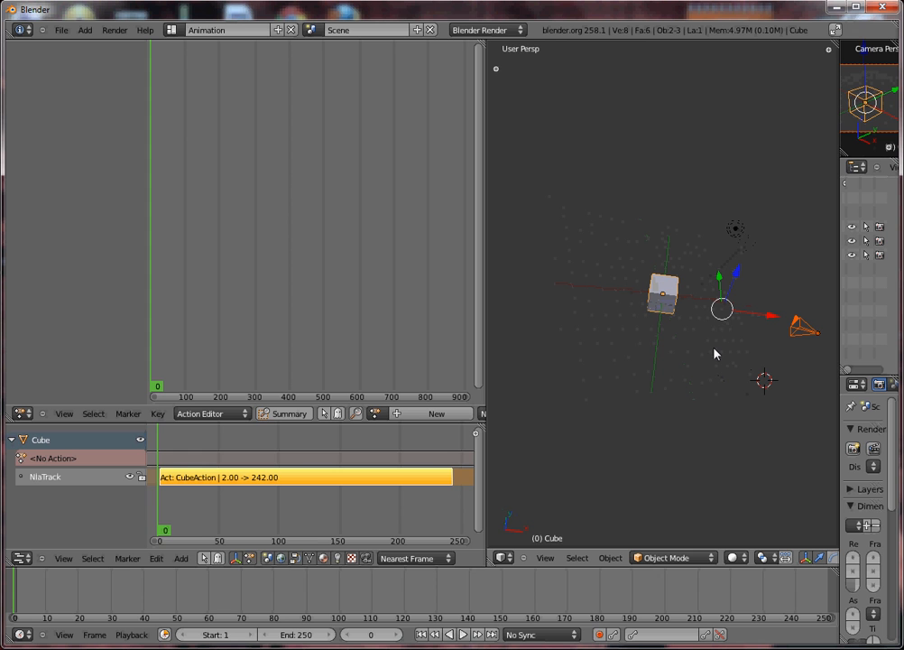
# - Add a Track To constraint that makes the camera follow the cube
pyautogui.hotkey('alt', 'i')
pyautogui.hotkey('ctrl', 't')
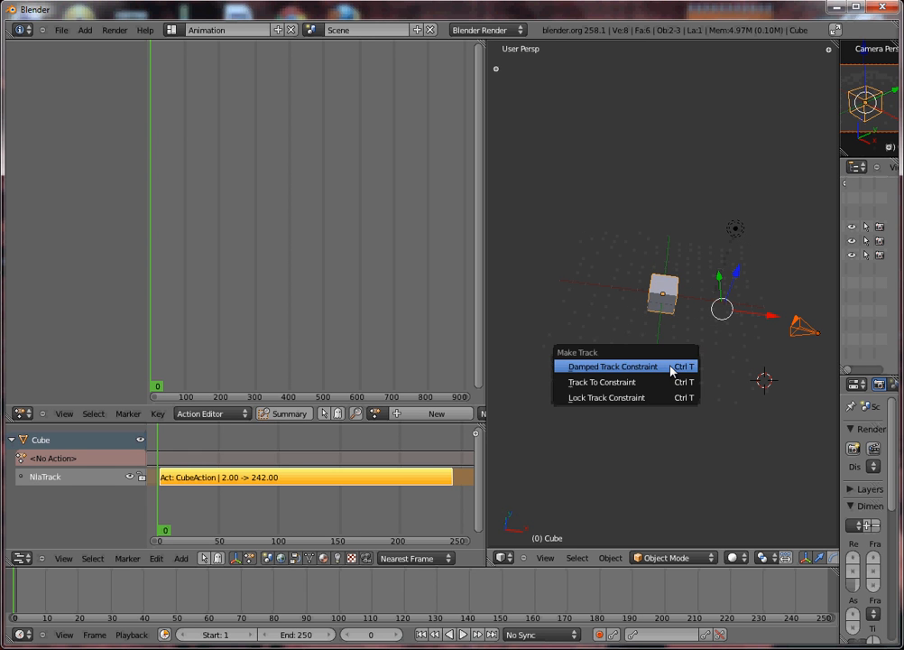
pyautogui.press('Escape')
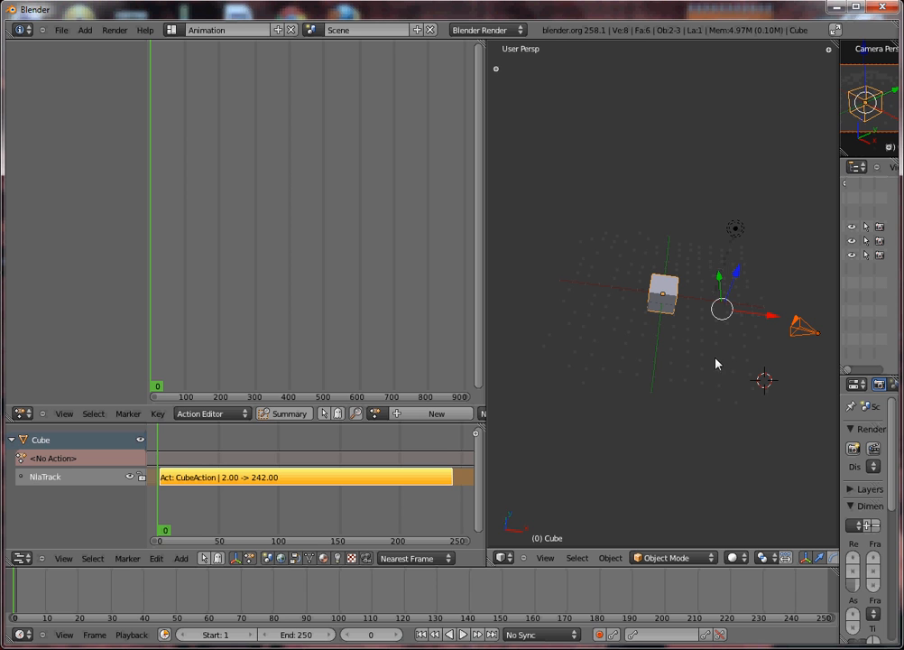
pyautogui.moveTo(590, 383); pyautogui.dragTo(583, 347, button='middle')
pyautogui.hotkey('ctrl', 't')
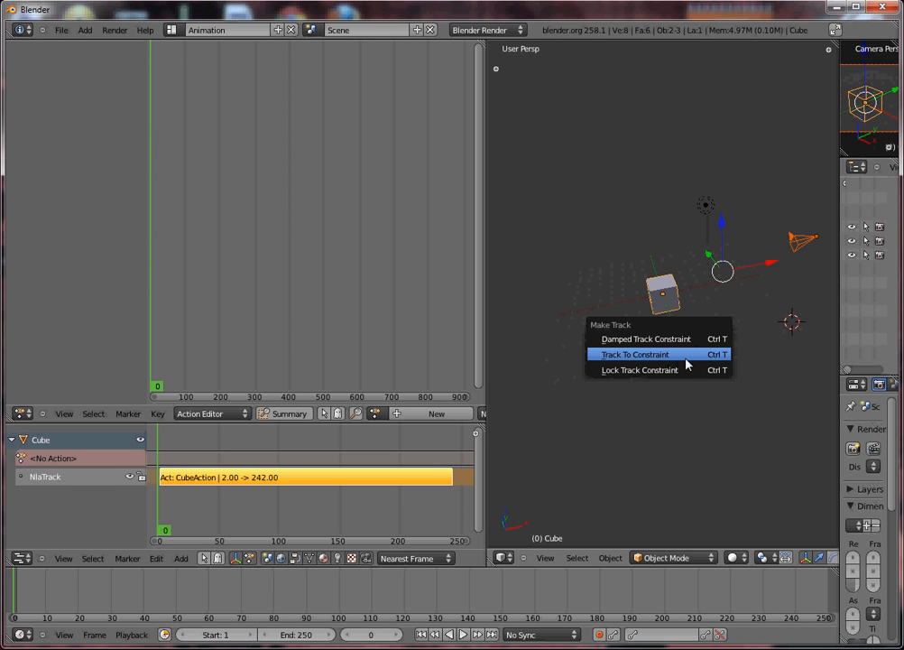
pyautogui.click(701, 363)
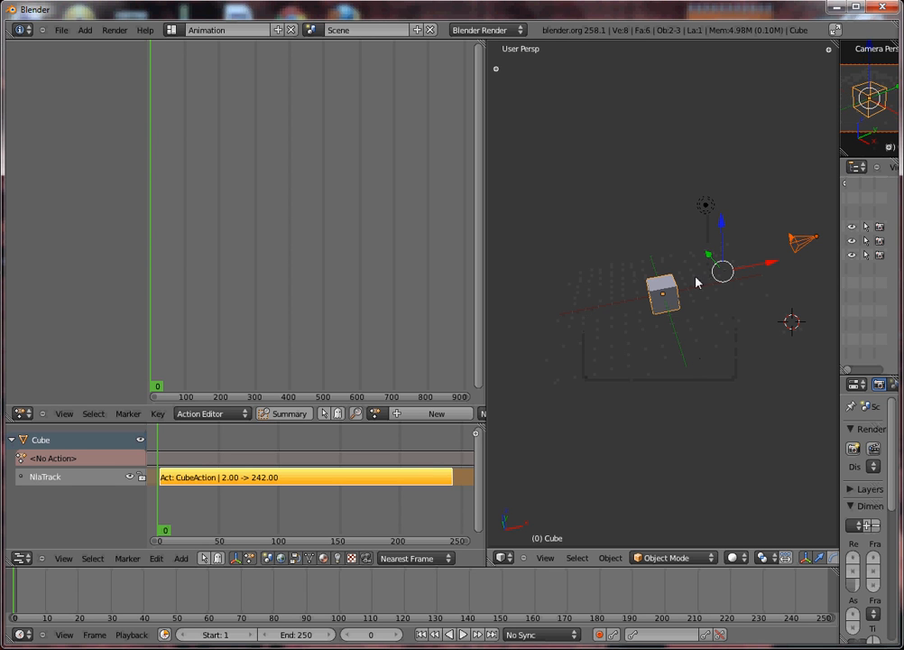
# - Try moving the cube alone to test the camera tracking, and undo the move
pyautogui.rightClick(668, 290)
pyautogui.press('g')
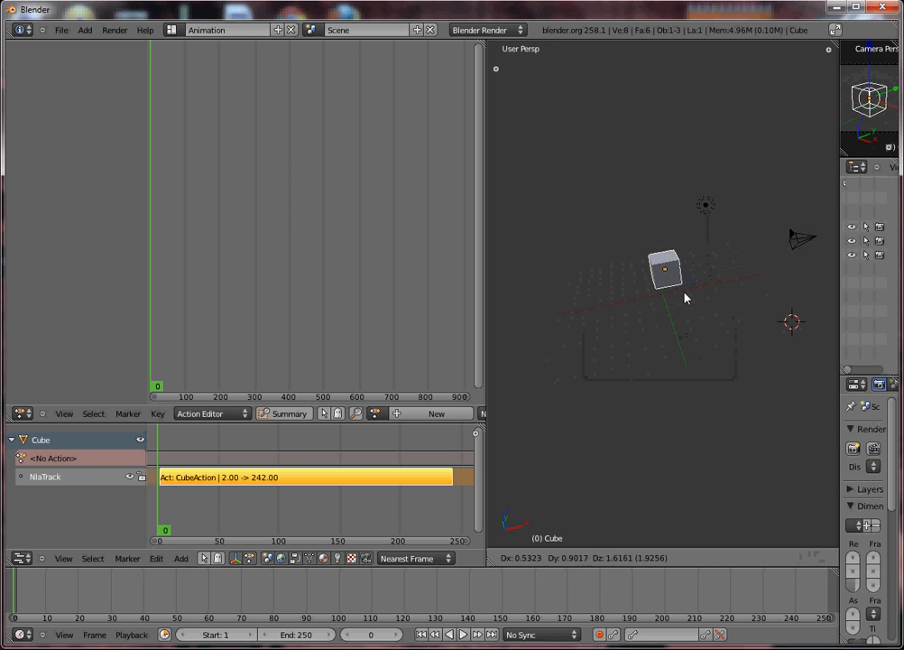
pyautogui.click(706, 290)
pyautogui.hotkey('ctrl', 'z')
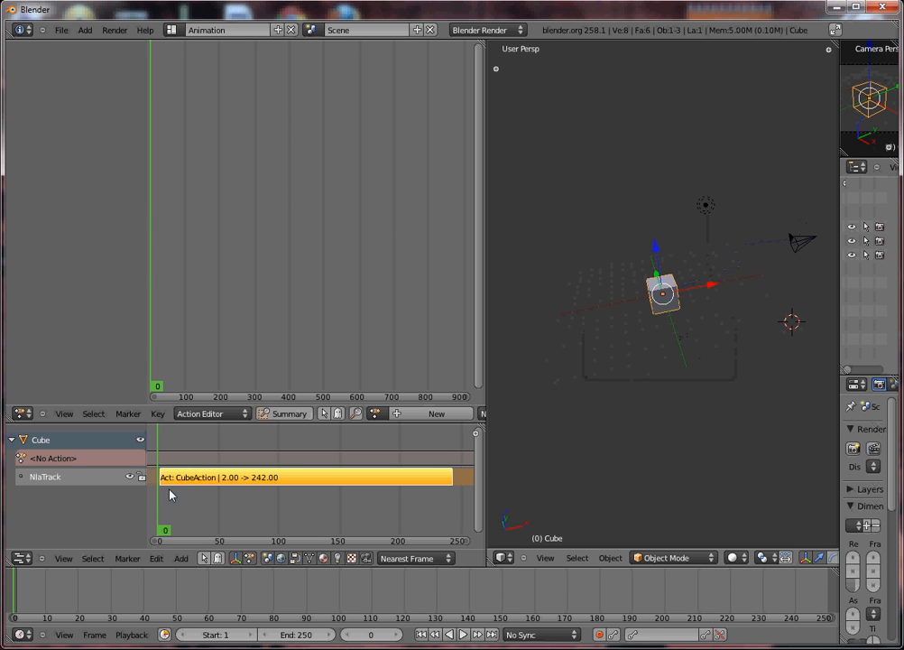
# - Look through the camera and play the animation to check how it tracks the cube
pyautogui.moveTo(161, 507); pyautogui.dragTo(143, 521)
pyautogui.press('KP_0')
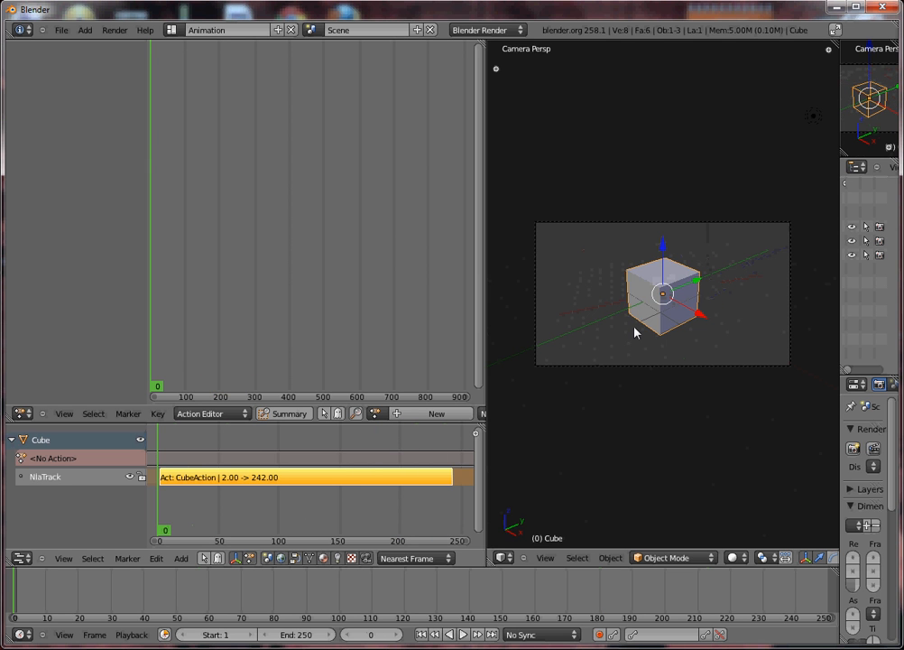
pyautogui.hotkey('alt', 'a')
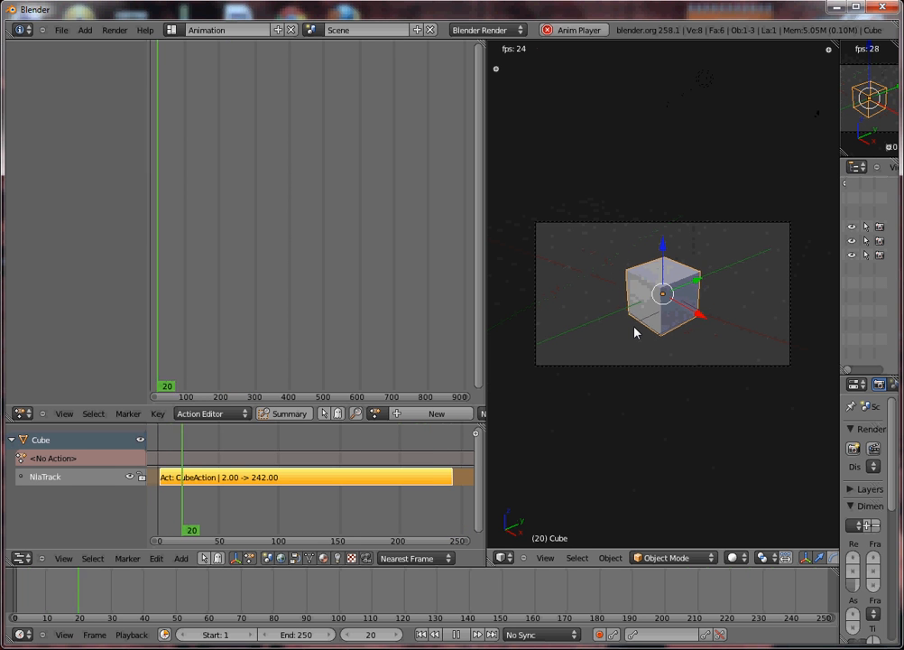
pyautogui.press('Escape')
# - Widen the 3D view towards the action and NLA editors, and move the camera farther away from the cube
pyautogui.scroll(-2, 634, 332)
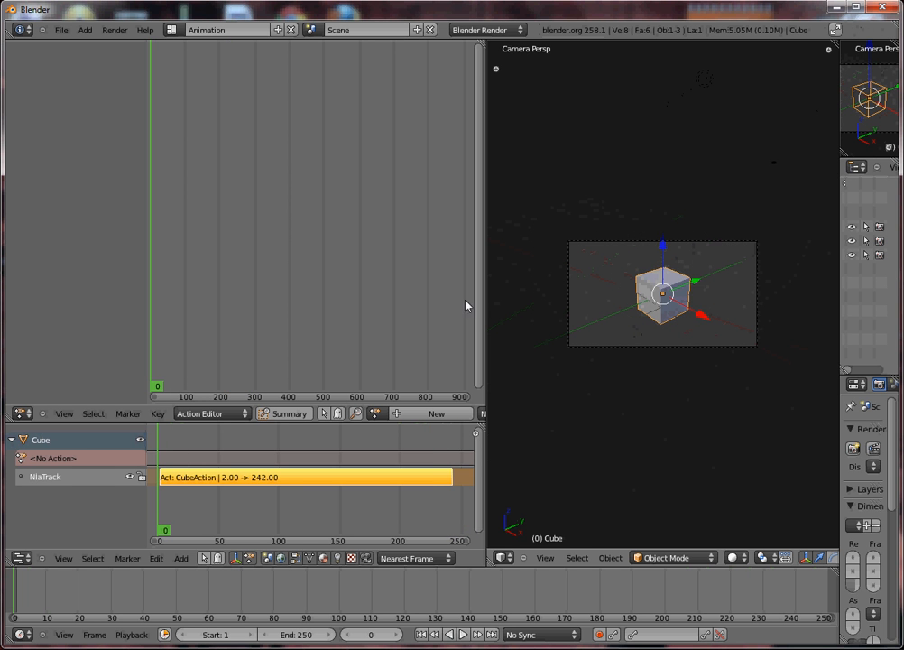
pyautogui.moveTo(486, 311); pyautogui.dragTo(366, 313)
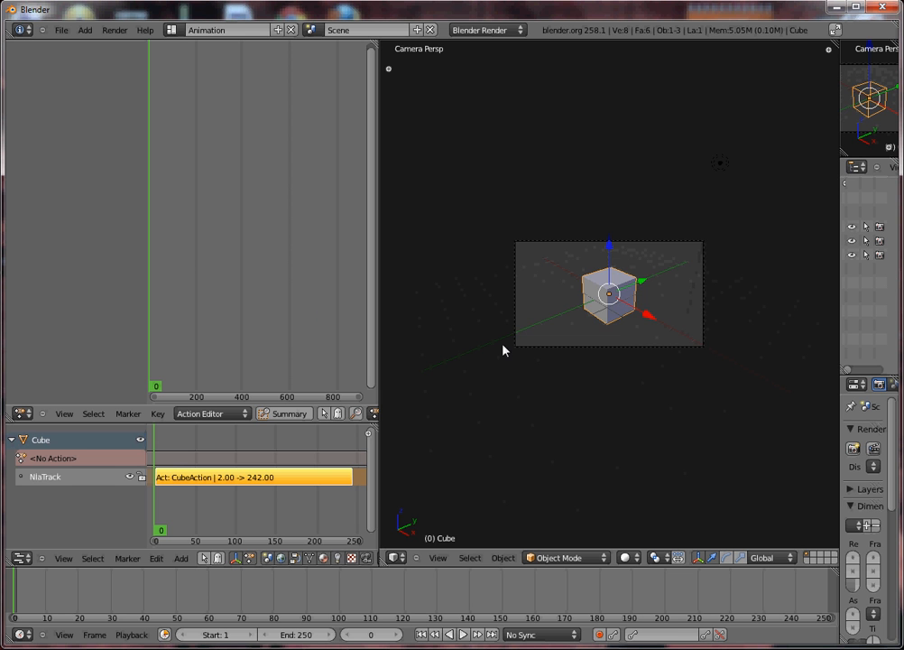
pyautogui.press('KP_7')
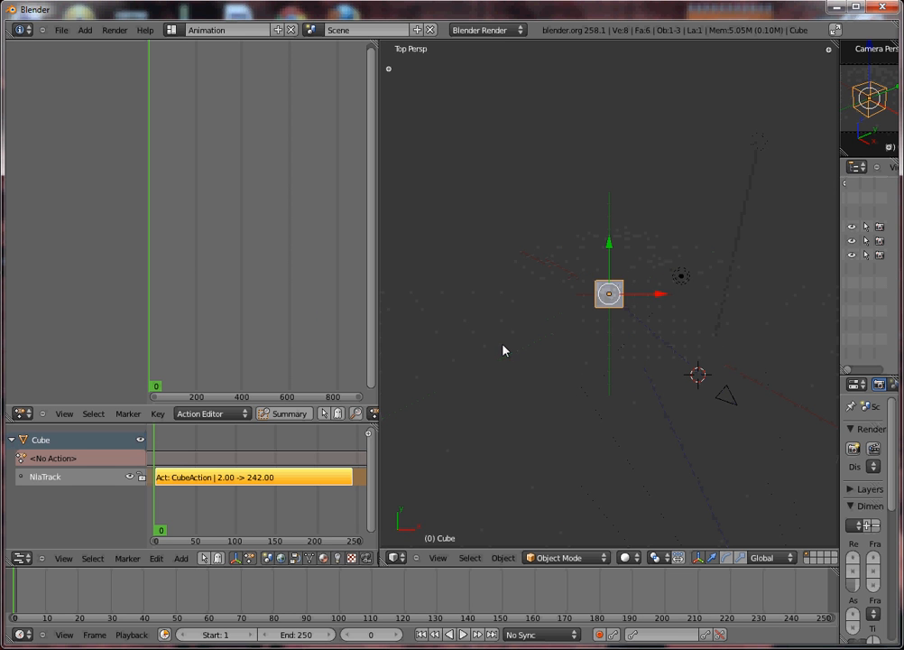
pyautogui.rightClick(730, 400)
pyautogui.moveTo(733, 401); pyautogui.dragTo(505, 374, button='middle')
pyautogui.moveTo(355, 303); pyautogui.dragTo(307, 345, button='middle')
pyautogui.moveTo(567, 363); pyautogui.dragTo(537, 355, button='middle')
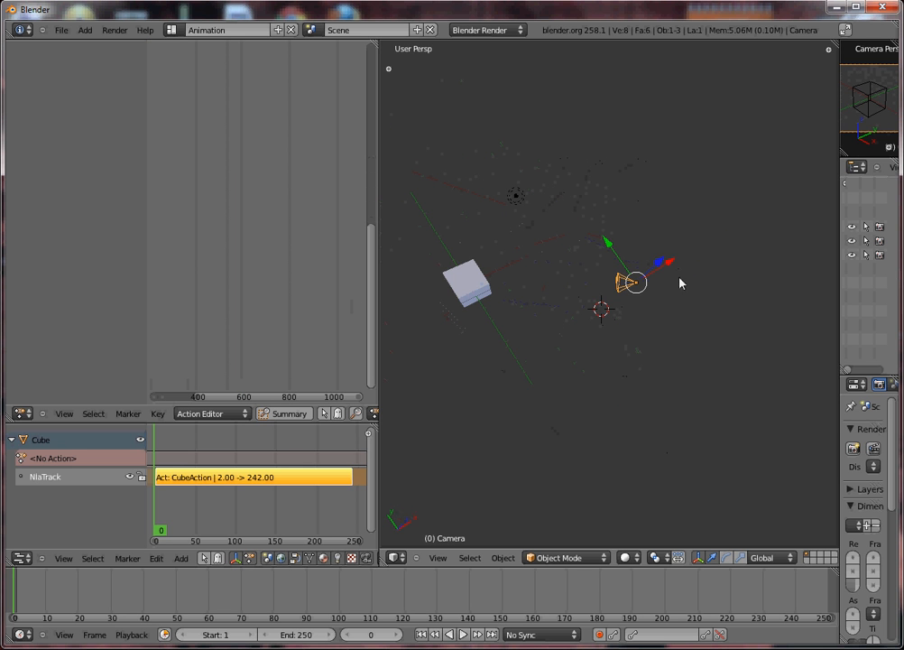
pyautogui.press('g')
pyautogui.click(742, 292)
# - Render frame 0 from the camera to check the framing and lighting, and close the render
pyautogui.press('KP_3')
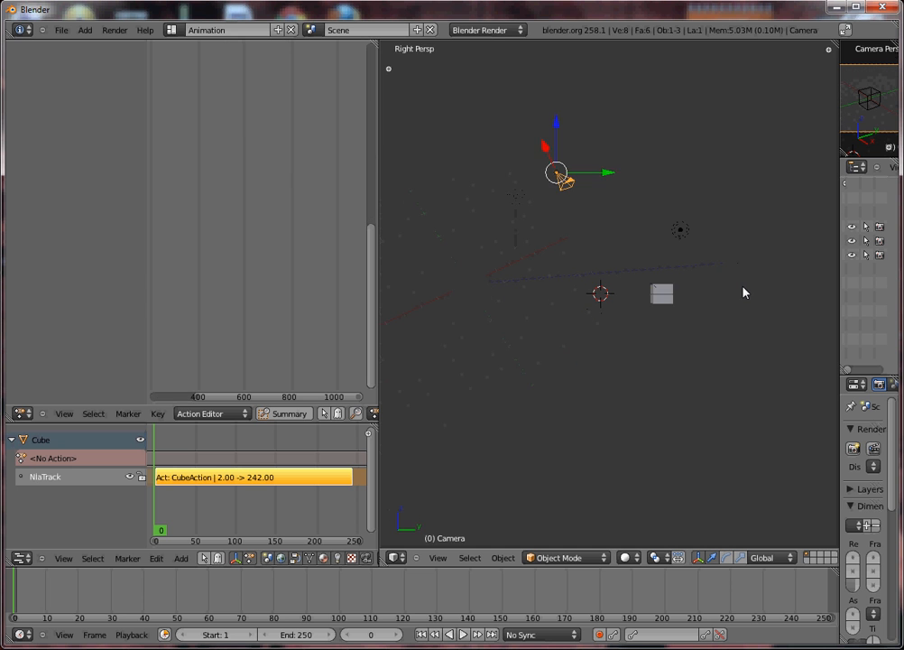
pyautogui.press('KP_0')
pyautogui.press('F12')
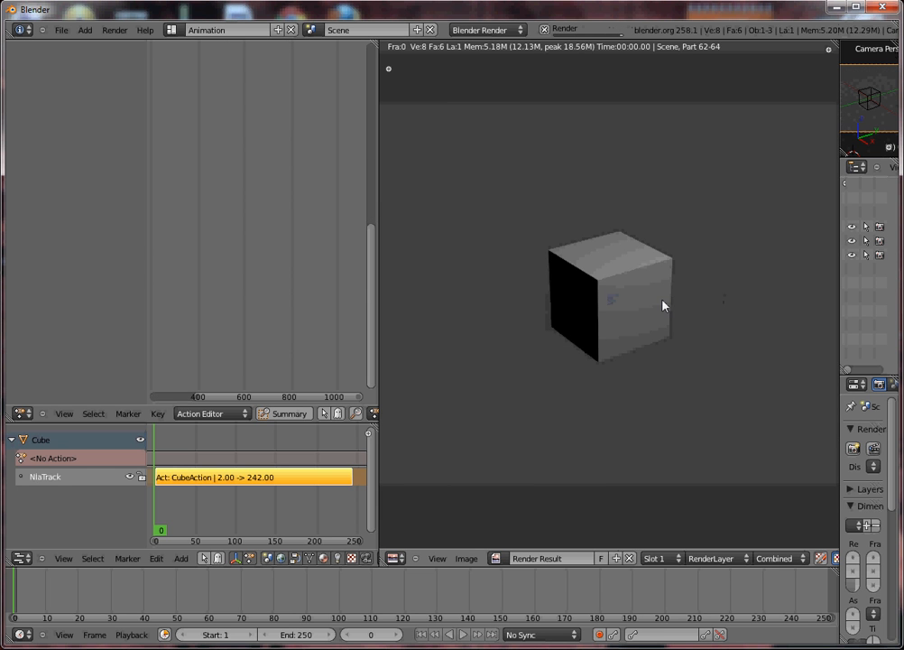
pyautogui.press('Escape')
# - Select the lamp, widen the properties area, and change the lamp type to Hemi
pyautogui.rightClick(668, 254)
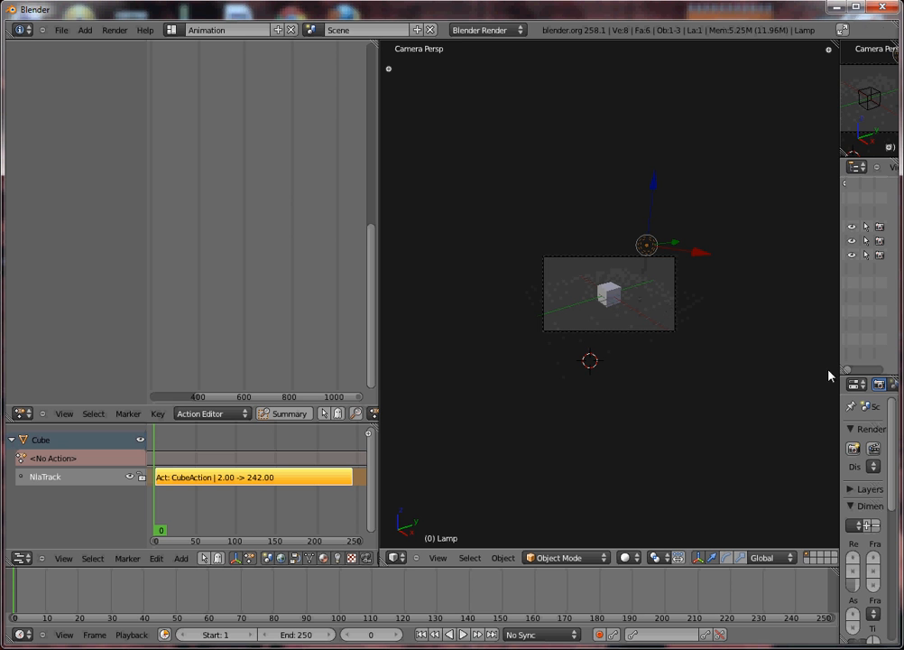
pyautogui.moveTo(838, 375); pyautogui.dragTo(716, 375)
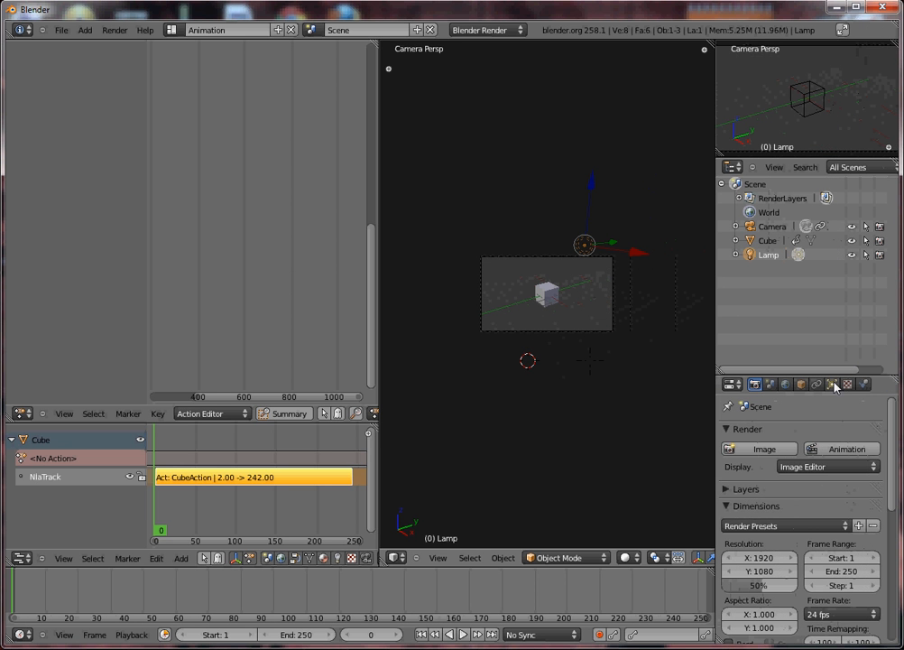
pyautogui.click(832, 384)
pyautogui.click(831, 587)
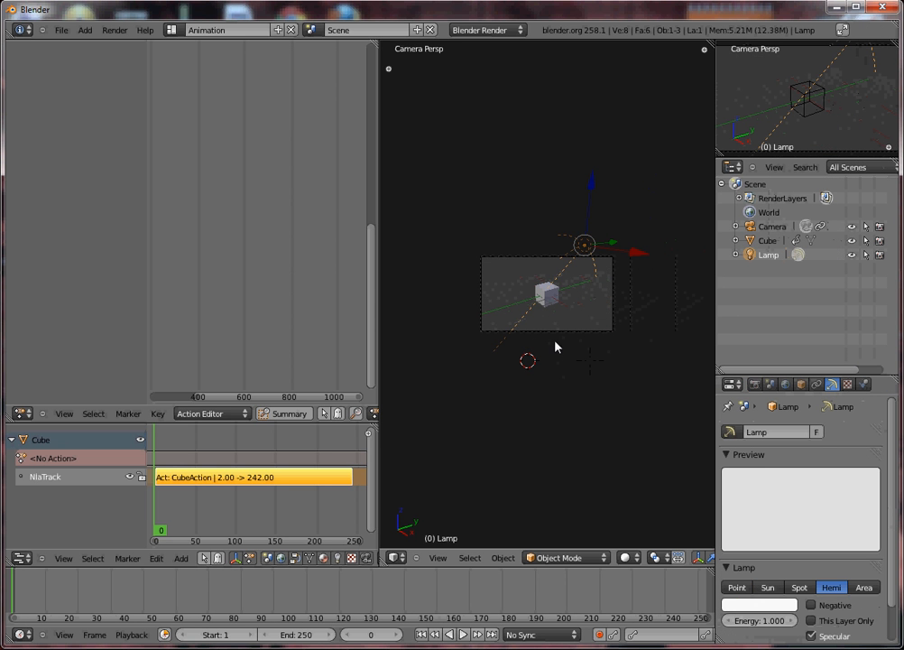
# - In the top view, move the lamp next to the camera and rotate it to shine at the cube
pyautogui.press('KP_0')
pyautogui.press('KP_7')
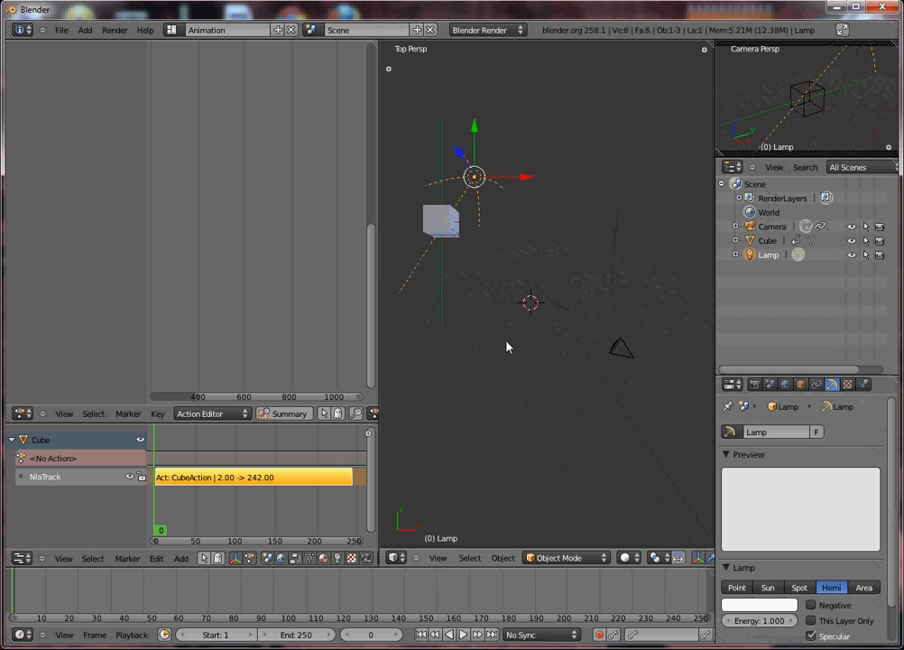
pyautogui.press('g')
pyautogui.click(631, 464)
pyautogui.press('r')
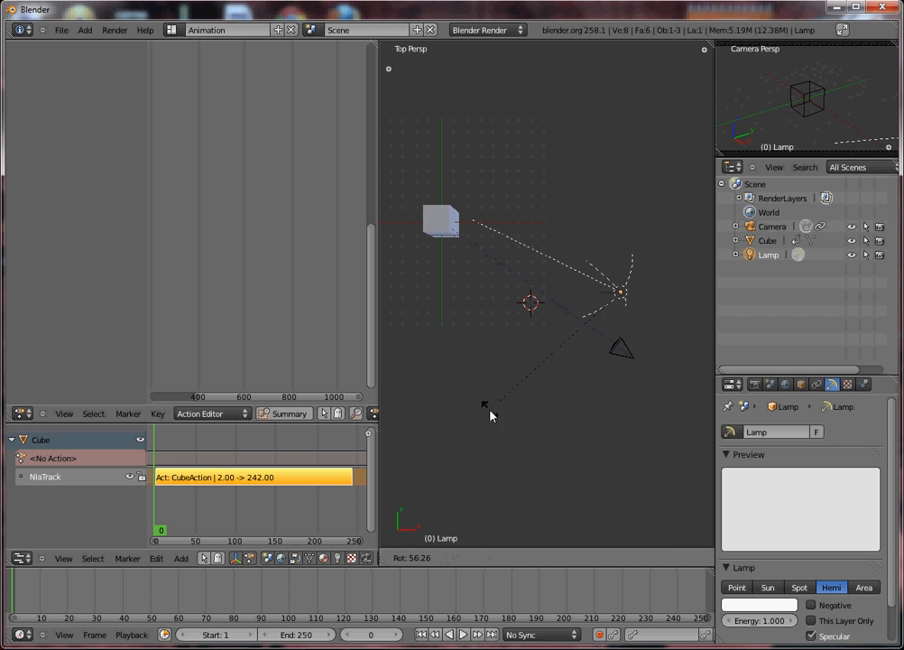
pyautogui.click(509, 426)
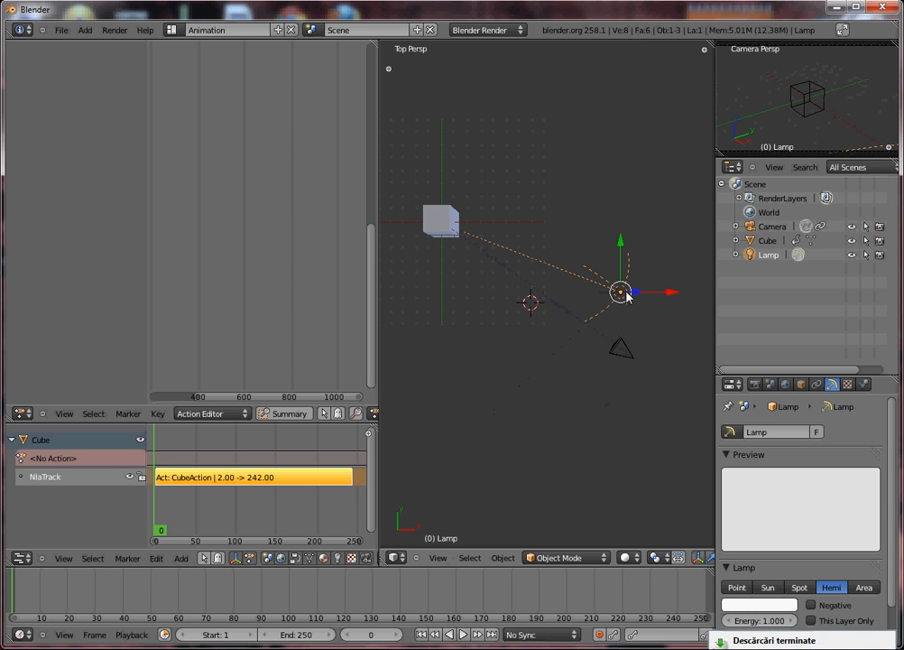
# - Select the camera together with the lamp and parent the lamp to the camera
pyautogui.rightClick(627, 352)
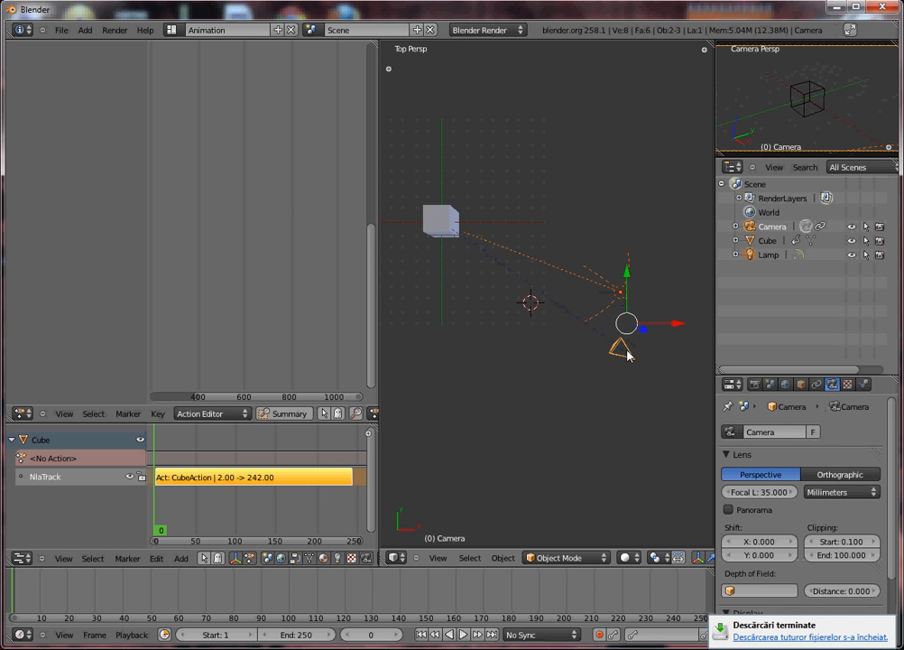
pyautogui.hotkey('ctrl', 'p')
pyautogui.click(629, 352)
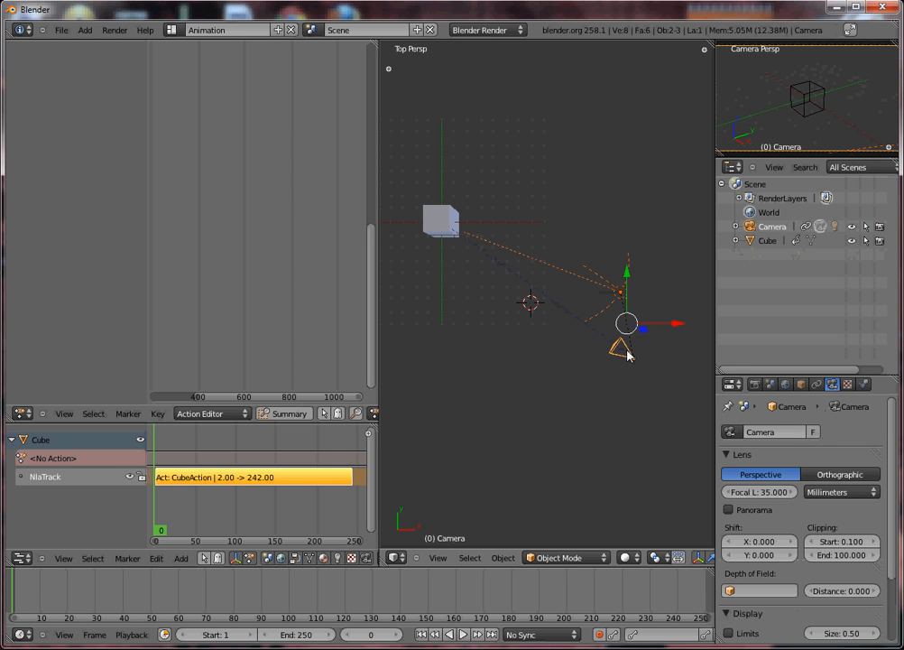
# - Try rotating and moving the camera to test that the parented lamp goes with it
pyautogui.press('g')
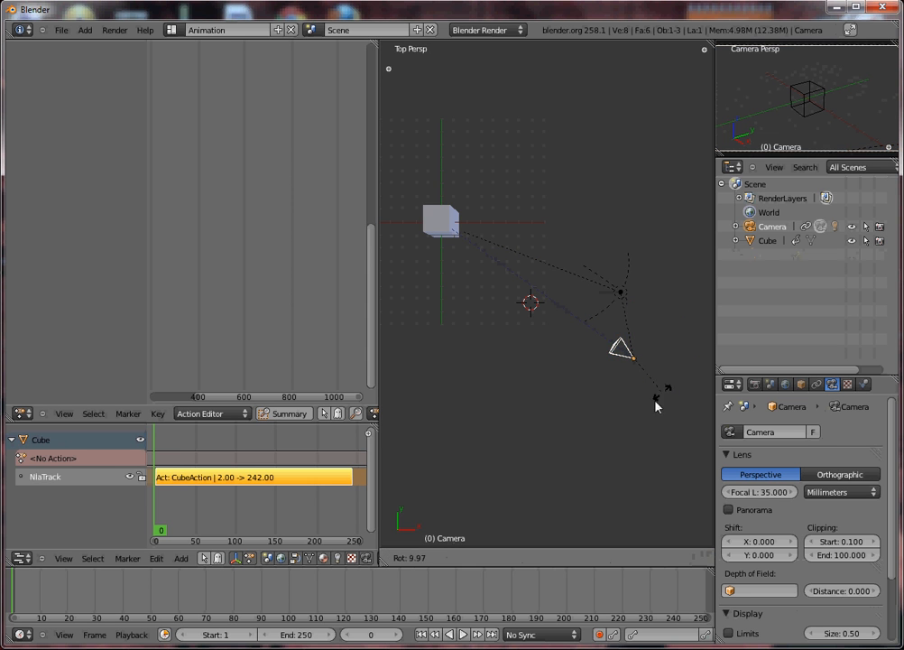
pyautogui.click(625, 418)
pyautogui.press('g')
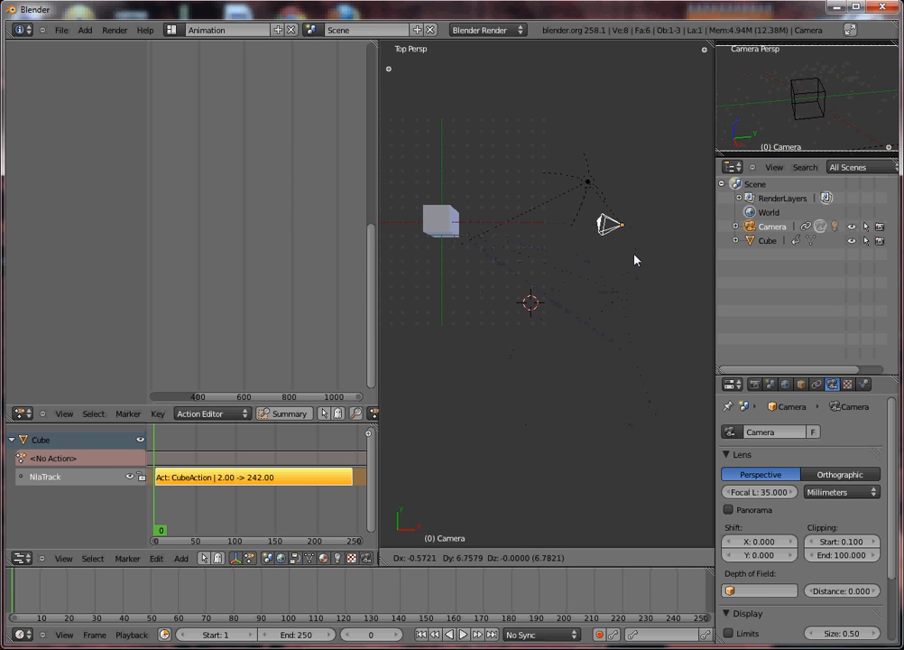
pyautogui.click(621, 415)
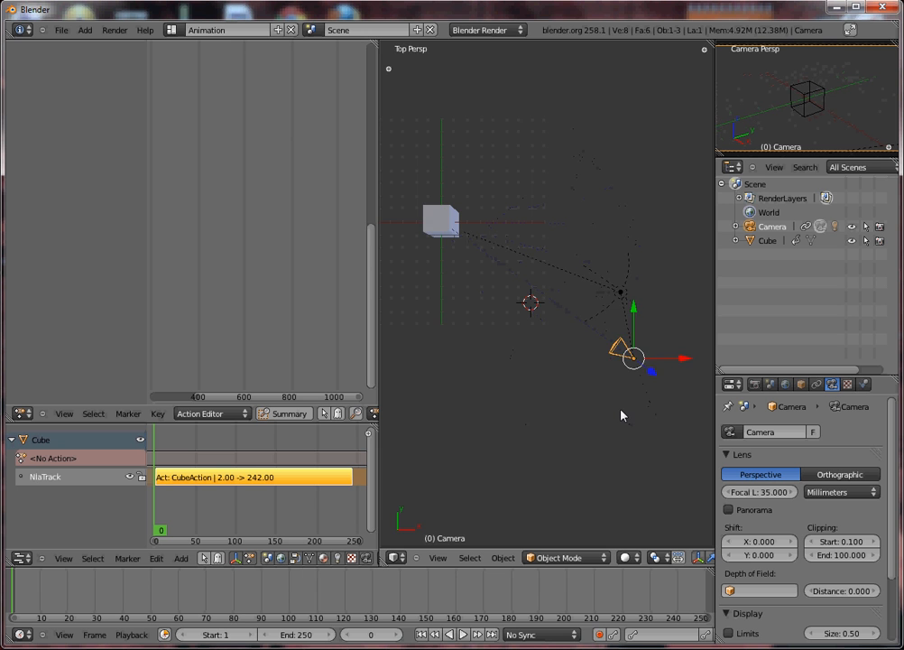
# - Play the animation through the camera view to preview the tracked cube, and stop playback
pyautogui.press('KP_0')
pyautogui.hotkey('alt', 'a')
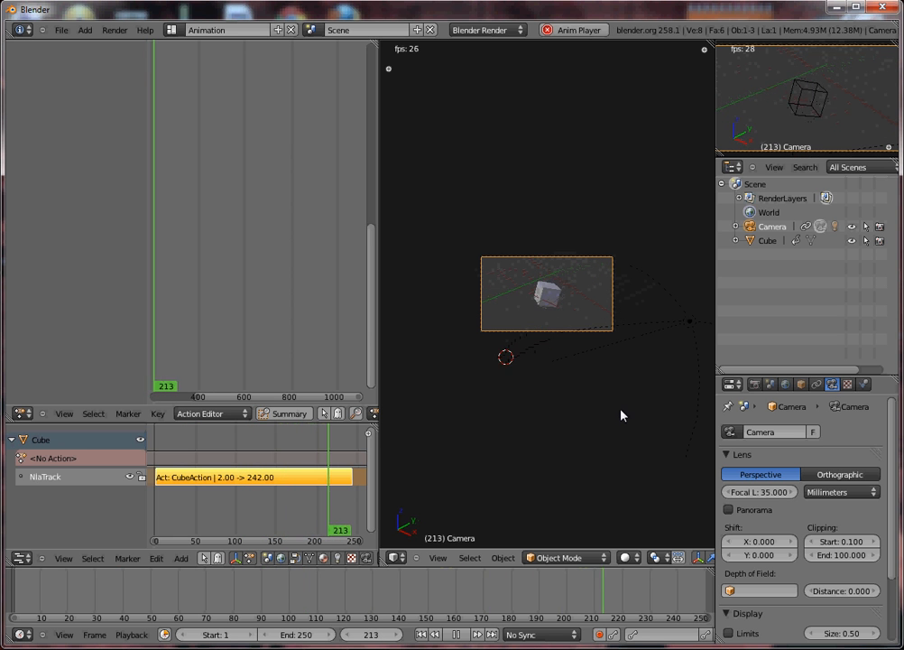
pyautogui.press('Escape')
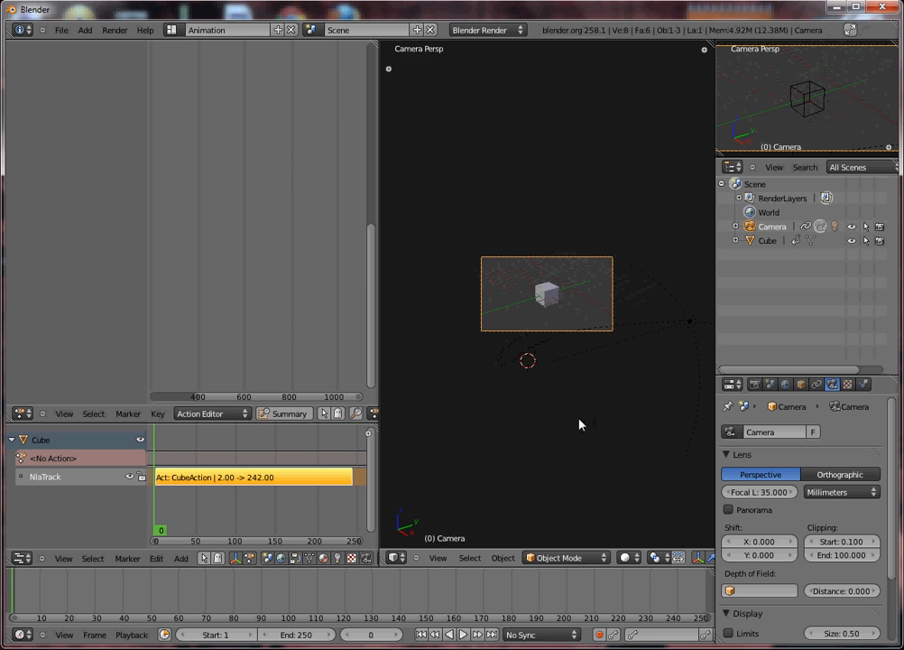
# - Shorten the cube's NLA strip to end at about frame 102, and play the retimed animation
pyautogui.moveTo(457, 417); pyautogui.dragTo(545, 480, button='middle')
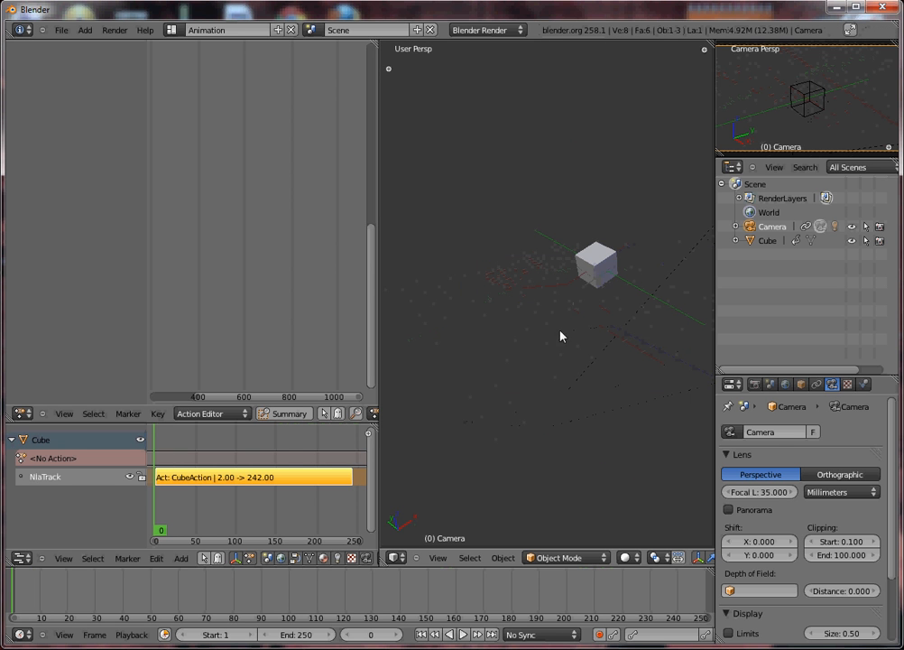
pyautogui.moveTo(579, 347); pyautogui.dragTo(347, 448, button='middle')
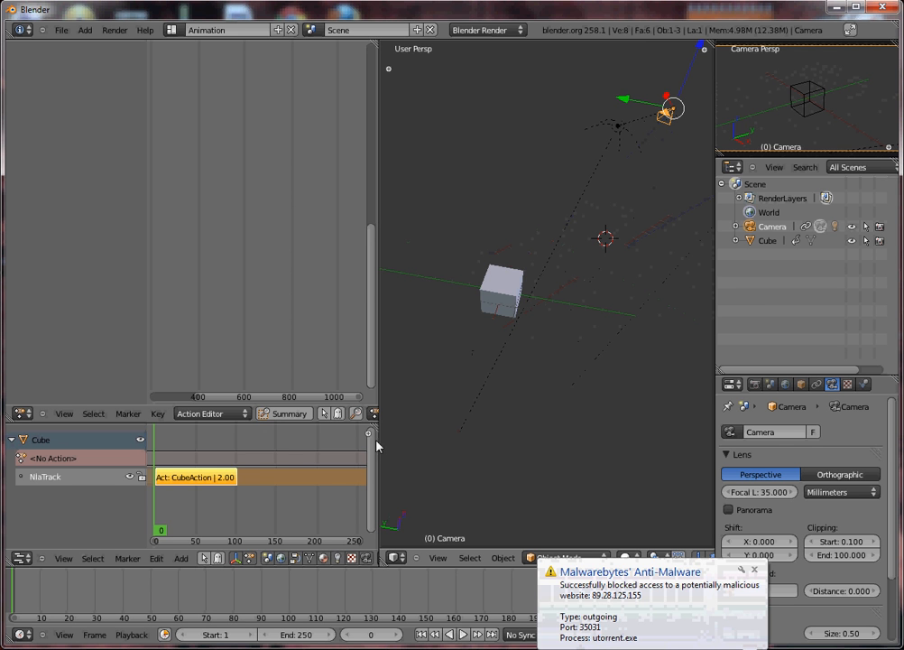
pyautogui.hotkey('alt', 'a')
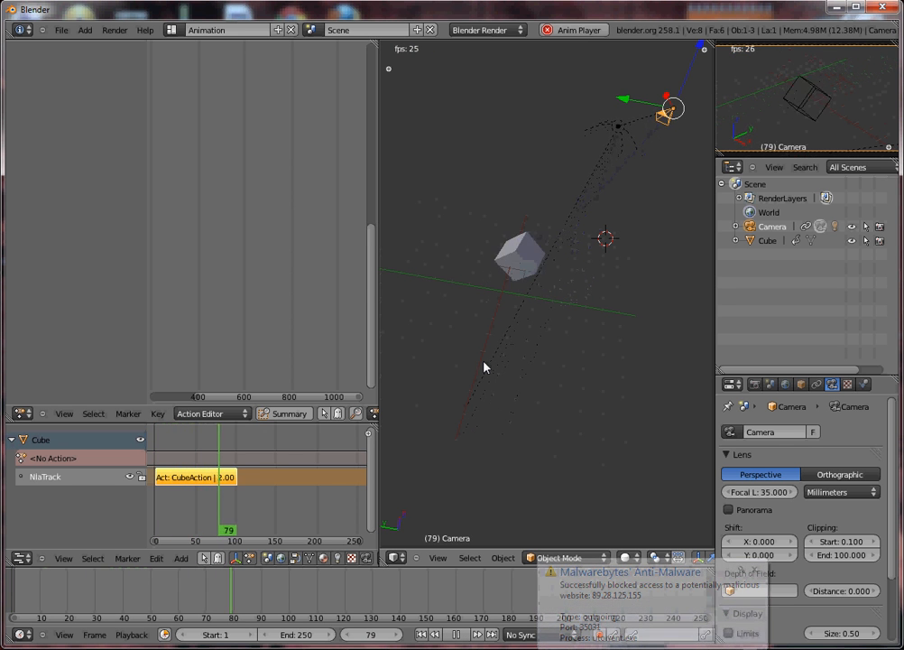
pyautogui.press('space')
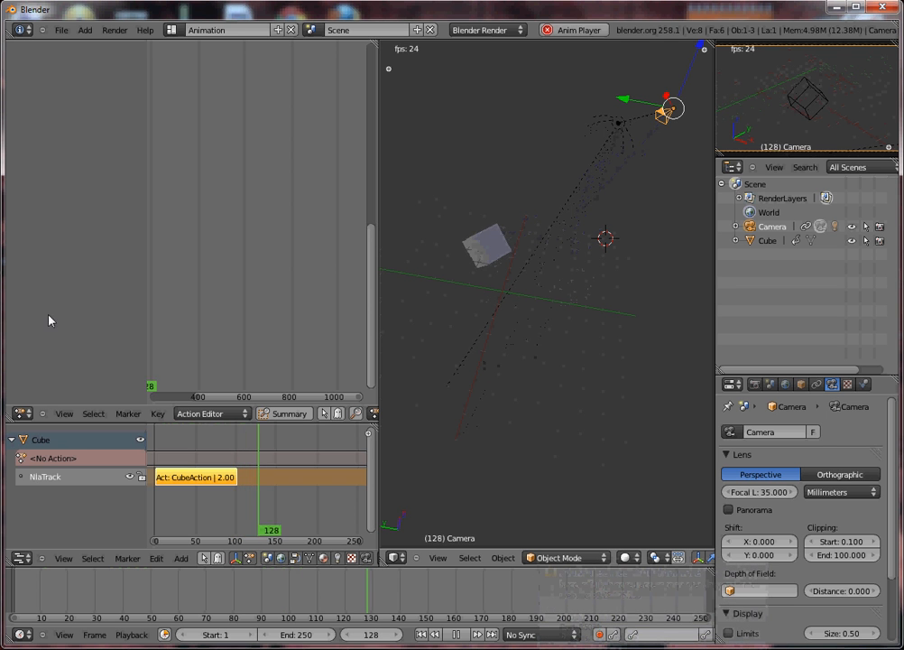
pyautogui.press('Escape')
# - Add a plane mesh to the scene and scale it up to more than twice the cube's width
pyautogui.hotkey('shift', 'a')
pyautogui.moveTo(484, 341)
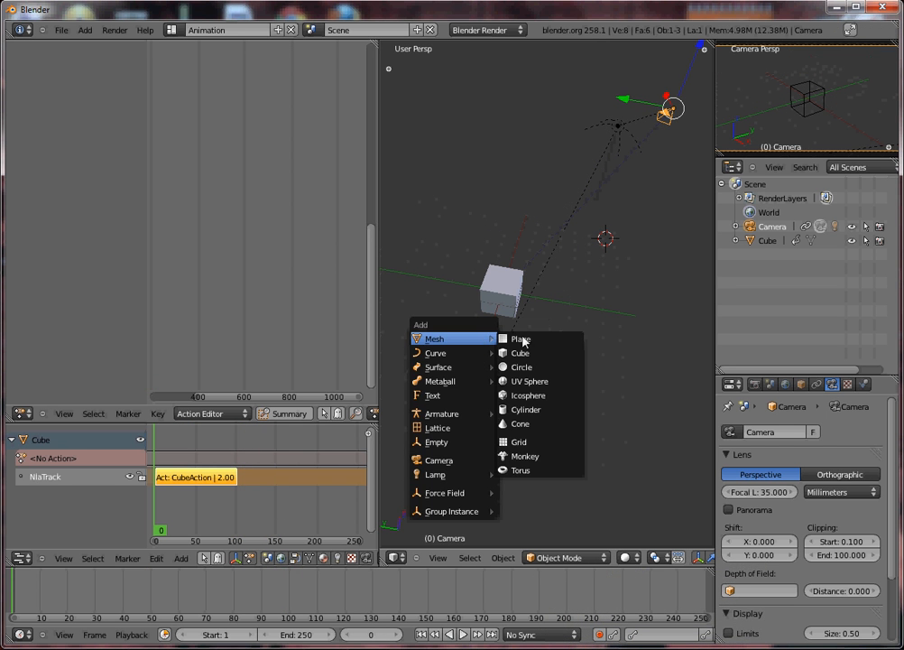
pyautogui.click(522, 340)
pyautogui.press('s')
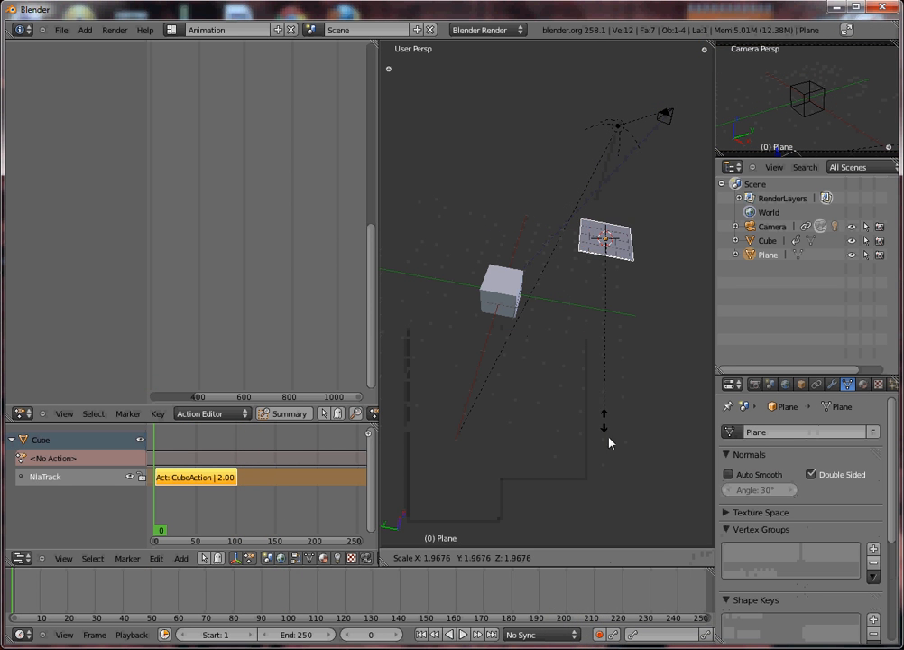
pyautogui.click(640, 541)
# - In top view, move the plane so it is centred under the cube and enlarge it well beyond the cube
pyautogui.press('KP_7')
pyautogui.press('g')
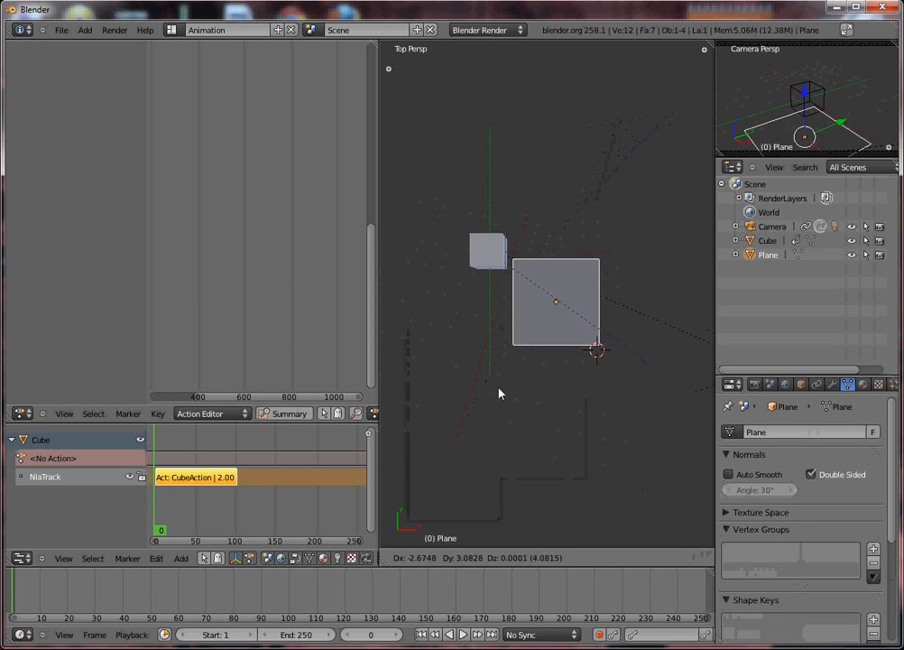
pyautogui.click(459, 377)
pyautogui.press('s')
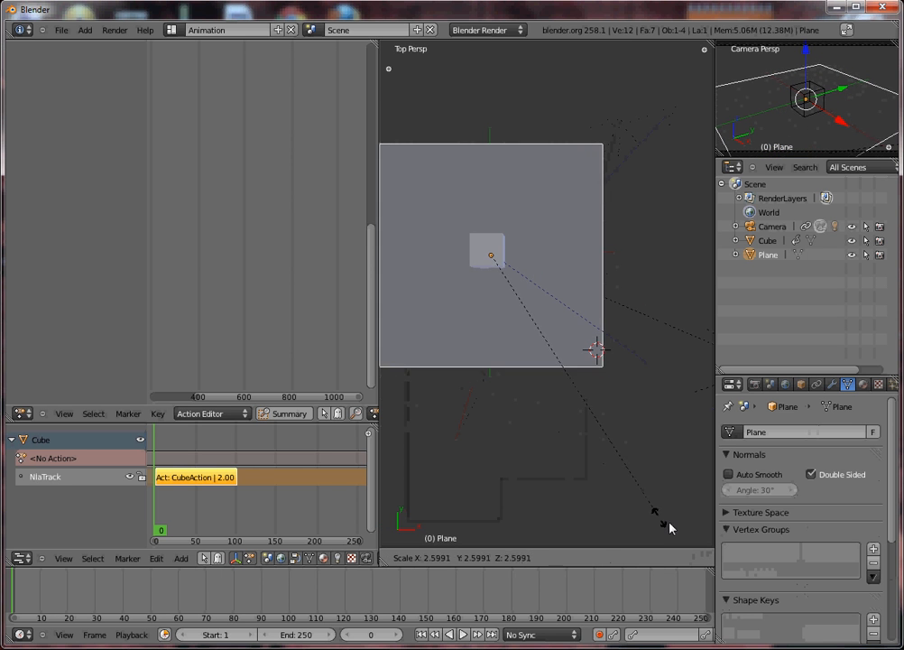
pyautogui.click(680, 537)
# - Render the current frame through the camera to check the plane, and close the render
pyautogui.press('KP_0')
pyautogui.press('F12')
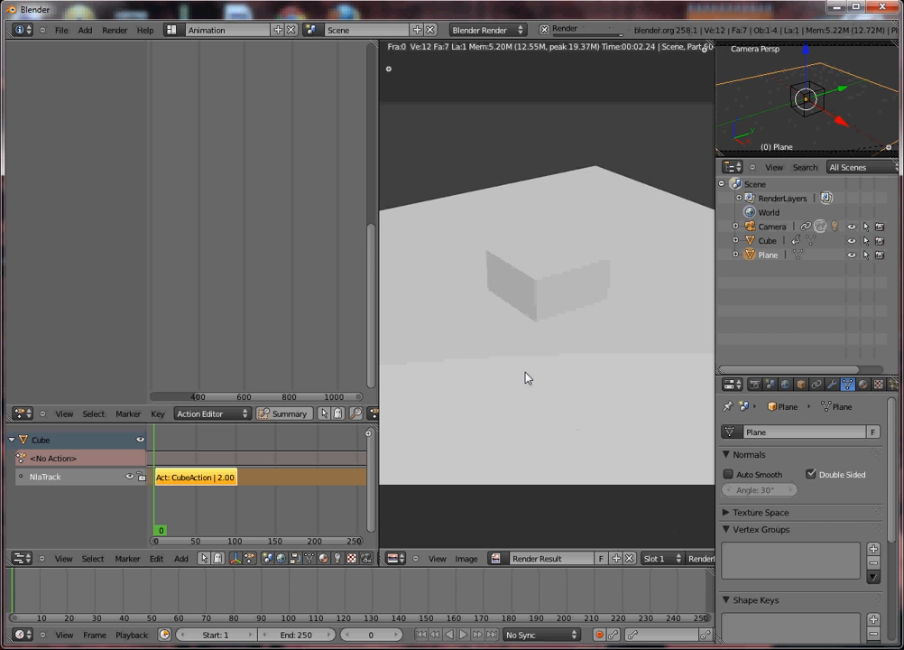
pyautogui.press('Escape')
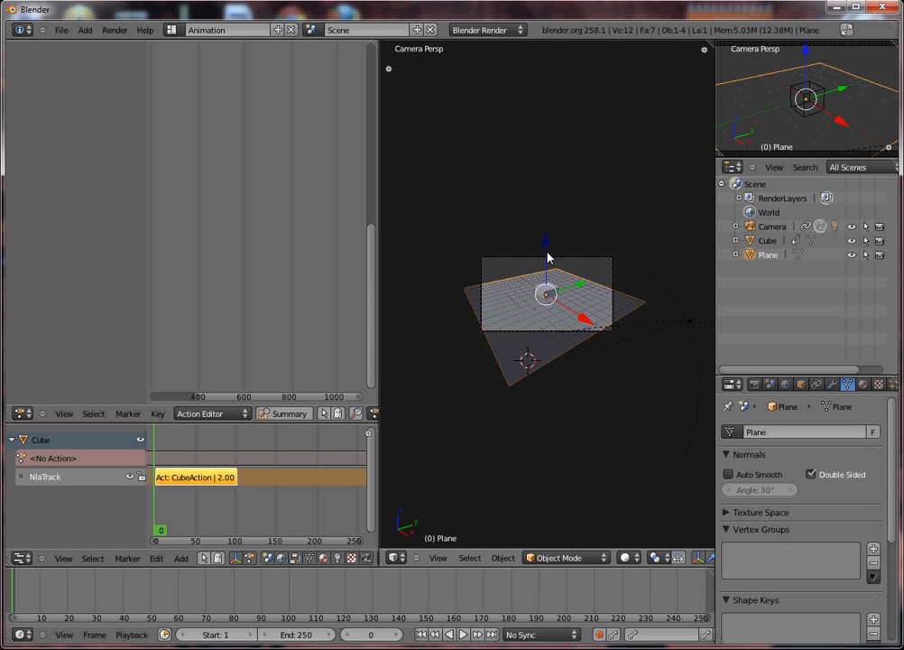
# - Lower the plane along Z beneath the cube and rotate it about -31° around the global Z axis
pyautogui.press('g')
pyautogui.press('z')
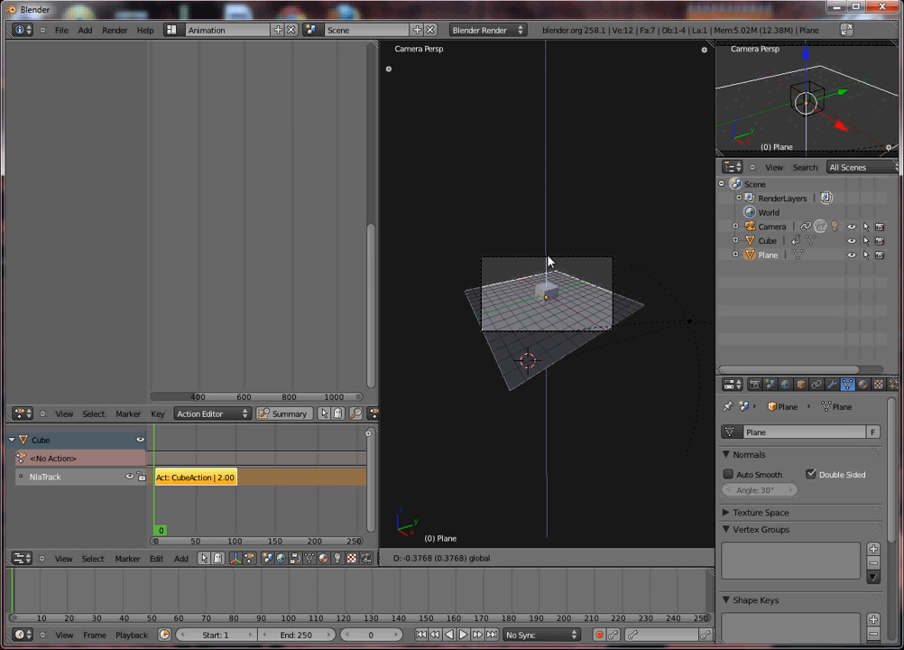
pyautogui.click(550, 262)
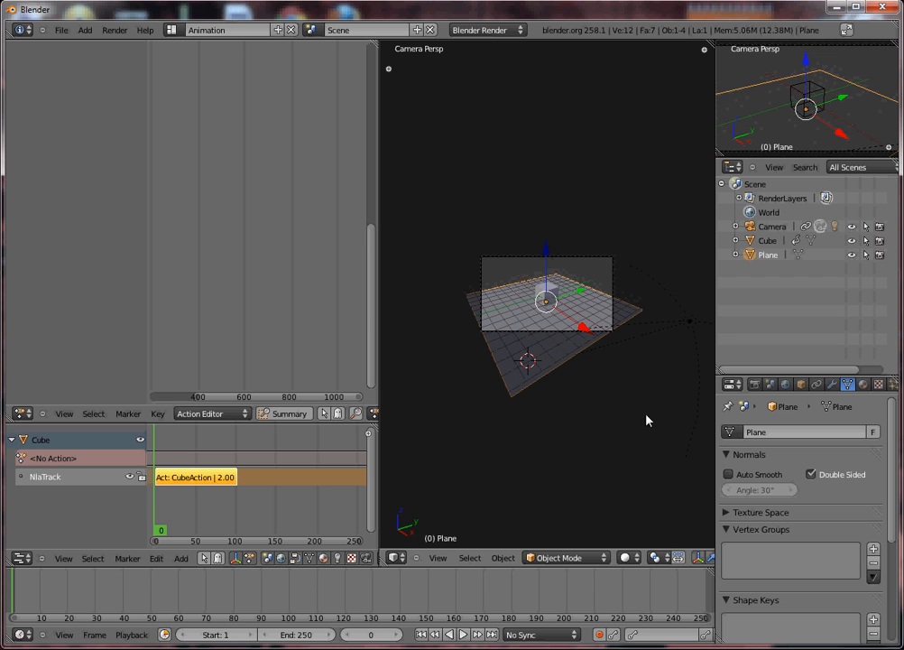
pyautogui.press('r')
pyautogui.press('z')
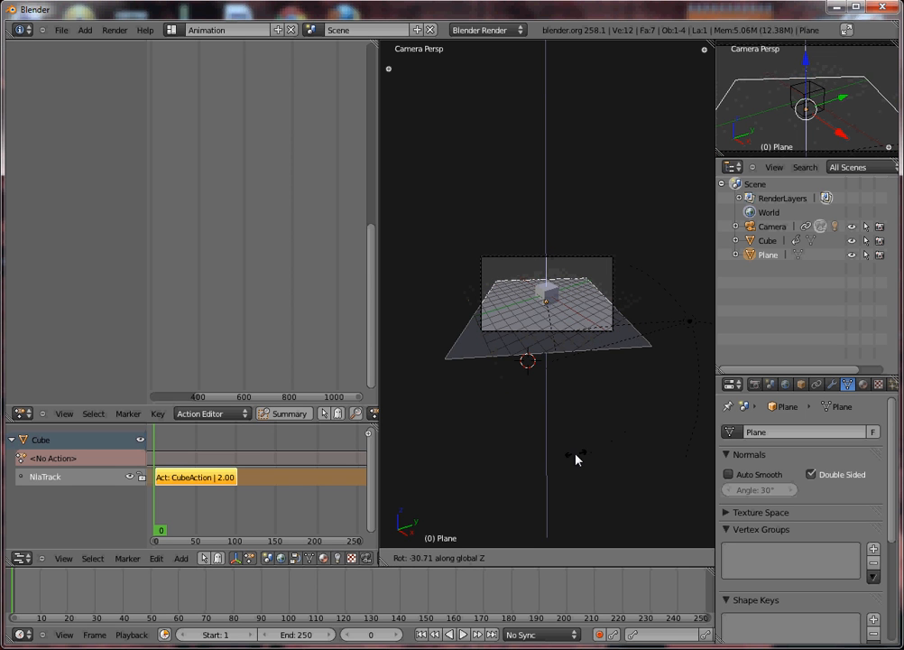
pyautogui.click(575, 457)
# - Enlarge the plane slightly and stretch it along its local Y axis so it extends past both sides of the camera frame
pyautogui.press('s')
pyautogui.click(595, 442)
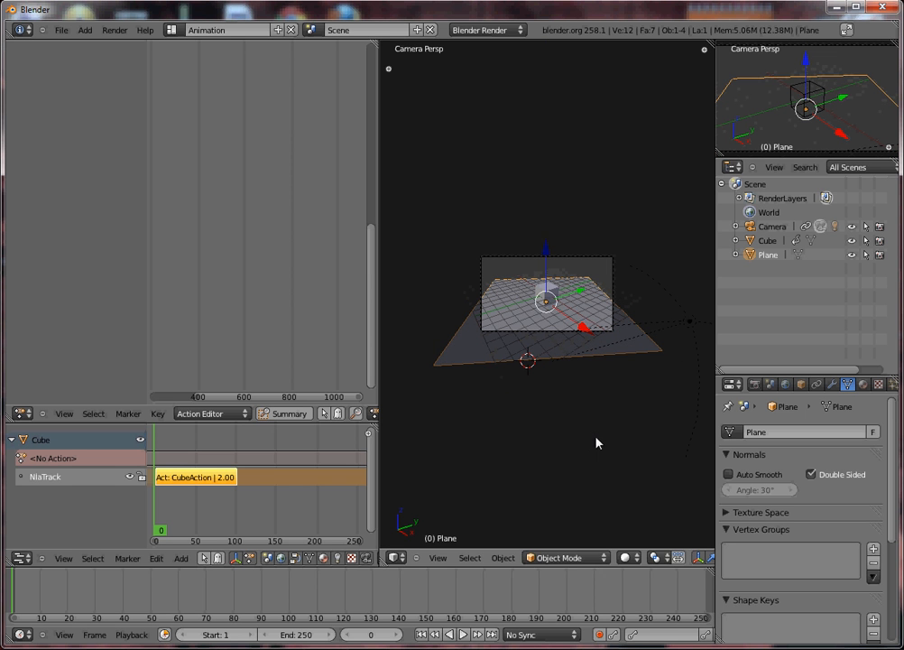
pyautogui.press('s')
pyautogui.press('y')
pyautogui.press('y')
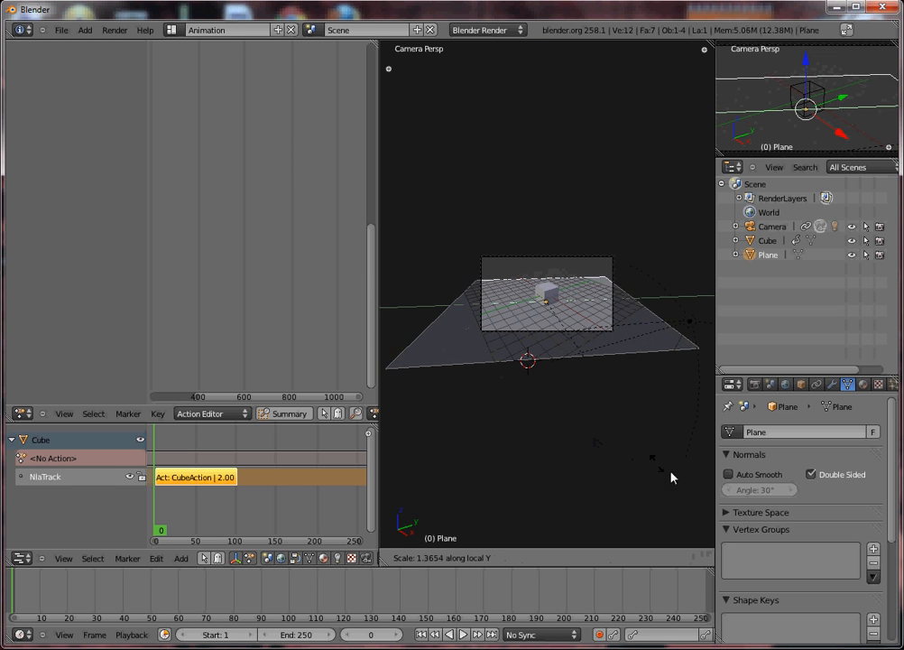
pyautogui.click(684, 538)
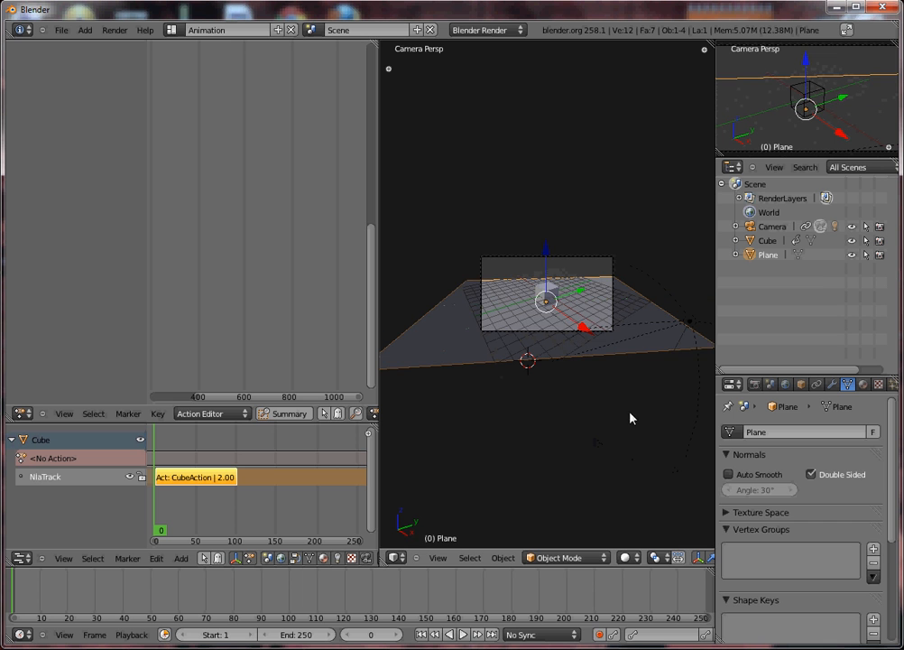
# - Set the world's horizon colour to bright blue
pyautogui.rightClick(610, 327)
pyautogui.click(784, 386)
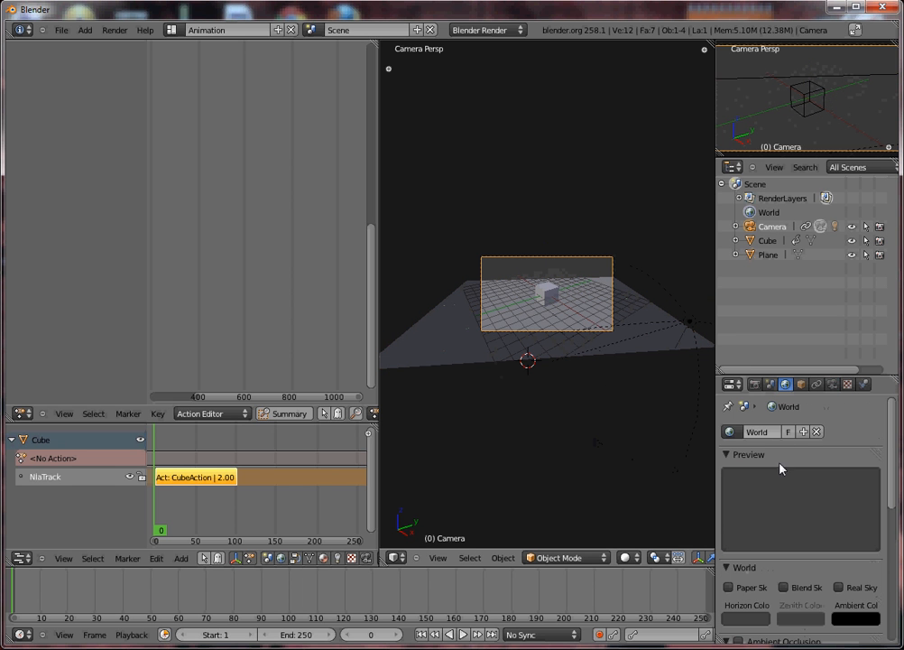
pyautogui.click(754, 617)
pyautogui.moveTo(713, 479); pyautogui.dragTo(763, 436)
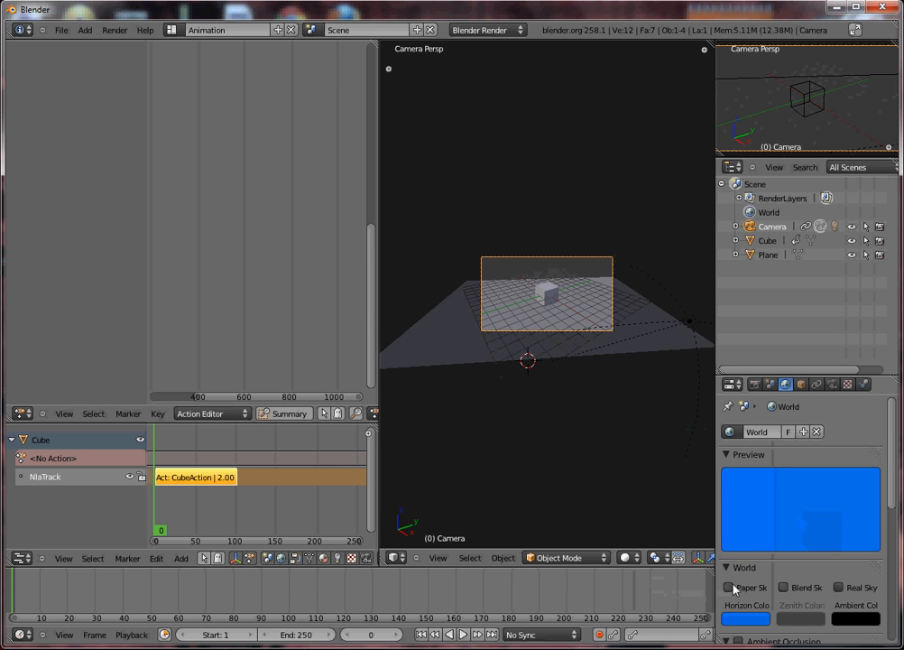
# - Enable Blend Sky with Paper Sky left off, and set the world's zenith colour to light violet
pyautogui.click(729, 587)
pyautogui.click(783, 588)
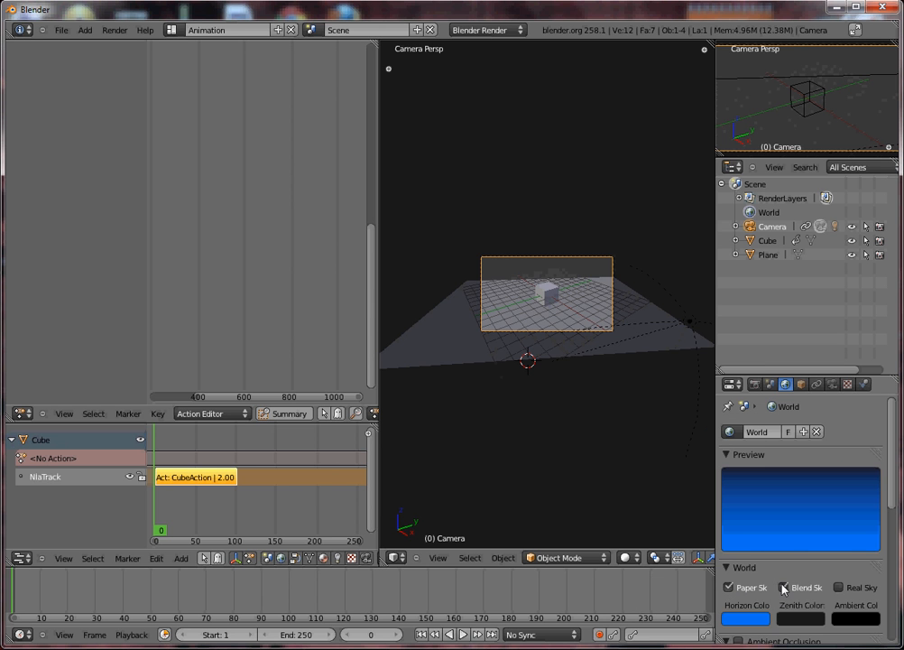
pyautogui.click(728, 588)
pyautogui.click(801, 618)
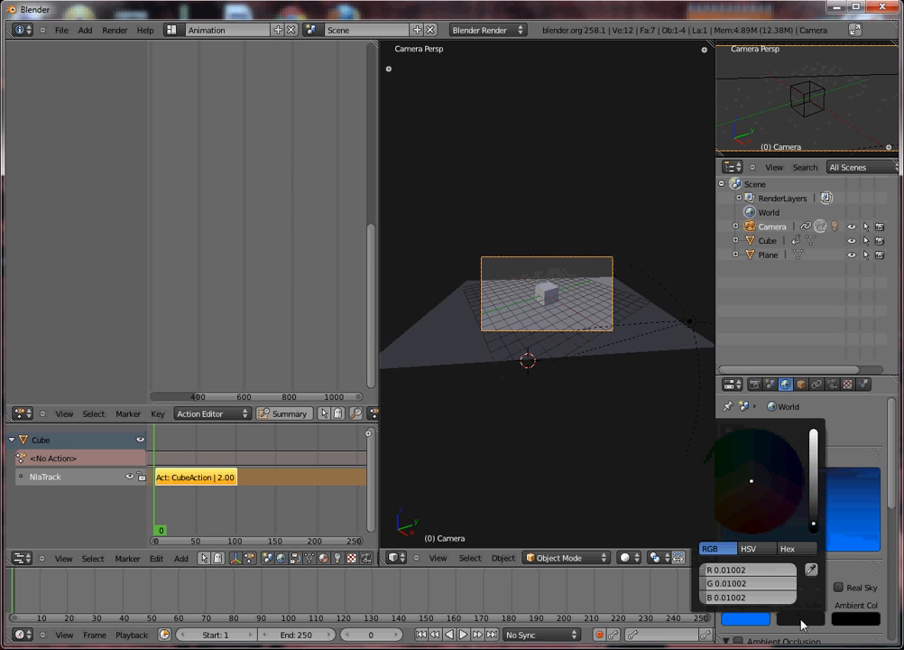
pyautogui.moveTo(812, 523); pyautogui.dragTo(815, 432)
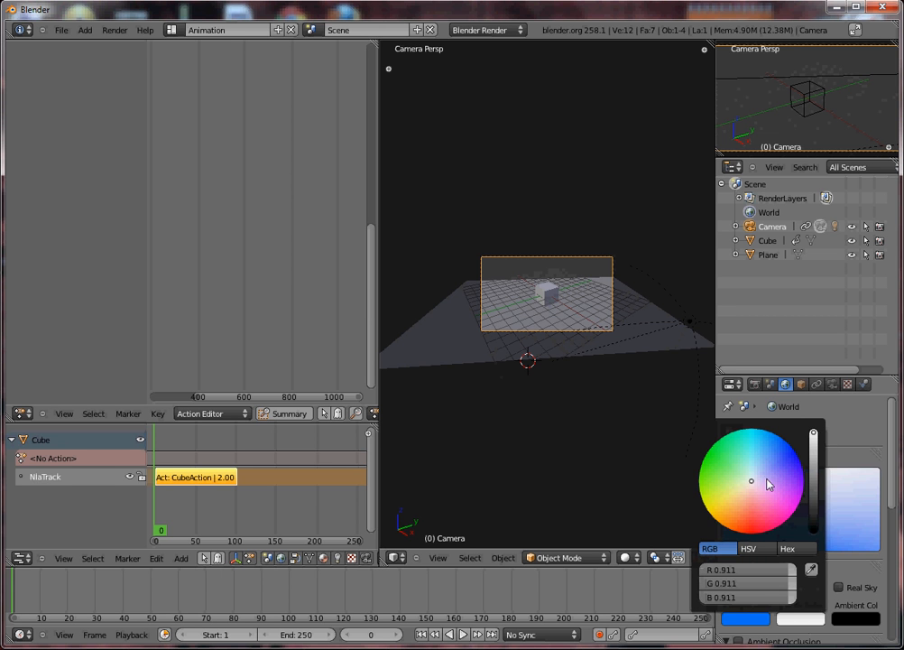
pyautogui.moveTo(765, 480); pyautogui.dragTo(789, 475)
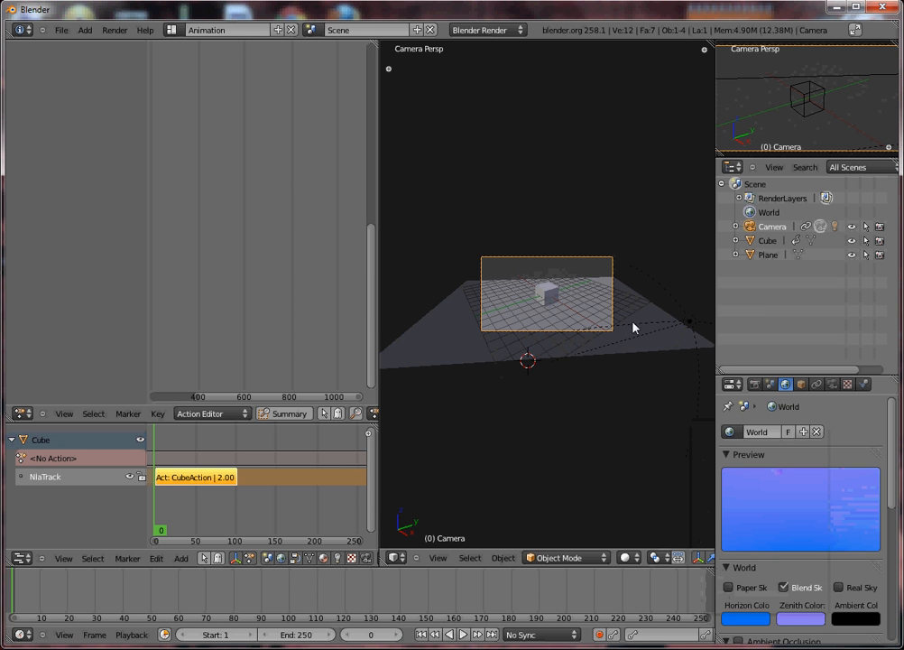
# - Give the plane a new material with a sandy orange diffuse colour of about R 0.8, G 0.528, B 0.205
pyautogui.rightClick(685, 327)
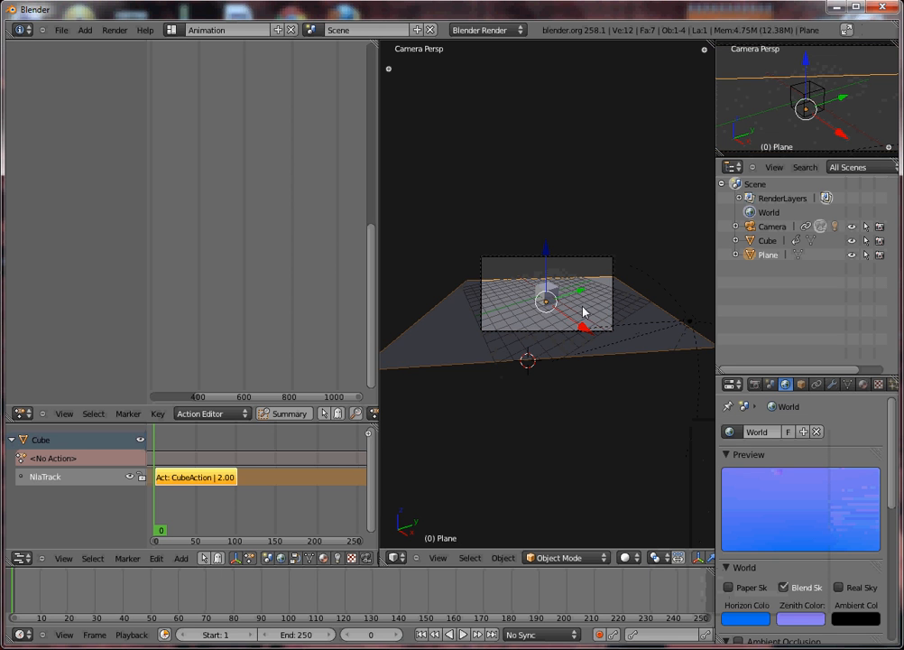
pyautogui.click(862, 385)
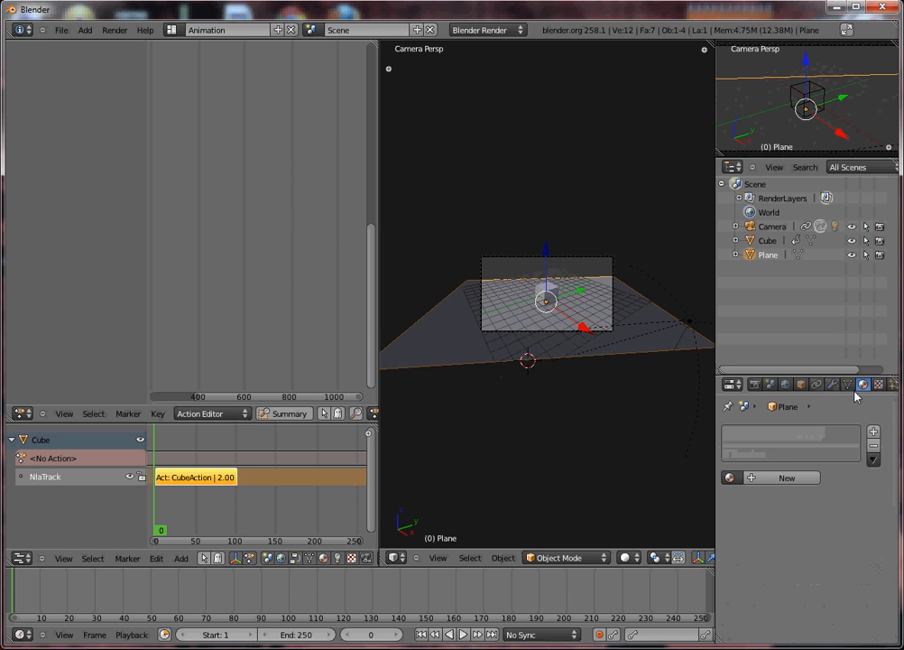
pyautogui.click(786, 479)
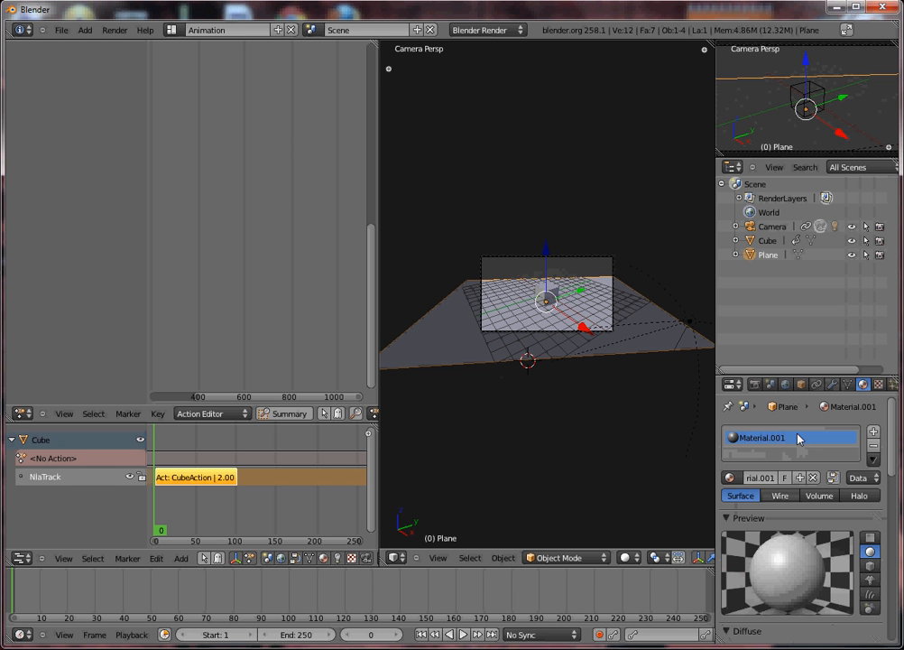
pyautogui.scroll(-2, 813, 498)
pyautogui.scroll(-2, 812, 498)
pyautogui.click(767, 595)
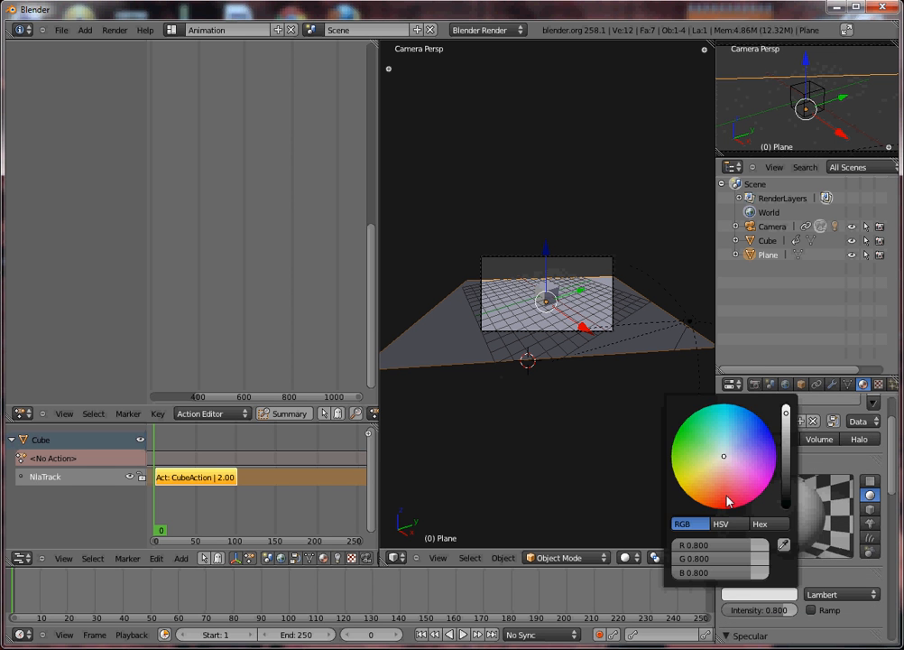
pyautogui.moveTo(719, 501)
pyautogui.mouseDown()
pyautogui.moveTo(721, 493)
pyautogui.moveTo(705, 494)
pyautogui.mouseUp()
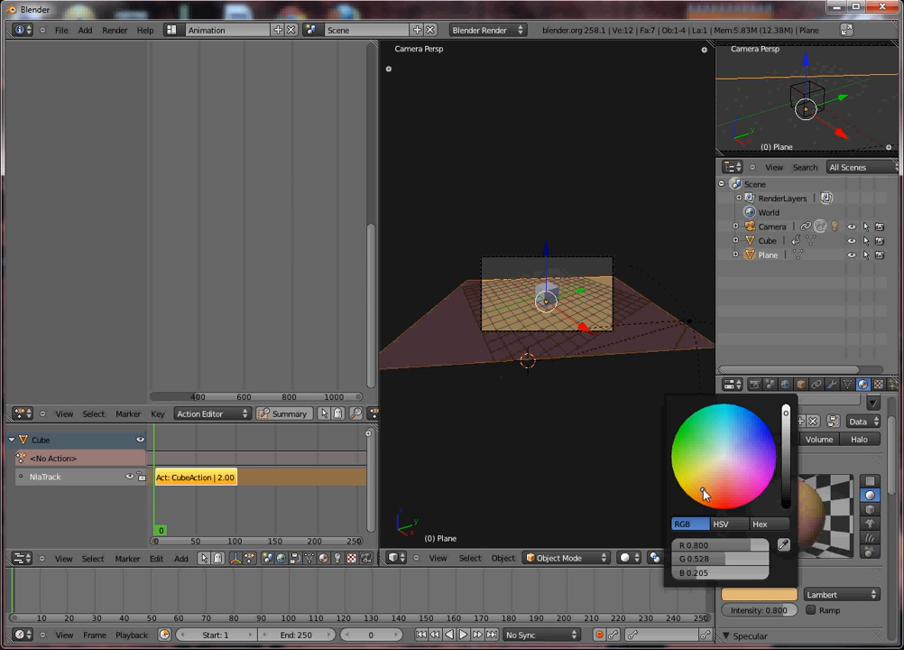
# - Make a new copy of the cube's material and set its diffuse colour to bright red
pyautogui.rightClick(548, 305)
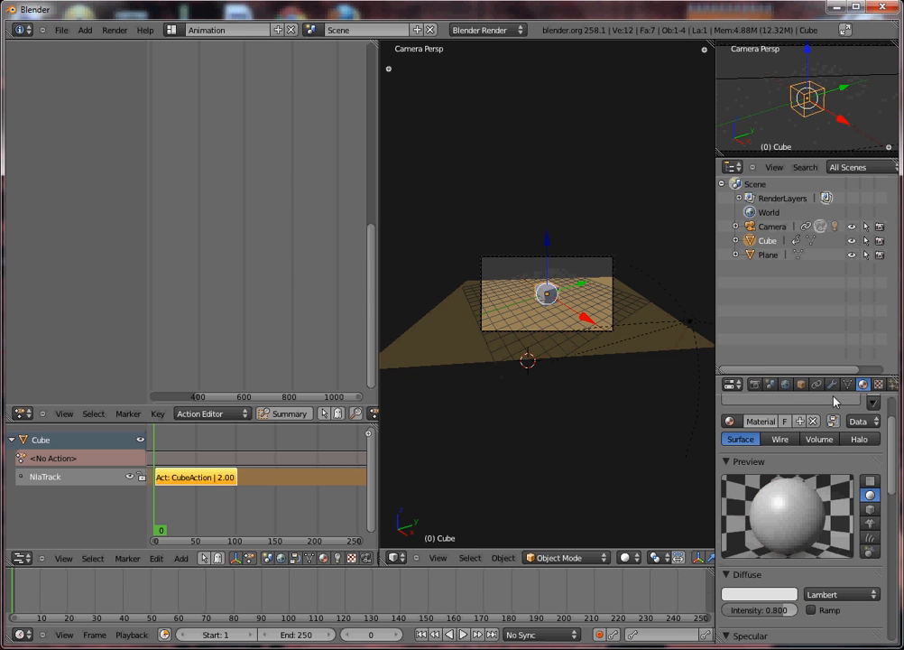
pyautogui.scroll(2, 842, 439)
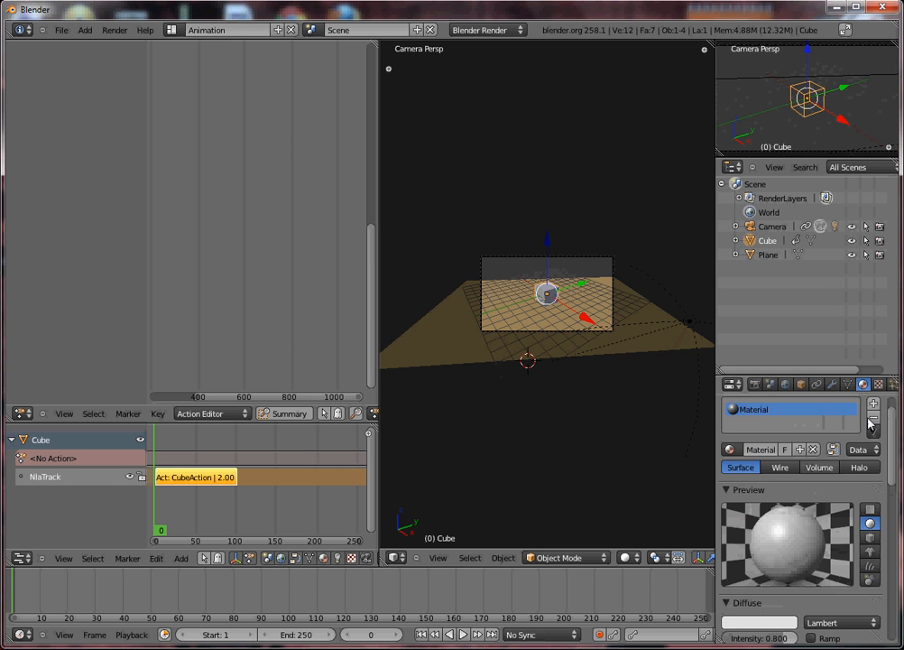
pyautogui.click(801, 449)
pyautogui.click(771, 627)
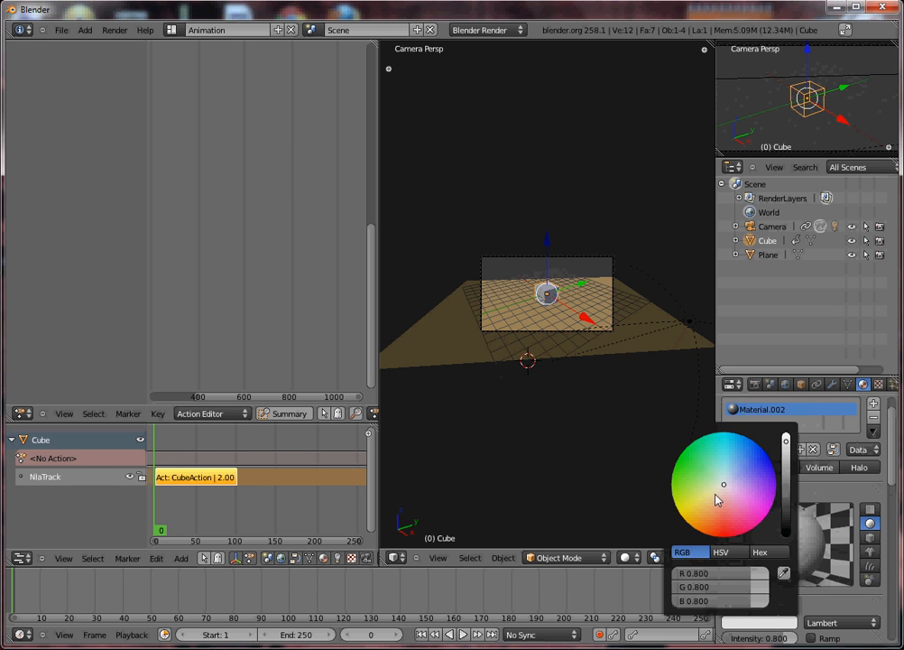
pyautogui.moveTo(743, 532); pyautogui.dragTo(693, 585)
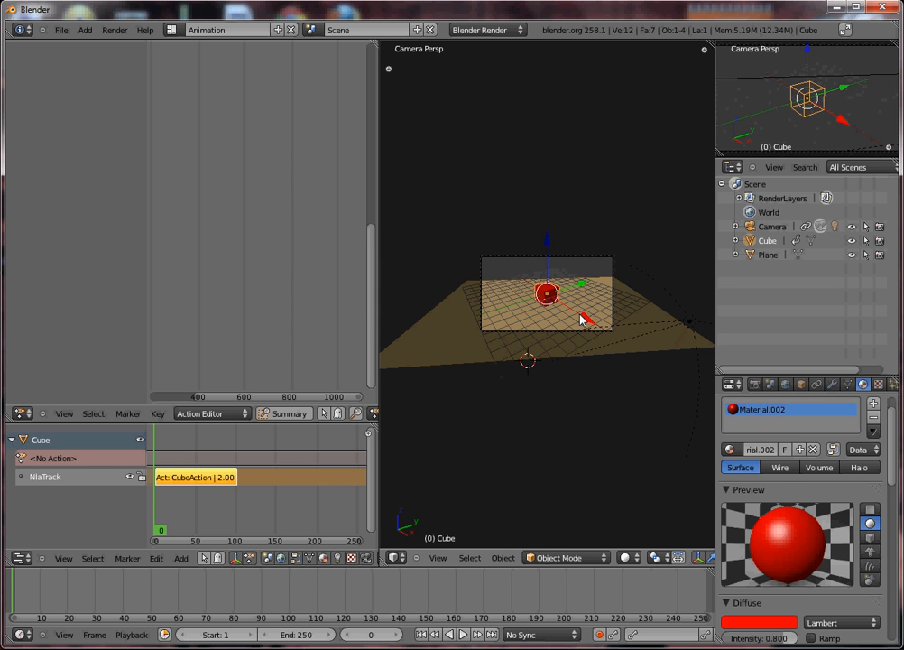
# - Add a UV sphere and, in top view at frame 37, move it onto the plane near the grid centre
pyautogui.hotkey('shift', 'a')
pyautogui.moveTo(563, 298)
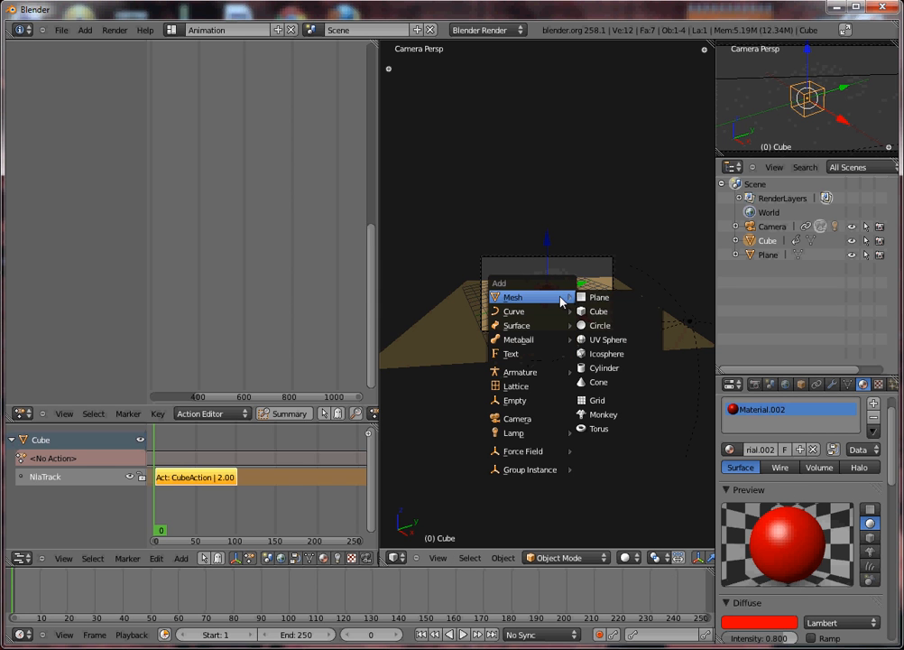
pyautogui.click(613, 338)
pyautogui.press('KP_7')
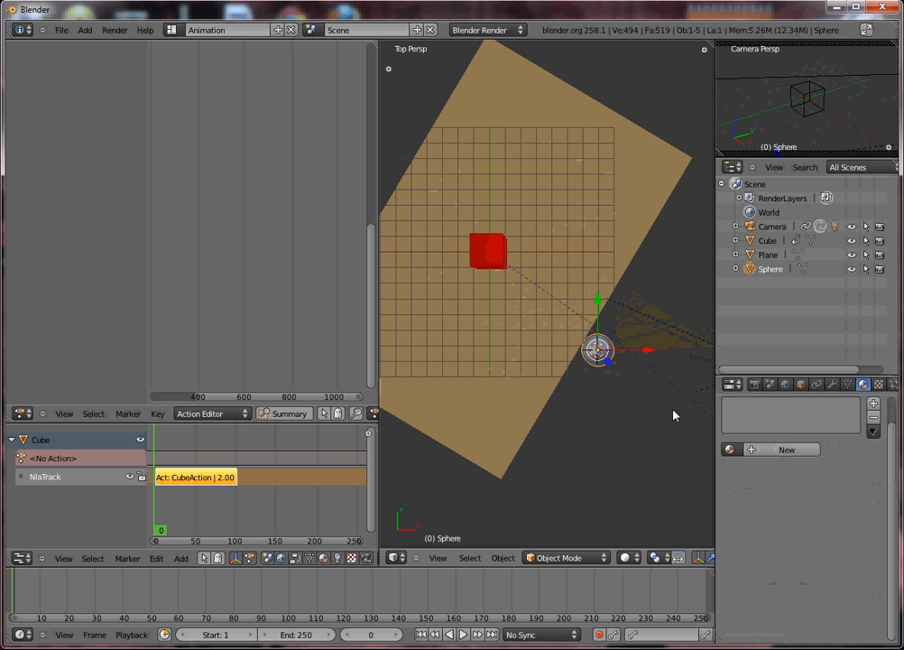
pyautogui.click(156, 495)
pyautogui.moveTo(156, 496); pyautogui.dragTo(185, 517)
pyautogui.press('g')
pyautogui.click(436, 287)
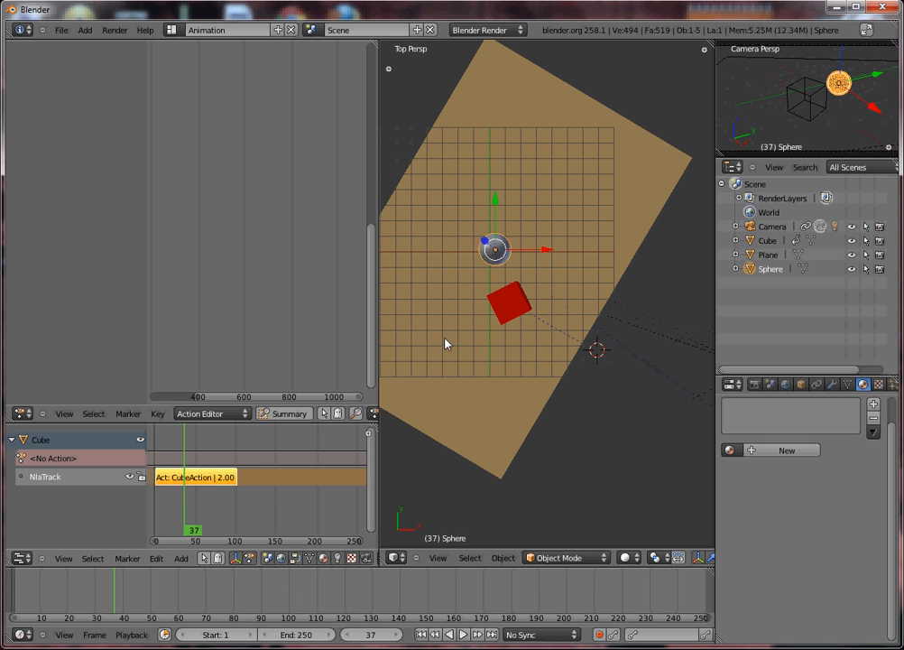
# - Reposition the sphere just beyond the cube while scrubbing the animation, and return to frame 0
pyautogui.press('g')
pyautogui.click(512, 320)
pyautogui.moveTo(188, 523)
pyautogui.mouseDown()
pyautogui.moveTo(157, 528)
pyautogui.moveTo(236, 530)
pyautogui.moveTo(189, 533)
pyautogui.mouseUp()
pyautogui.moveTo(506, 258); pyautogui.dragTo(528, 218)
pyautogui.moveTo(178, 498); pyautogui.dragTo(129, 490)
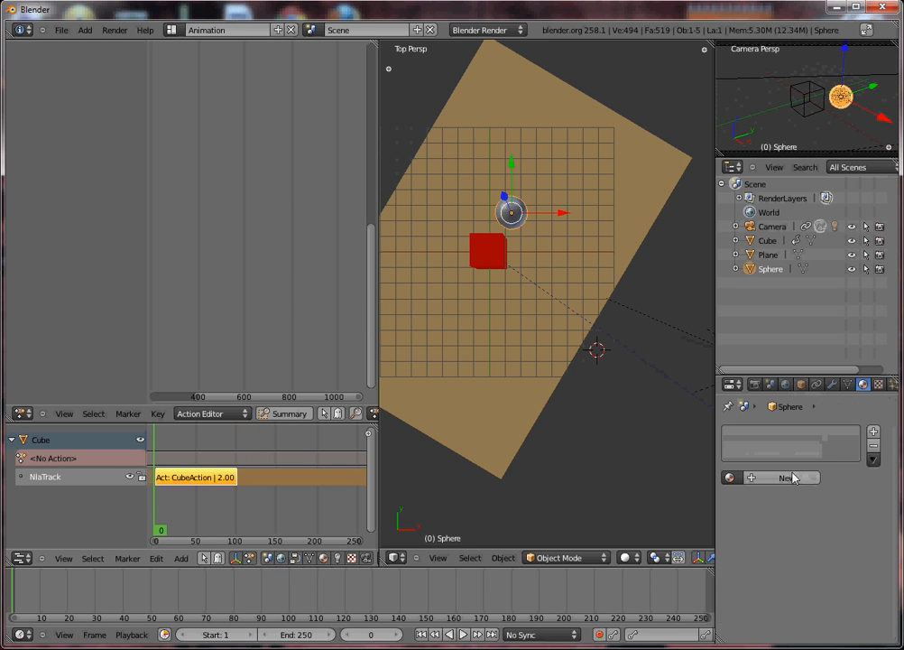
# - Give the sphere a new material with a magenta diffuse colour of R 0.8, G 0, B 1
pyautogui.click(793, 478)
pyautogui.scroll(-2, 785, 541)
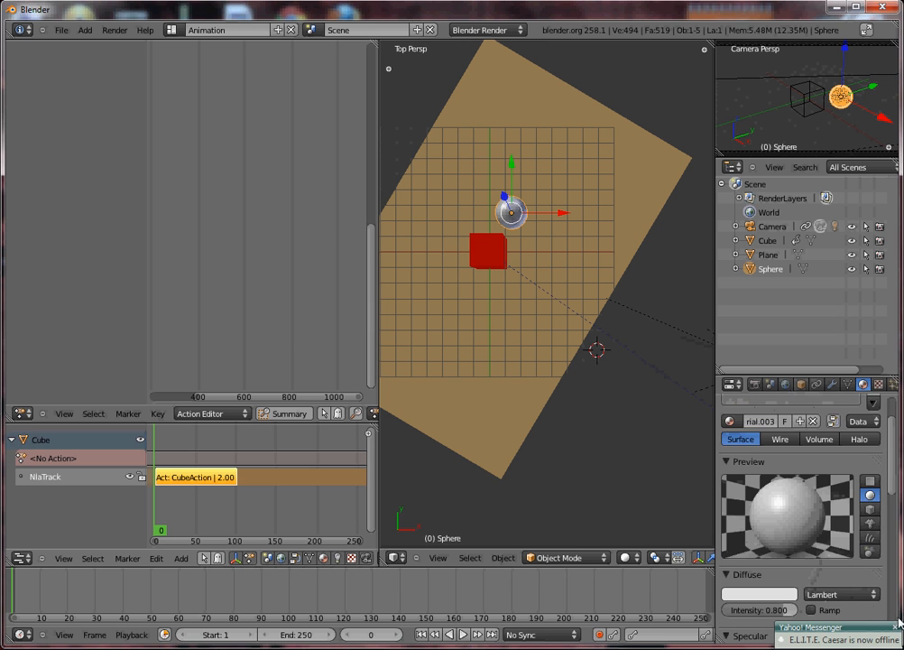
pyautogui.scroll(-4, 781, 583)
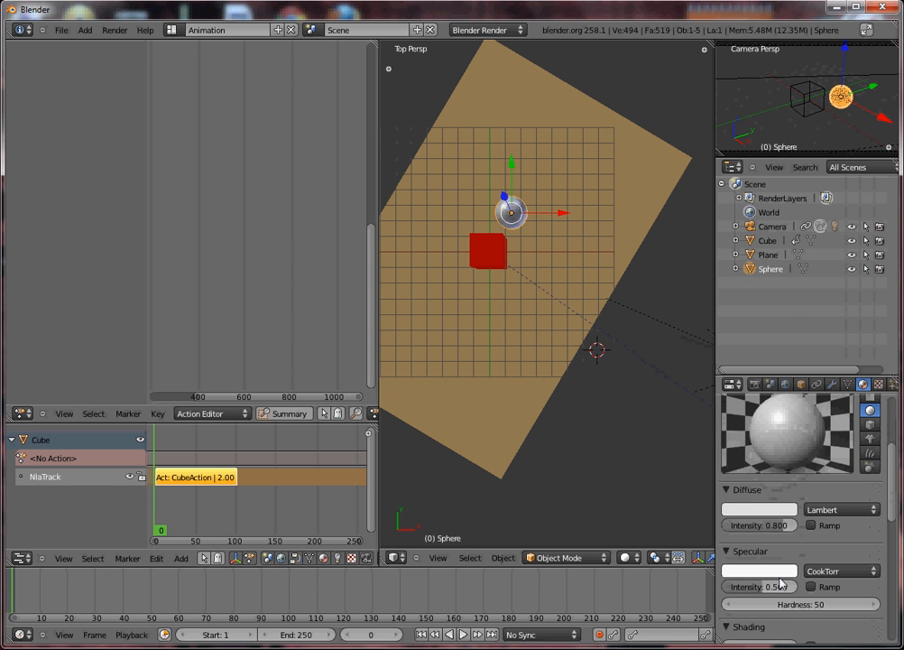
pyautogui.click(765, 508)
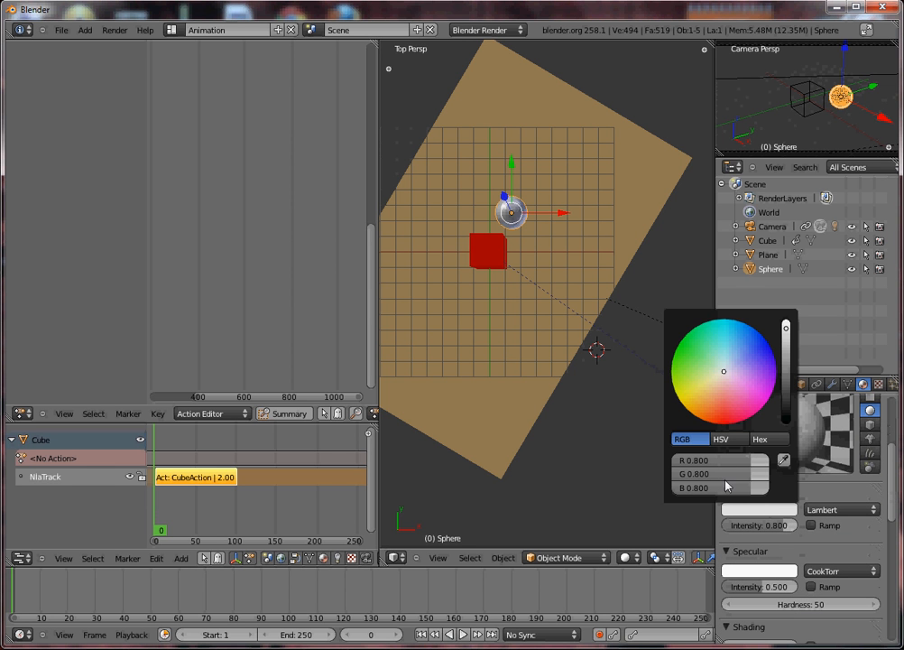
pyautogui.moveTo(762, 487); pyautogui.dragTo(781, 487)
pyautogui.moveTo(727, 477); pyautogui.dragTo(583, 476)
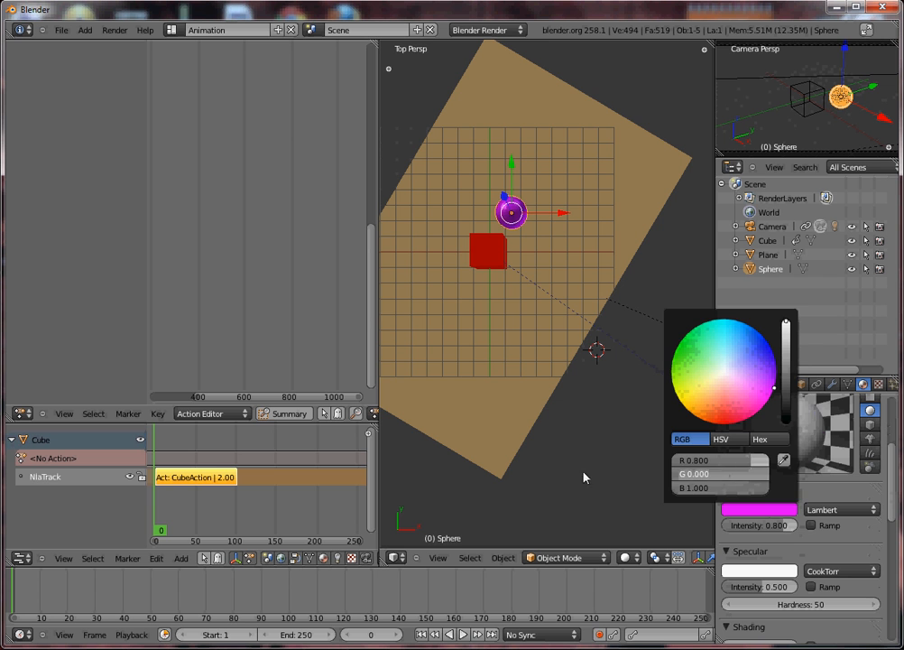
# - Set the red component of the sphere's diffuse colour to 0 for pure blue, and render the camera view
pyautogui.moveTo(751, 461); pyautogui.dragTo(654, 495)
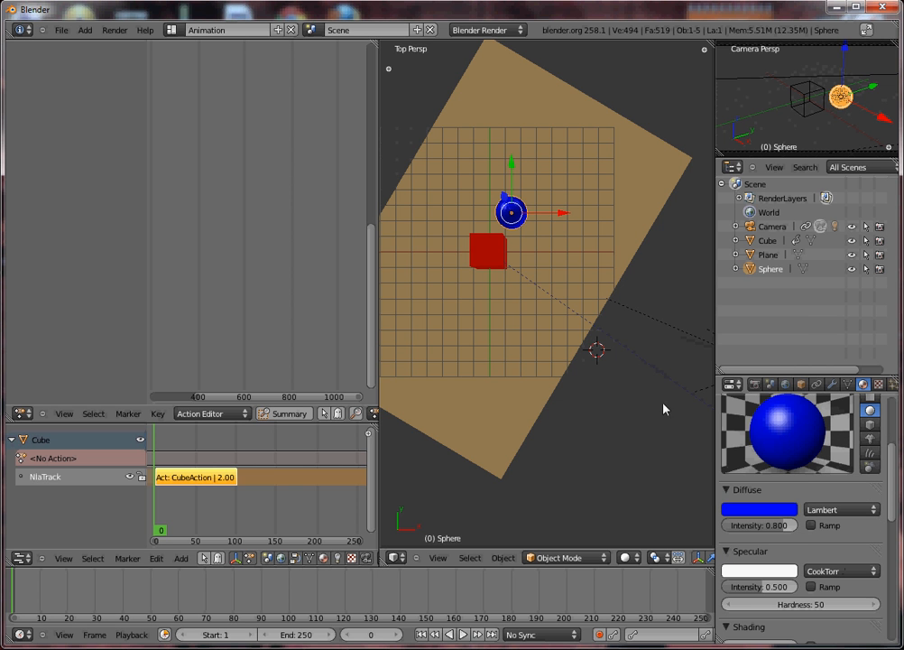
pyautogui.press('KP_0')
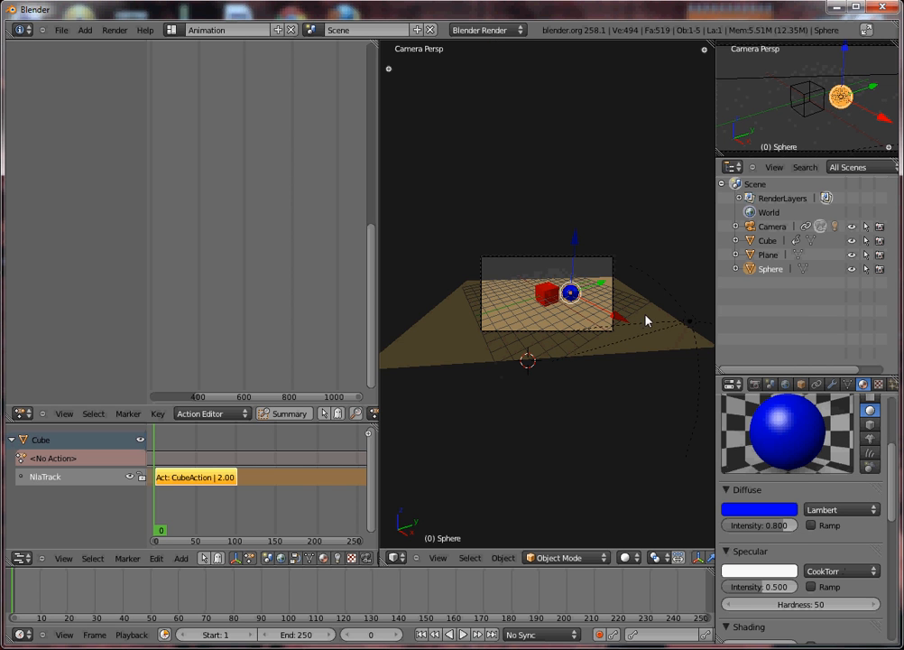
pyautogui.press('F12')
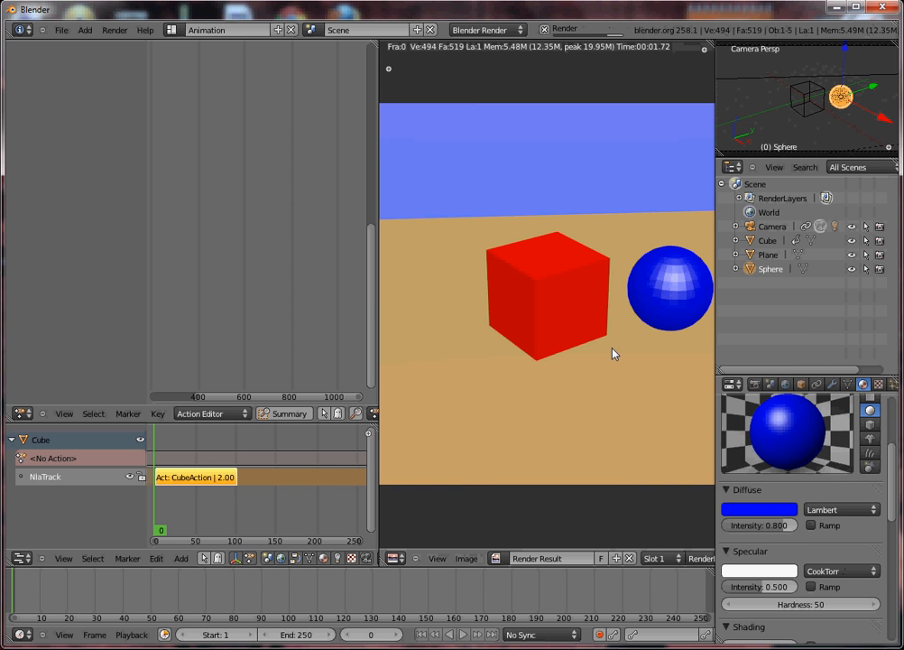
pyautogui.press('Escape')
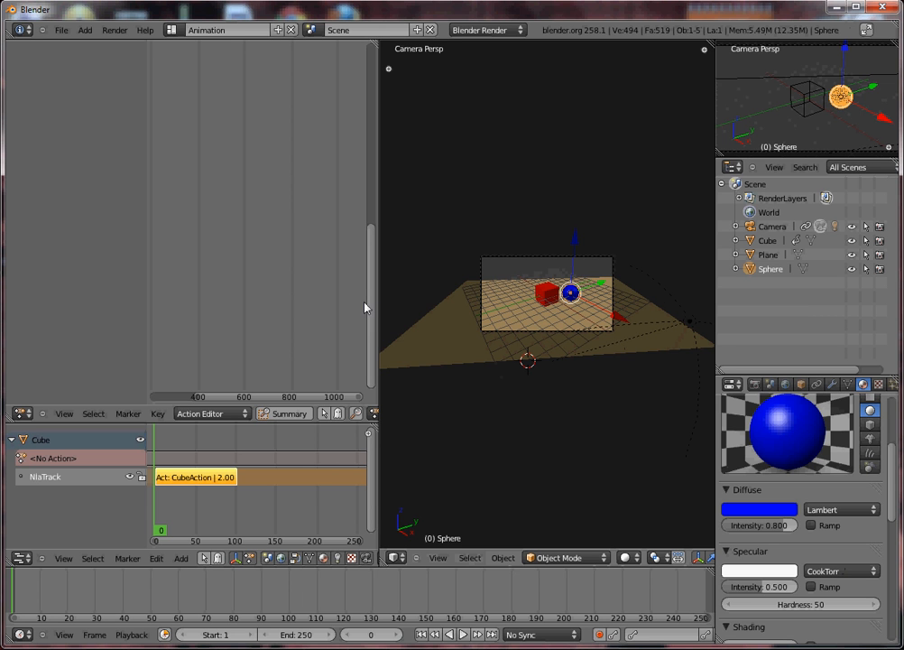
pyautogui.press('n')
pyautogui.press('n')
pyautogui.press('m')
pyautogui.press('b')
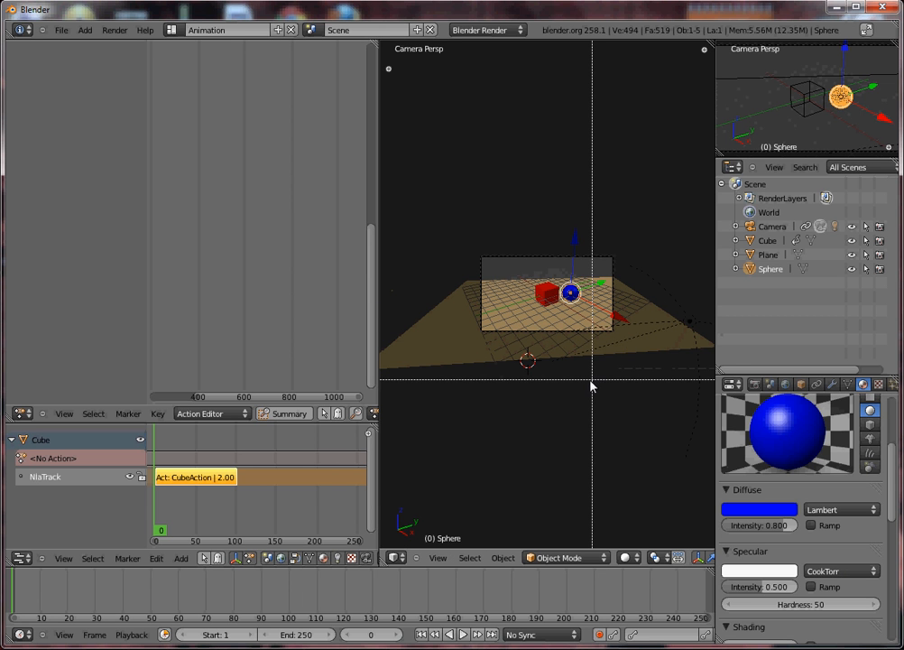
pyautogui.press('Escape')
pyautogui.press('v')
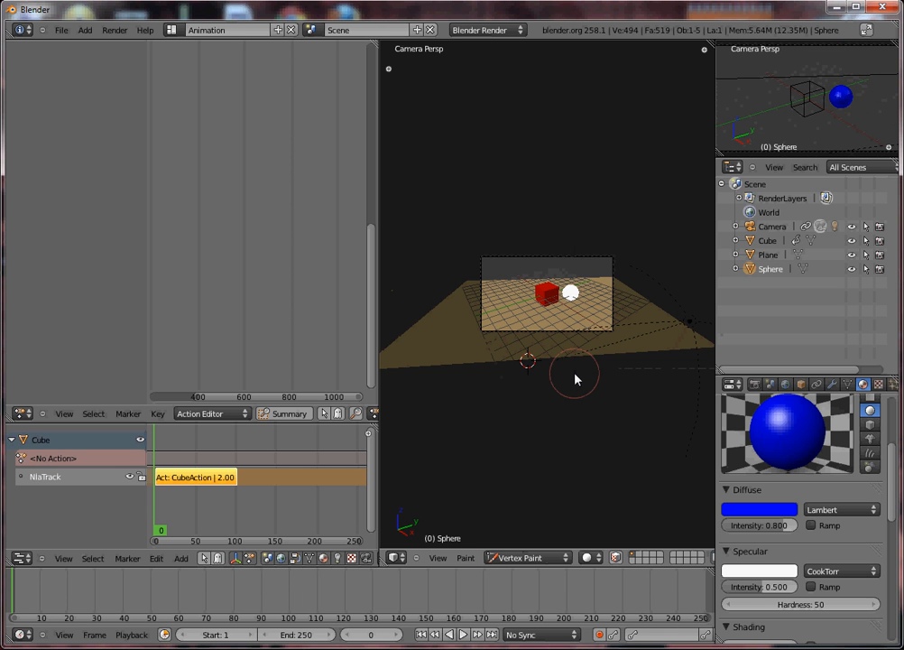
pyautogui.press('n')
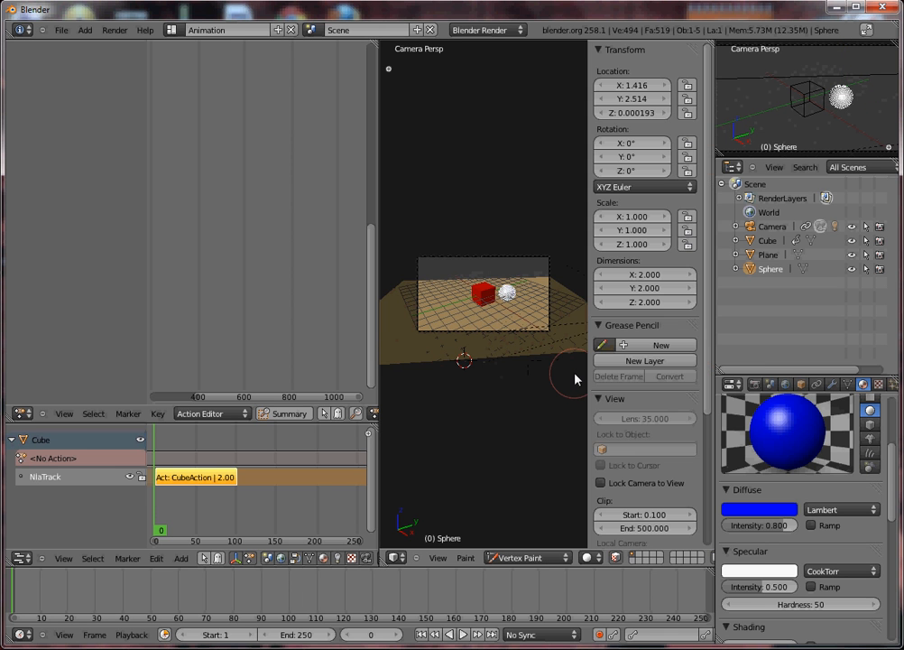
pyautogui.press('n')
pyautogui.press('n')
pyautogui.press('n')
pyautogui.click(574, 294)
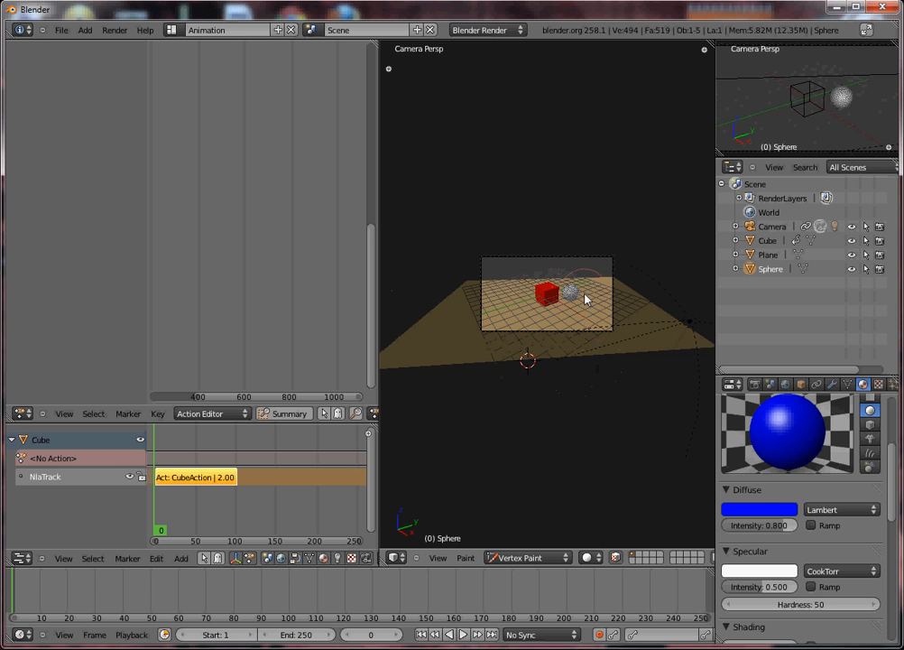
pyautogui.click(573, 292)
pyautogui.press('b')
pyautogui.press('Escape')
pyautogui.press('v')
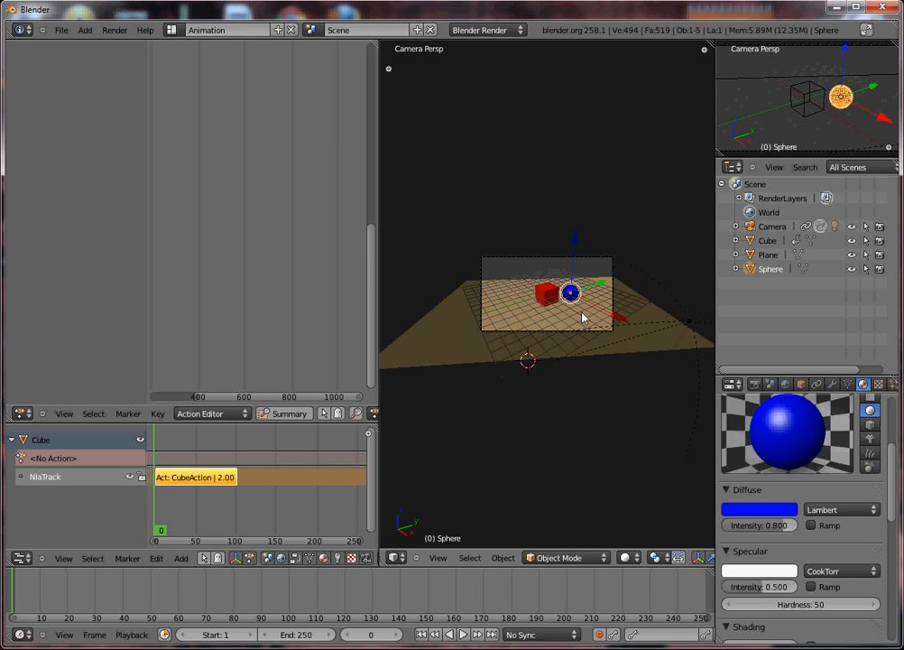
# - Apply smooth shading to the sphere and render the camera view
pyautogui.press('t')
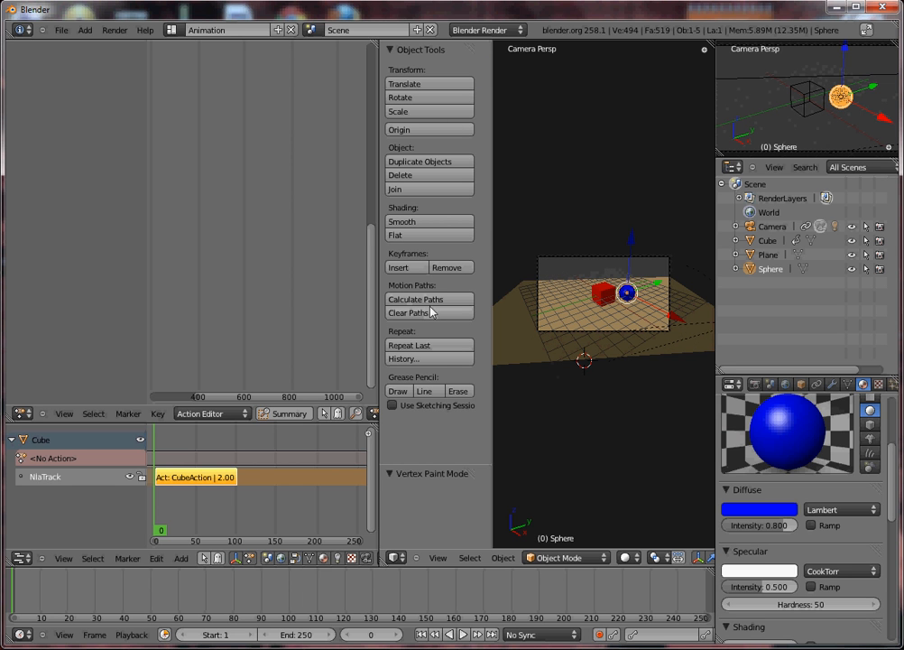
pyautogui.click(430, 221)
pyautogui.press('t')
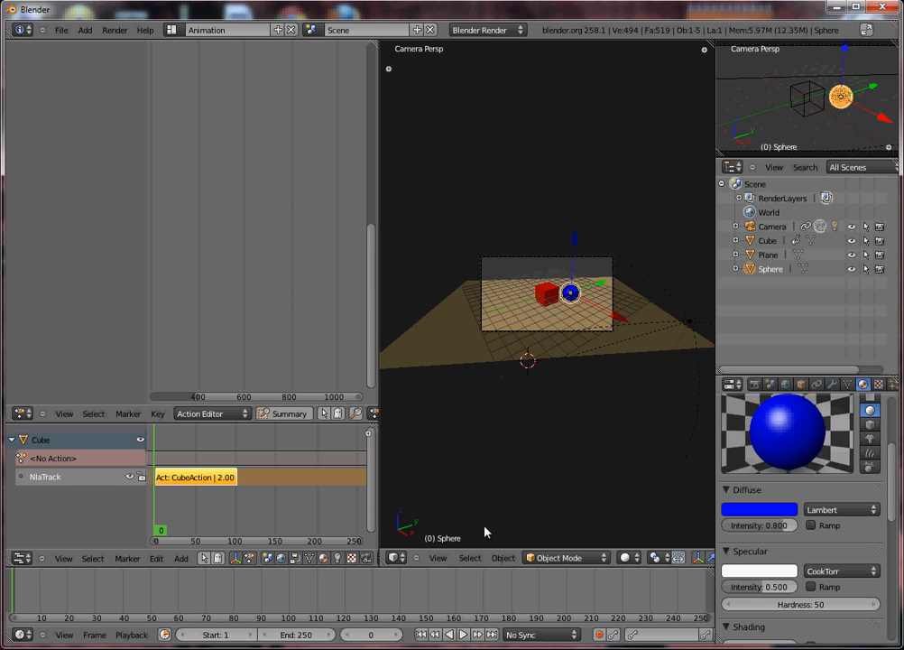
pyautogui.press('F12')
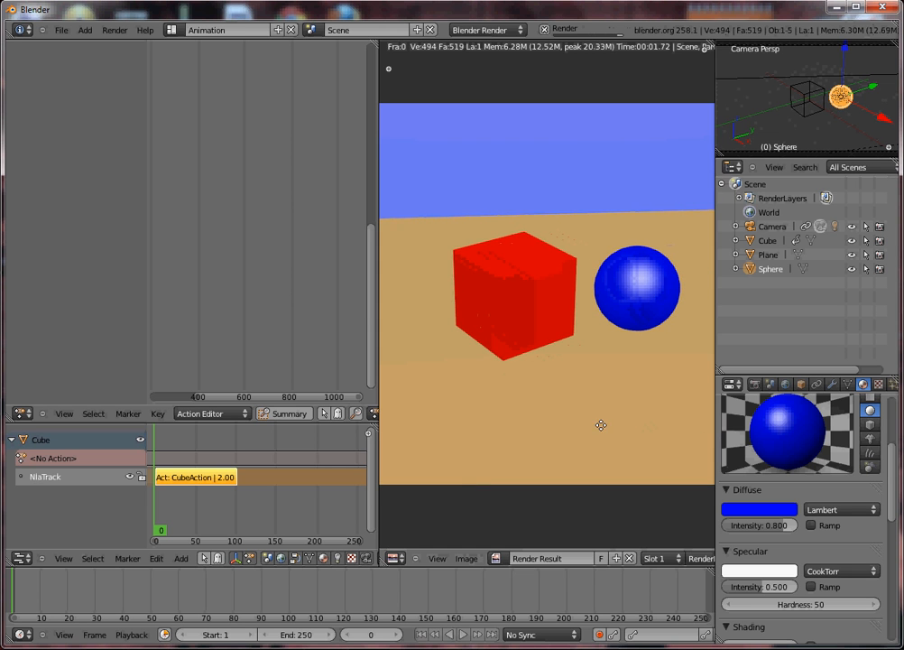
pyautogui.press('Escape')
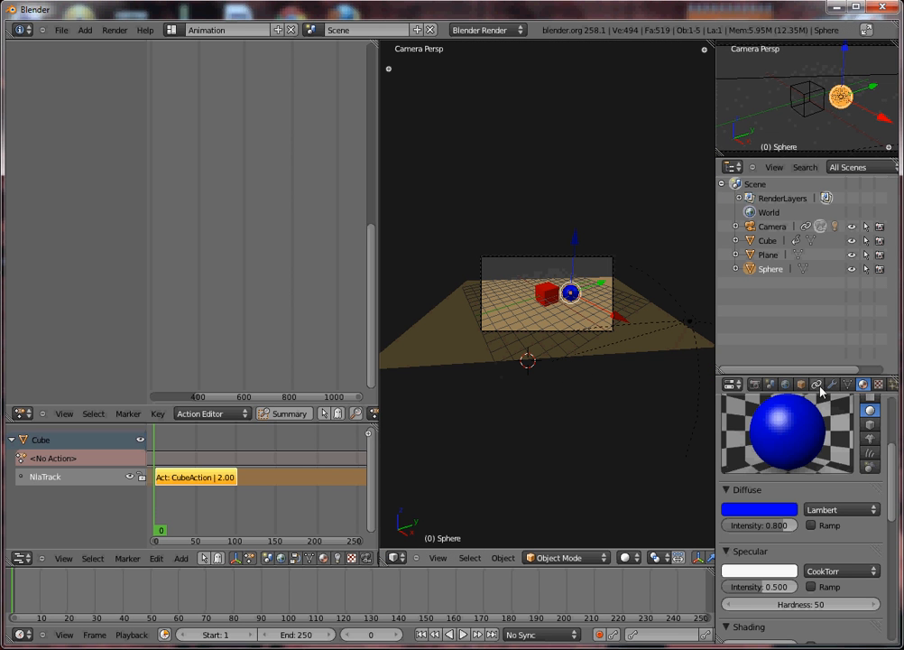
# - Enable Ambient Occlusion in the world settings and render the scene
pyautogui.click(785, 384)
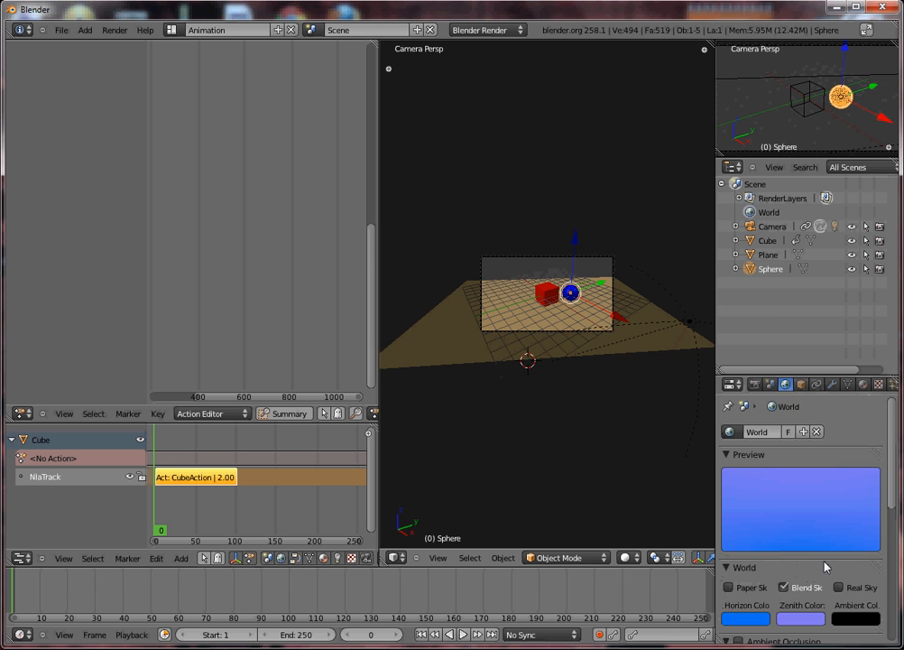
pyautogui.scroll(-1, 823, 565)
pyautogui.click(739, 557)
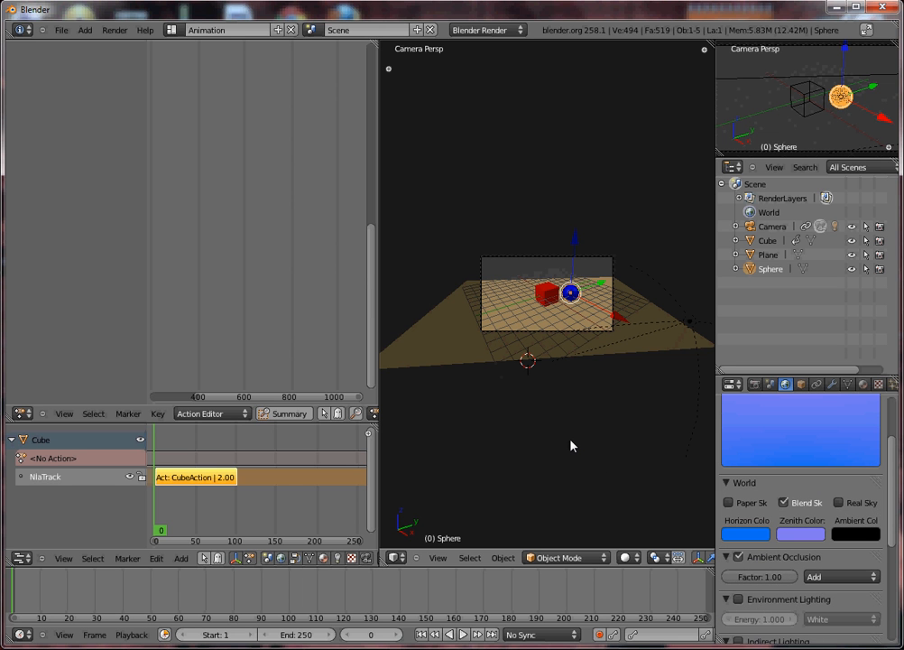
pyautogui.press('F12')
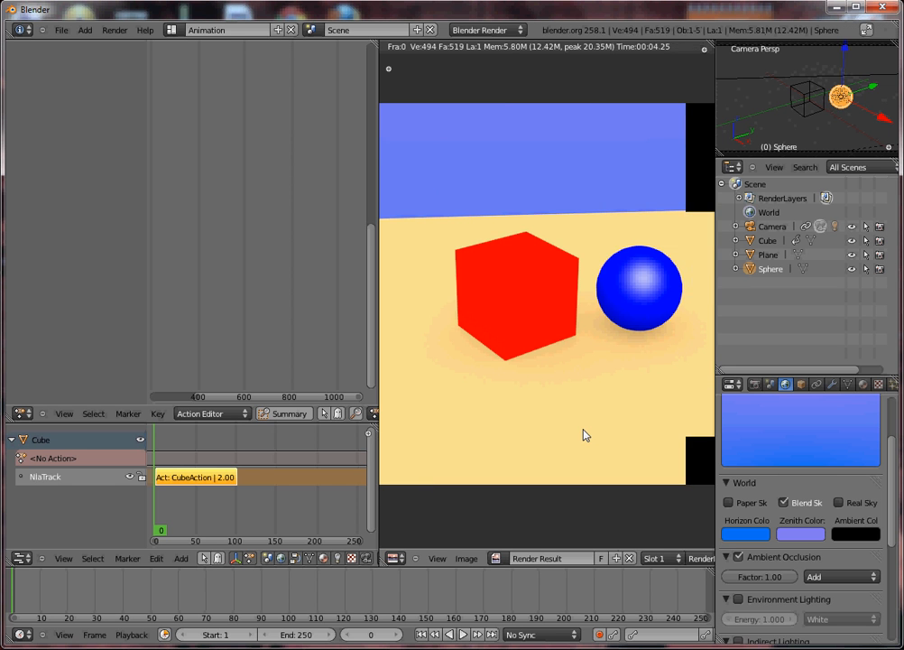
pyautogui.press('Escape')
# - Try the lamp as a Spot type and start a test render
pyautogui.rightClick(687, 323)
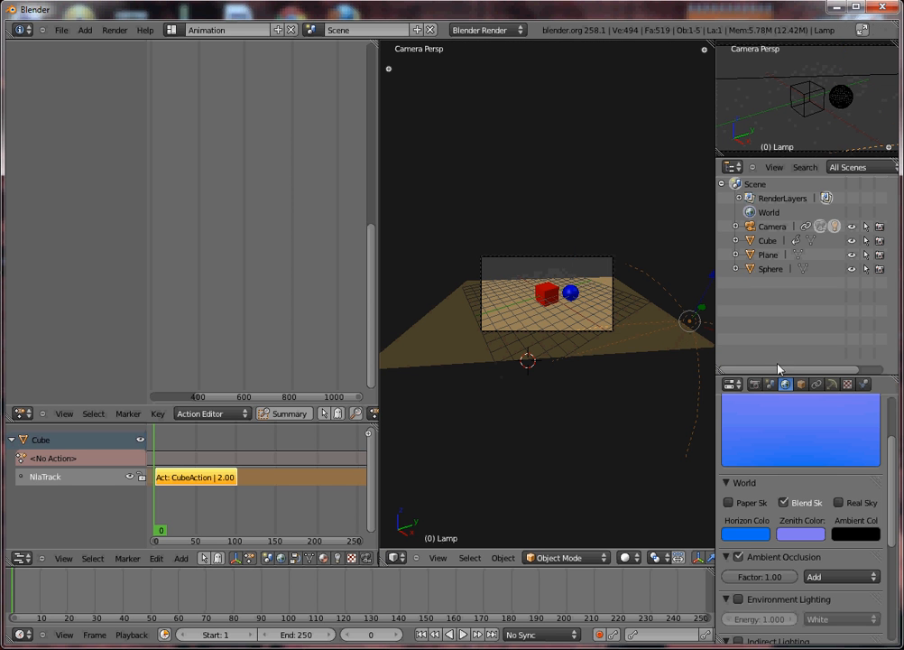
pyautogui.click(818, 383)
pyautogui.click(832, 383)
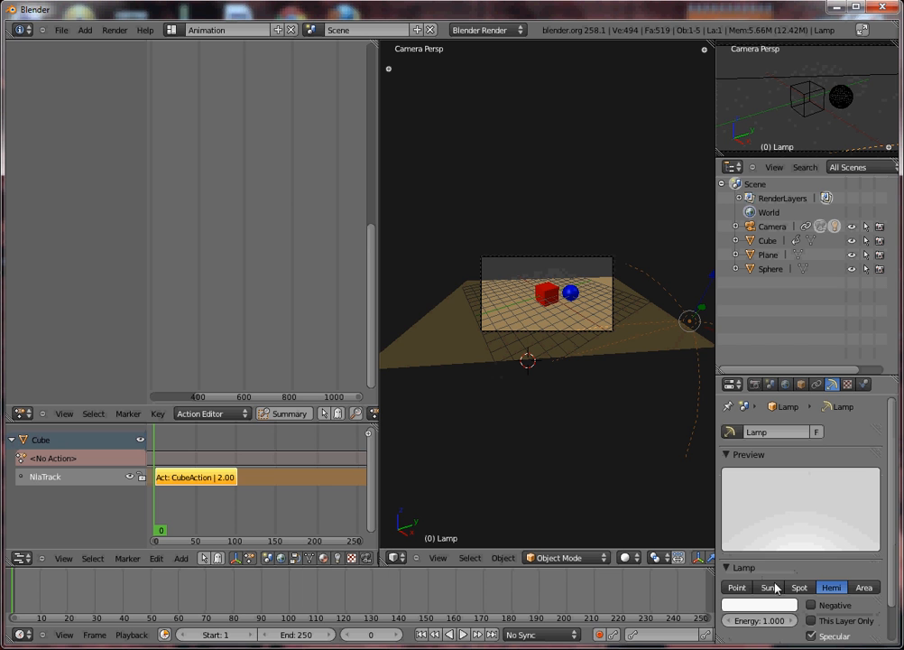
pyautogui.click(799, 587)
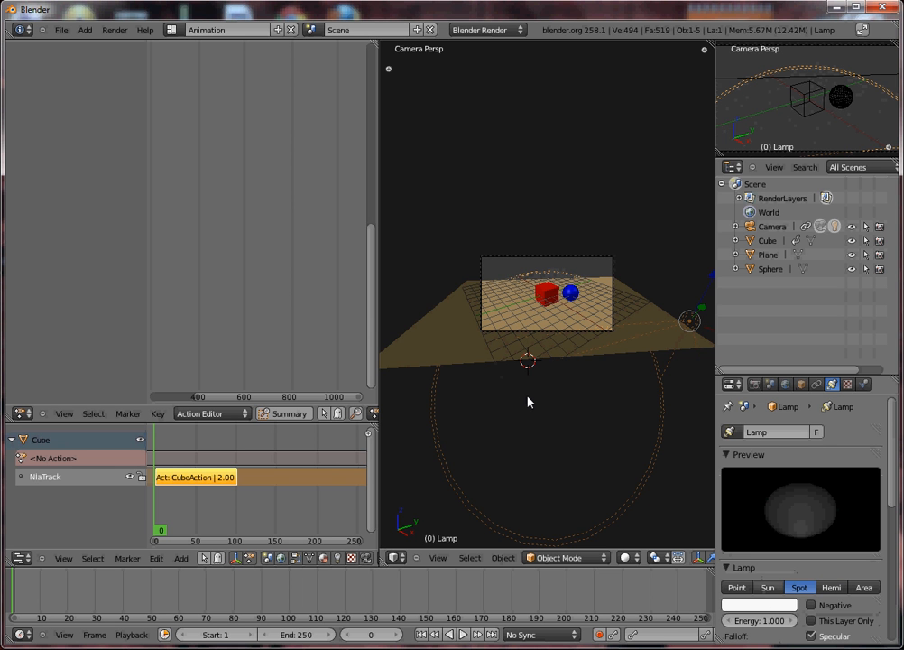
pyautogui.press('F12')
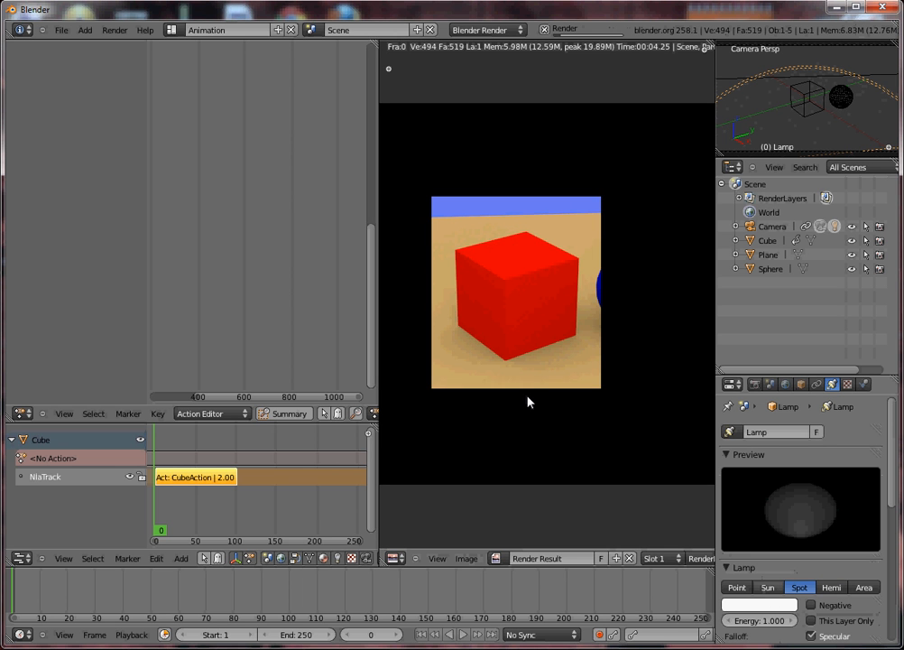
pyautogui.press('Escape')
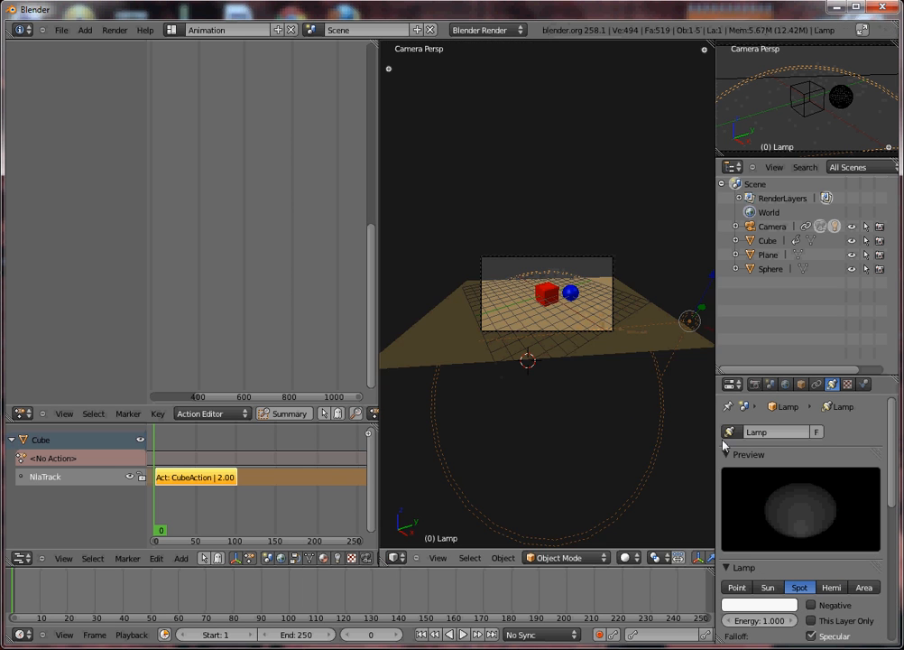
# - Change the lamp's type to Point and render the scene
pyautogui.click(737, 587)
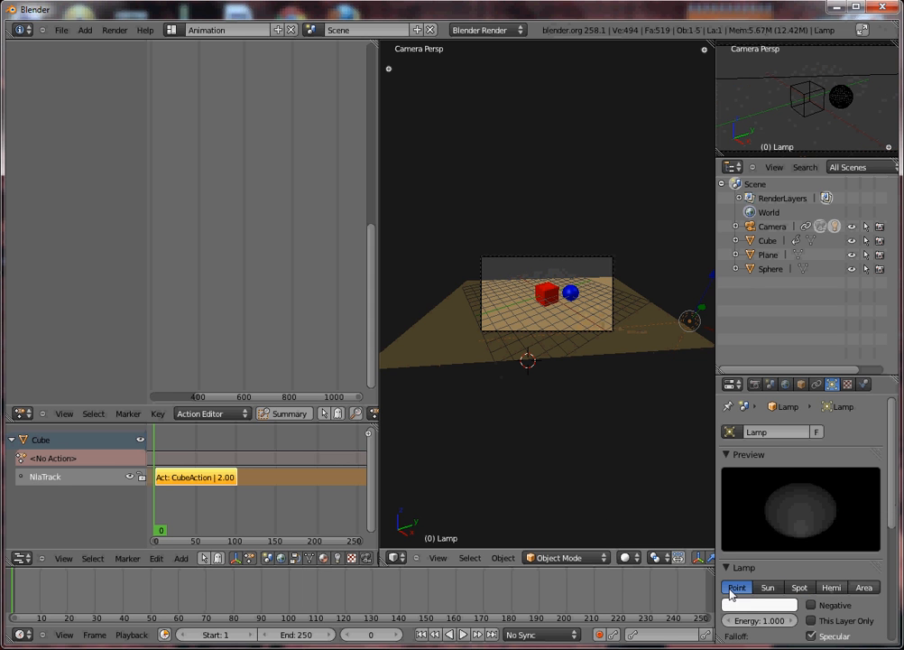
pyautogui.press('F12')
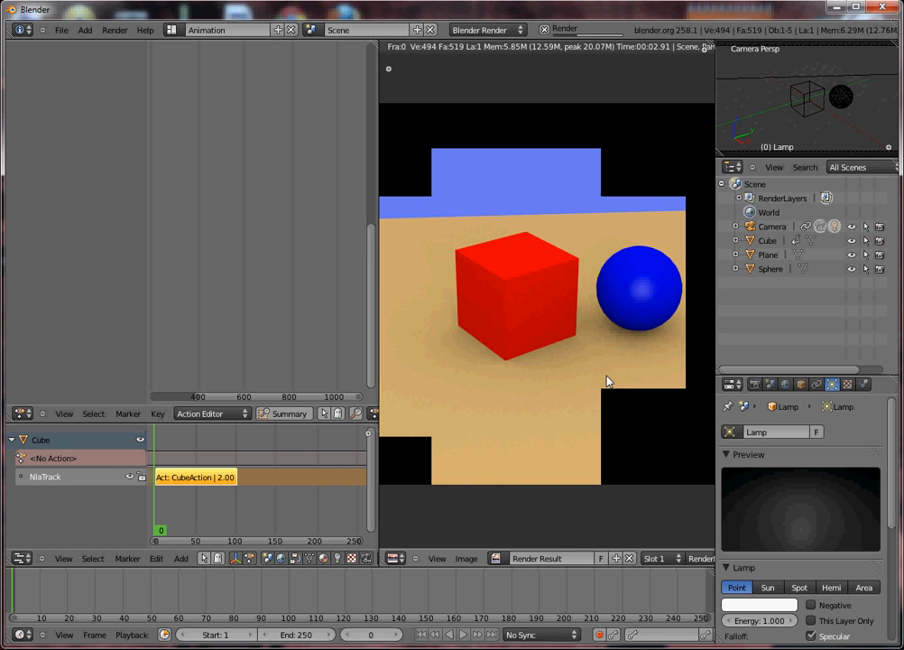
pyautogui.moveTo(605, 374); pyautogui.dragTo(634, 296, button='middle')
pyautogui.scroll(-2, 601, 283)
pyautogui.press('Escape')
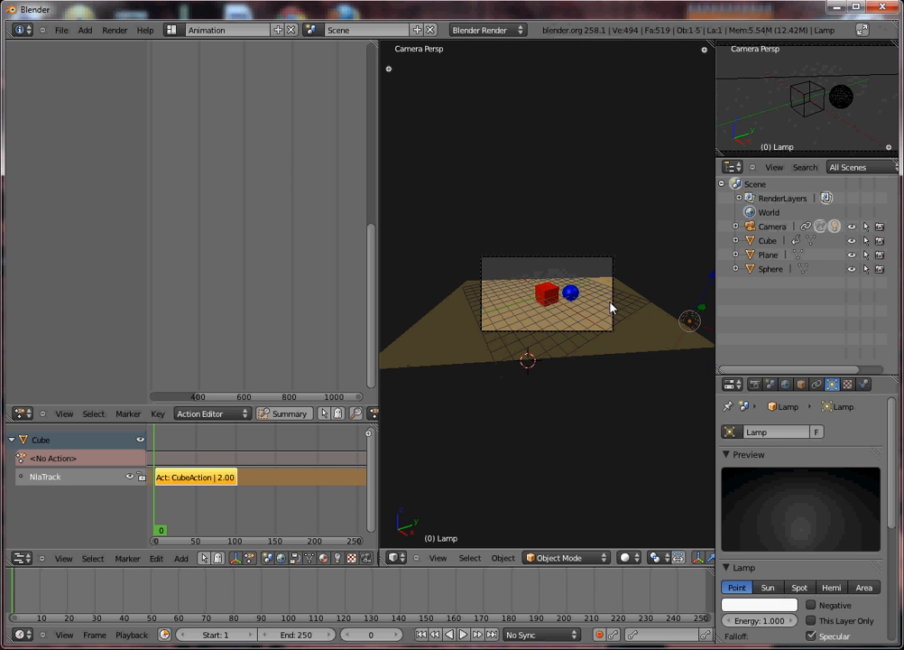
# - Select the sphere, preview the animation, and duplicate the sphere to the opposite side of the cube
pyautogui.rightClick(574, 299)
pyautogui.hotkey('alt', 'a')
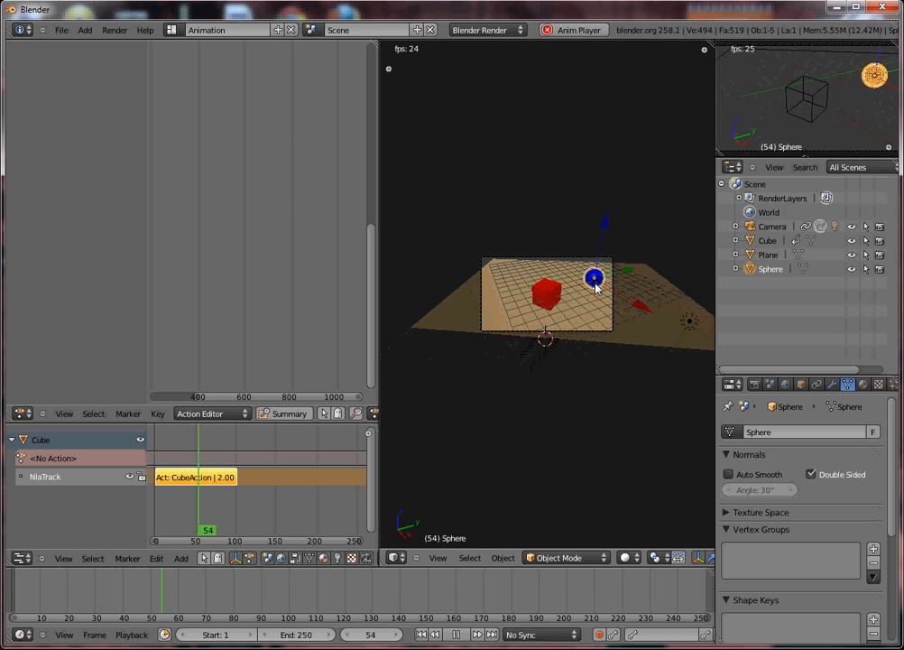
pyautogui.press('Escape')
pyautogui.hotkey('shift', 'd')
pyautogui.click(508, 286)
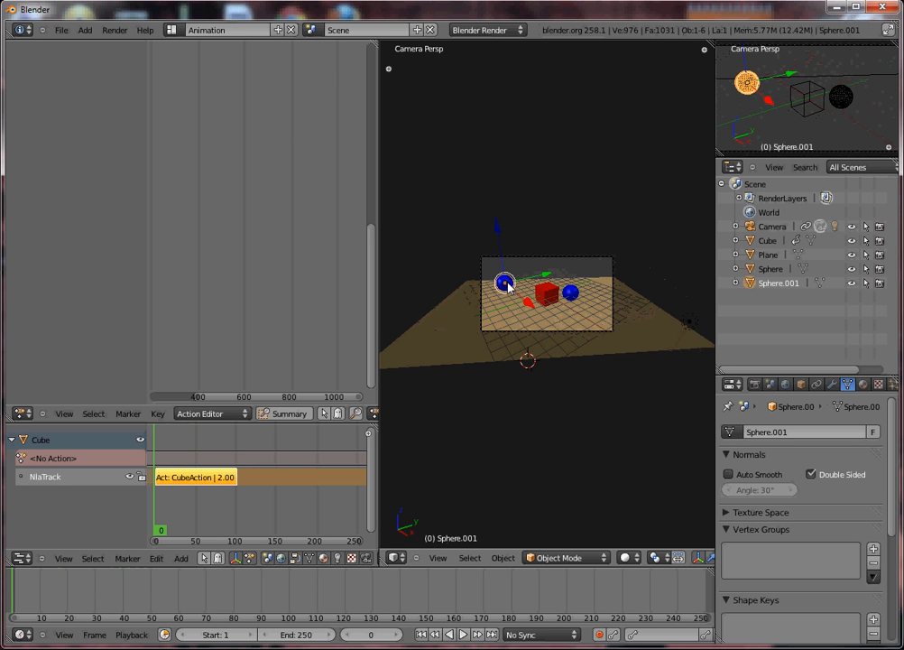
# - Duplicate the copied sphere in top view, placing the new one near the plane's front corner beyond the grid edge
pyautogui.press('KP_7')
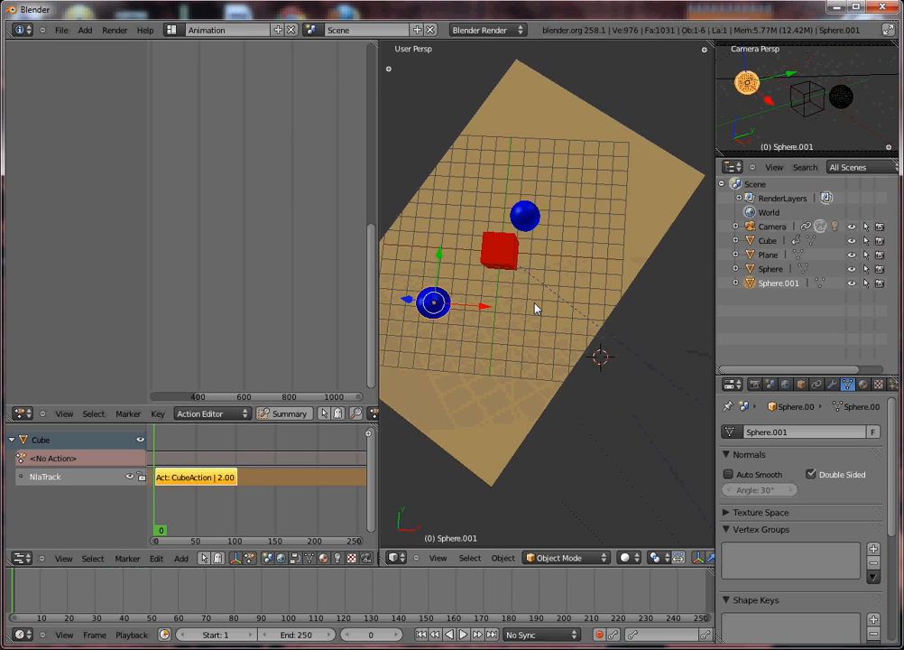
pyautogui.hotkey('shift', 'd')
pyautogui.click(514, 463)
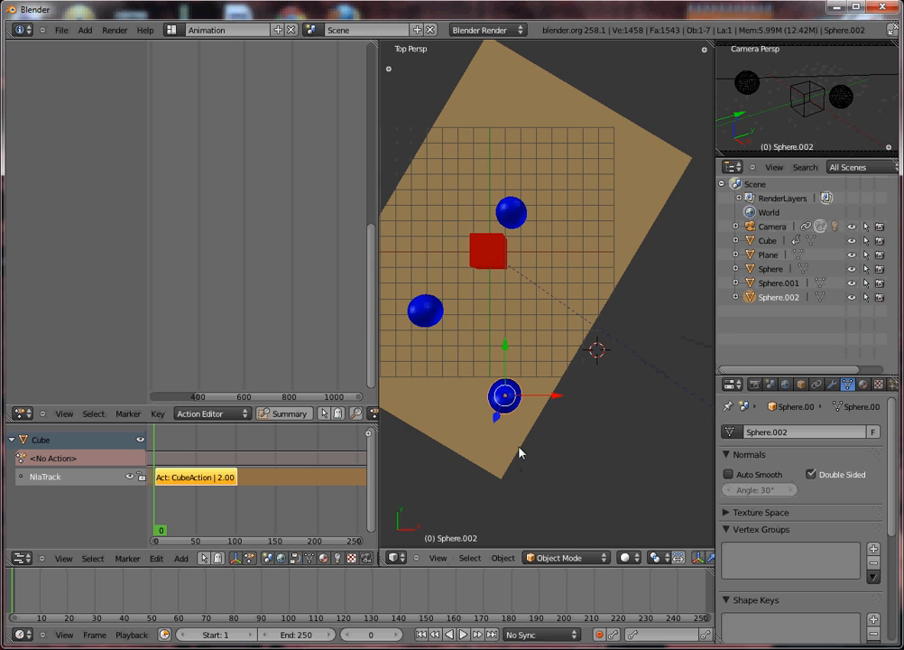
pyautogui.press('KP_0')
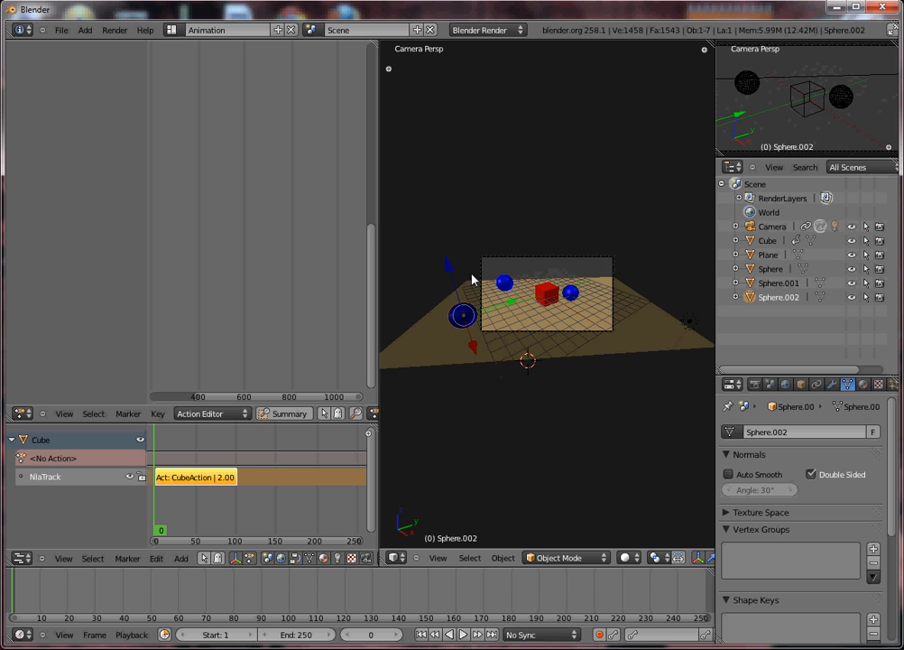
# - Select the first sphere copy, Sphere.001, and insert a Location keyframe at frame 0
pyautogui.rightClick(504, 285)
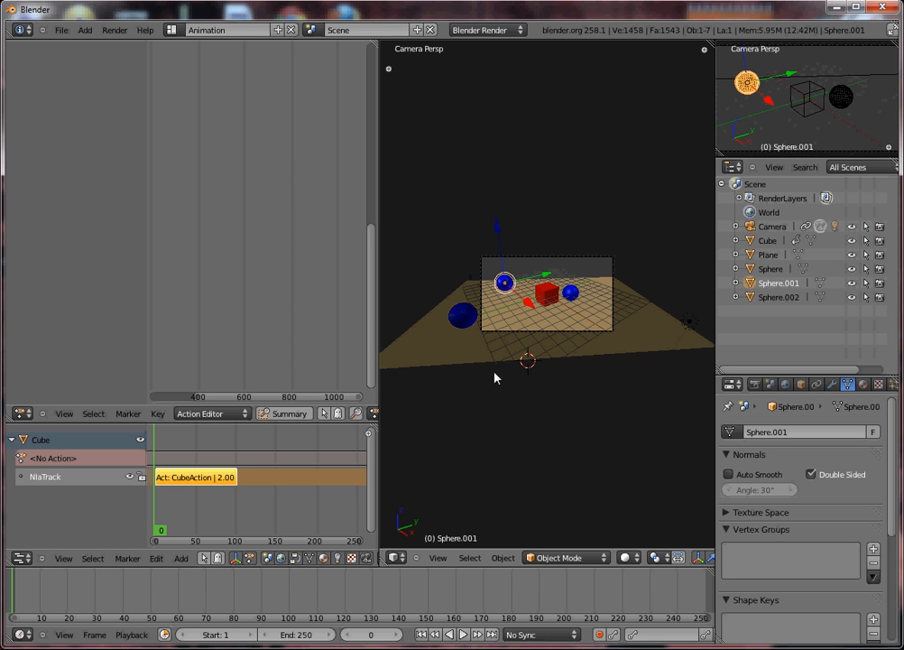
pyautogui.press('u')
pyautogui.click(528, 365)
pyautogui.moveTo(545, 328); pyautogui.dragTo(571, 375, button='middle')
pyautogui.press('i')
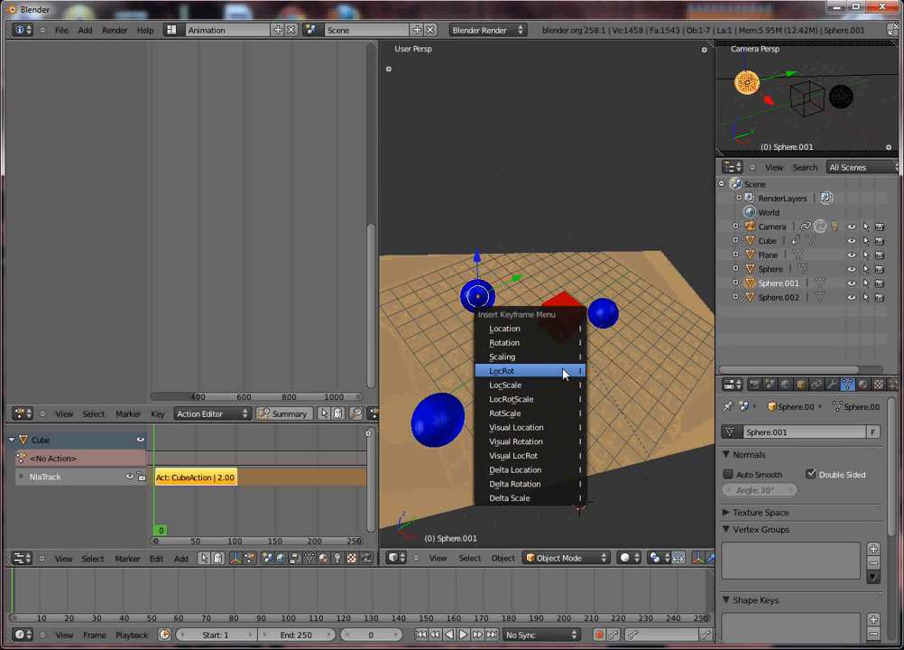
pyautogui.click(557, 327)
# - At frame 40, raise Sphere.001 vertically above its starting height and insert a Location keyframe
pyautogui.press('KP_3')
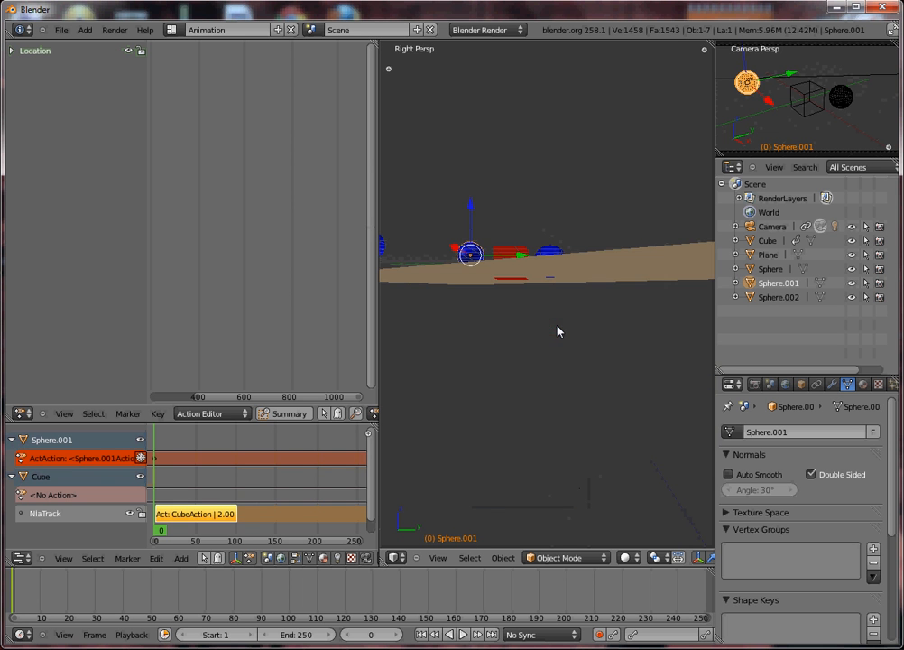
pyautogui.moveTo(537, 331); pyautogui.dragTo(578, 356, button='middle')
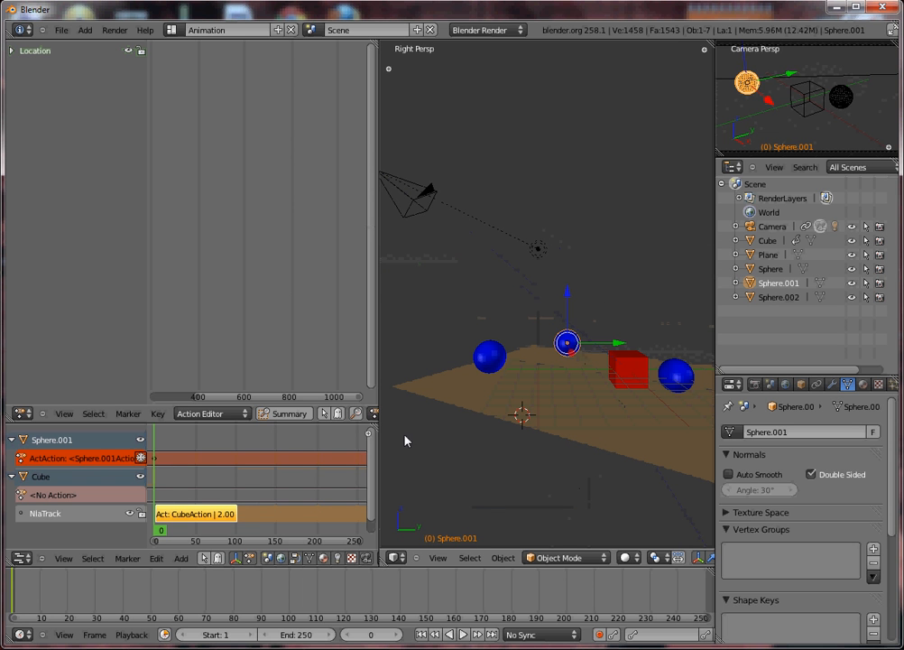
pyautogui.moveTo(24, 598); pyautogui.dragTo(122, 594)
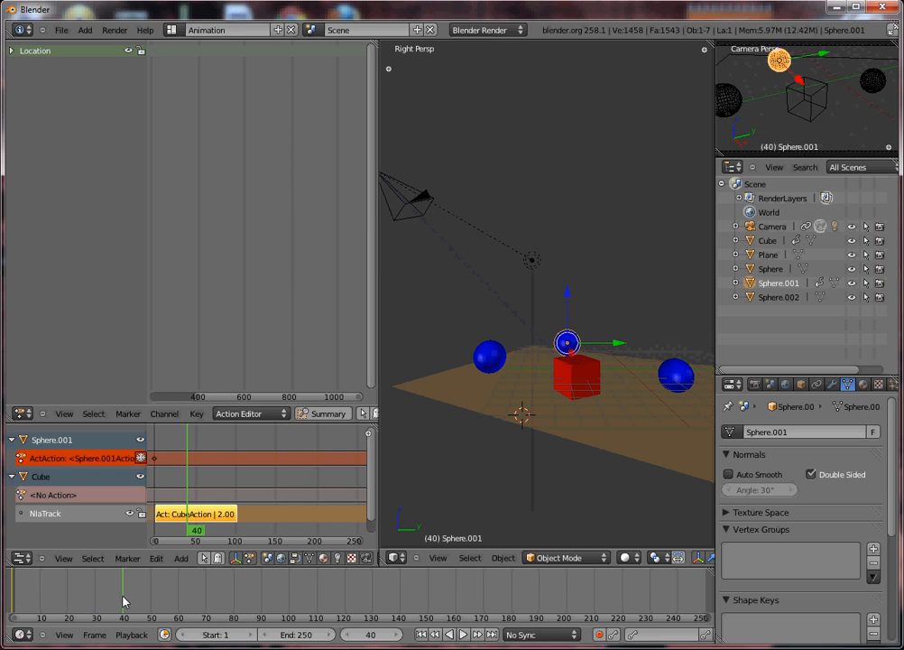
pyautogui.moveTo(569, 300); pyautogui.dragTo(573, 239)
pyautogui.press('u')
pyautogui.press('i')
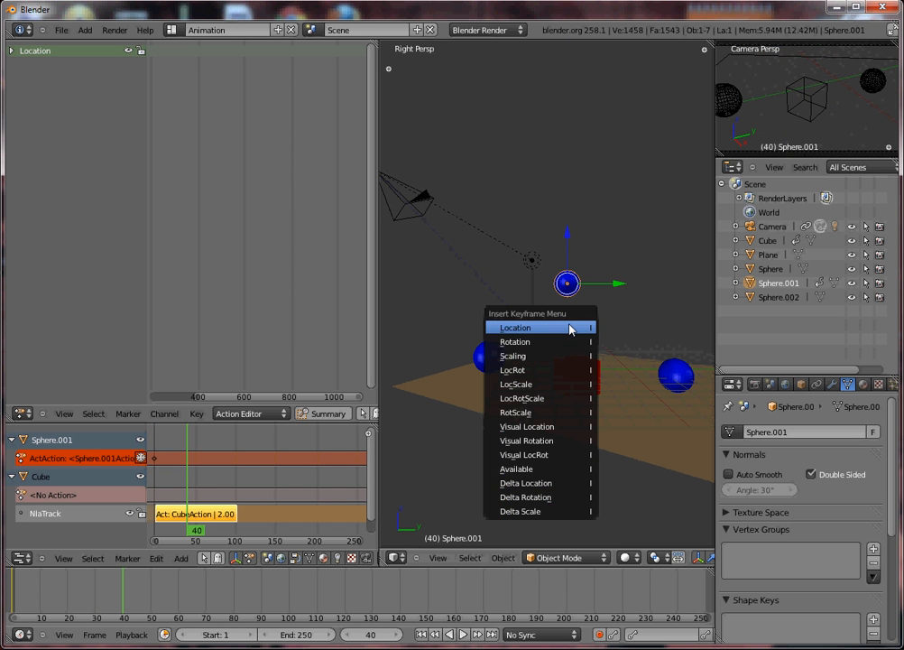
pyautogui.click(568, 327)
# - At frame 60, lower Sphere.001 to the cube's level in right view and bring Sphere.002 down to rest on the plane
pyautogui.moveTo(137, 599); pyautogui.dragTo(180, 605)
pyautogui.moveTo(573, 257); pyautogui.dragTo(578, 305)
pyautogui.moveTo(577, 305); pyautogui.dragTo(569, 368, button='middle')
pyautogui.press('KP_5')
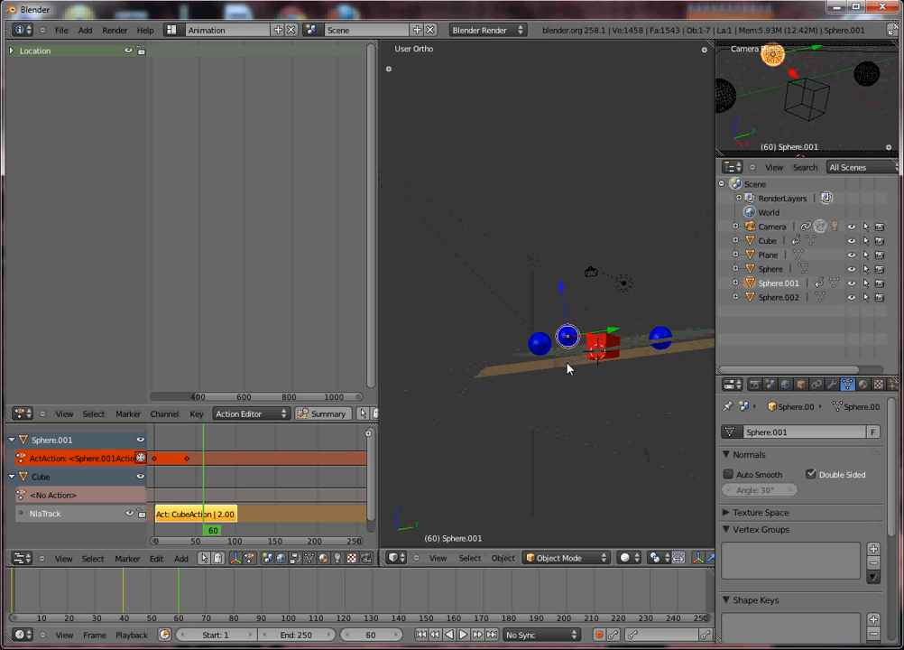
pyautogui.press('KP_3')
pyautogui.press('z')
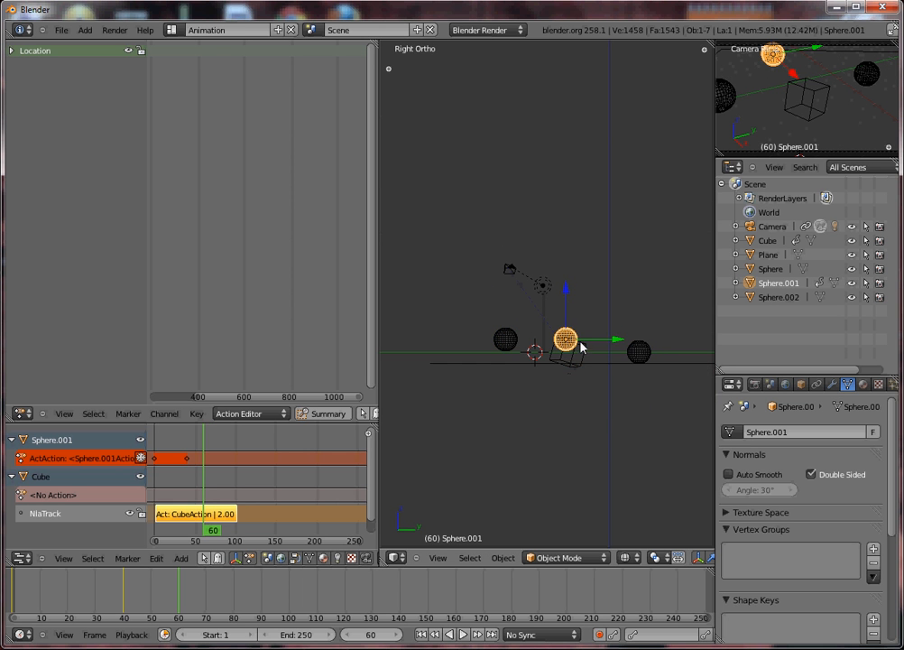
pyautogui.moveTo(568, 302); pyautogui.dragTo(570, 314)
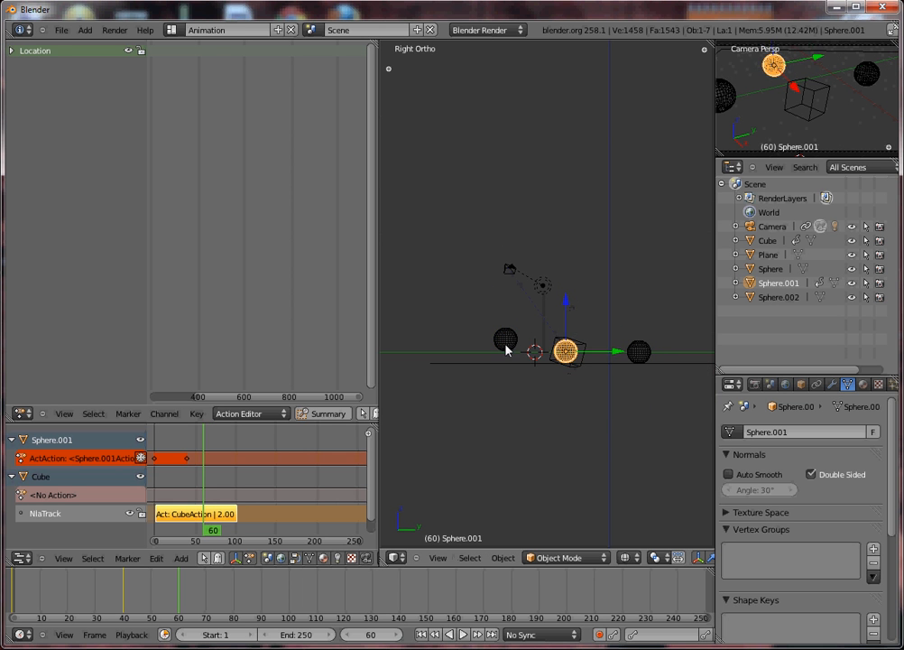
pyautogui.rightClick(506, 346)
pyautogui.press('z')
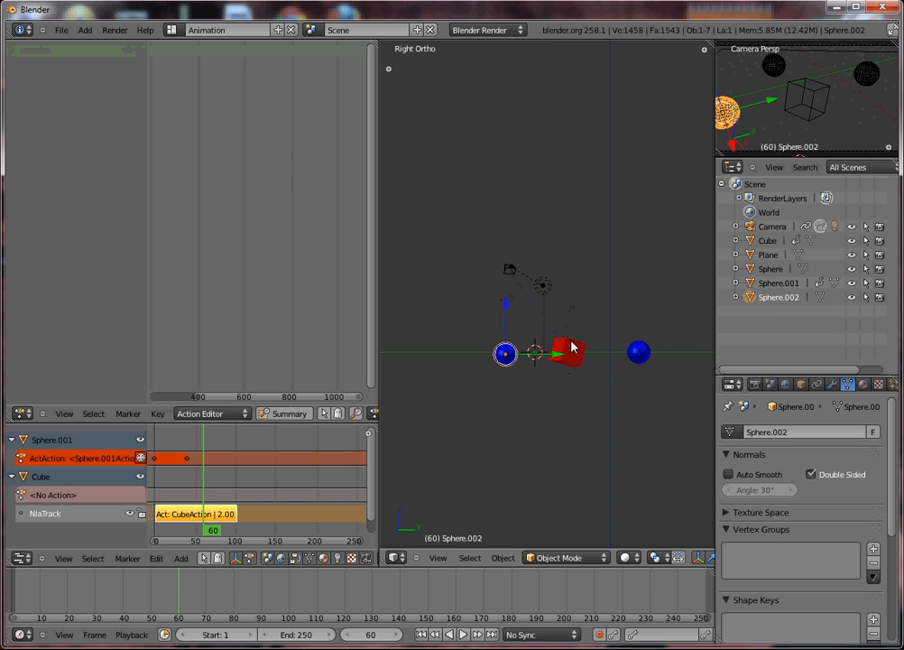
# - Reselect Sphere.001 and insert a Location keyframe for its lowered position at frame 60
pyautogui.rightClick(570, 347)
pyautogui.moveTo(549, 337); pyautogui.dragTo(577, 388, button='middle')
pyautogui.rightClick(558, 345)
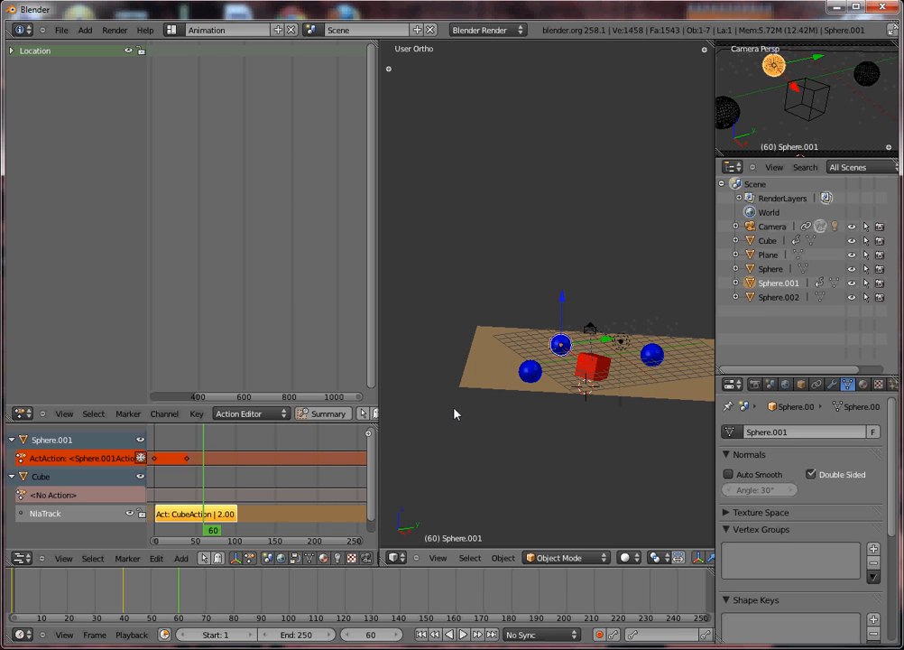
pyautogui.press('i')
pyautogui.click(494, 404)
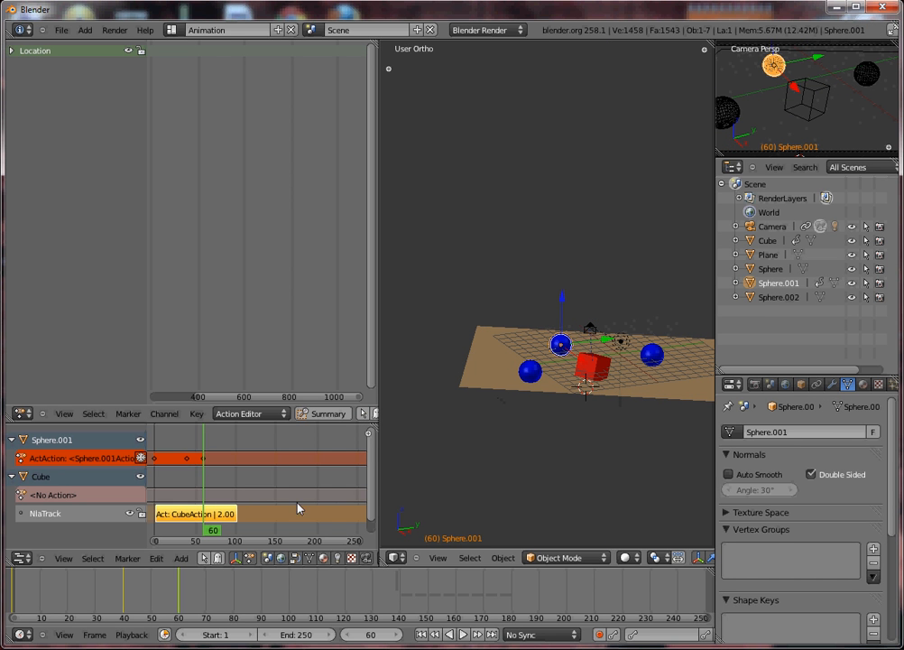
# - At frame 70, raise Sphere.001 along the Z axis and insert a Location keyframe
pyautogui.moveTo(202, 487); pyautogui.dragTo(212, 489)
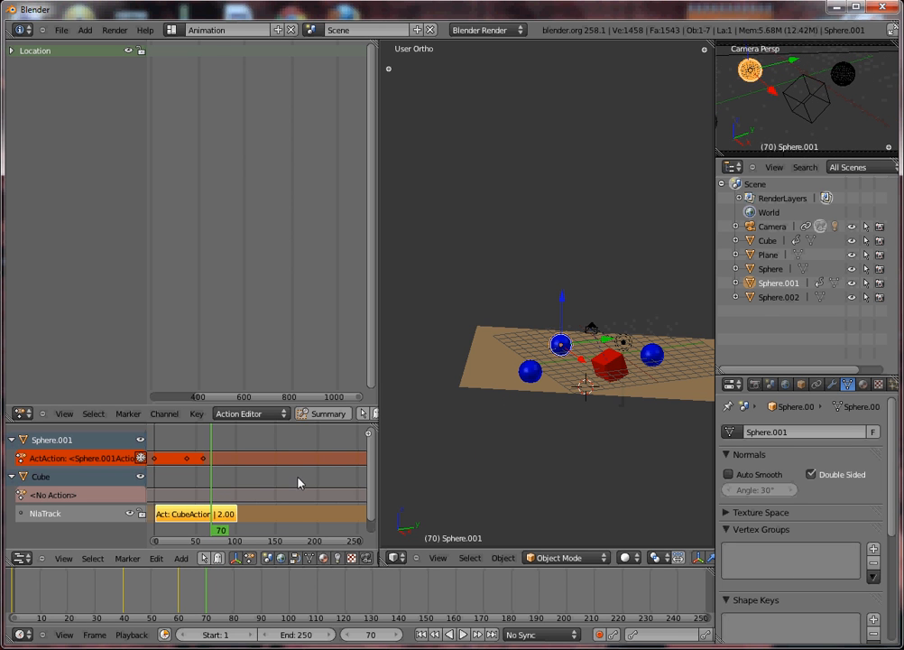
pyautogui.press('g')
pyautogui.press('z')
pyautogui.click(540, 420)
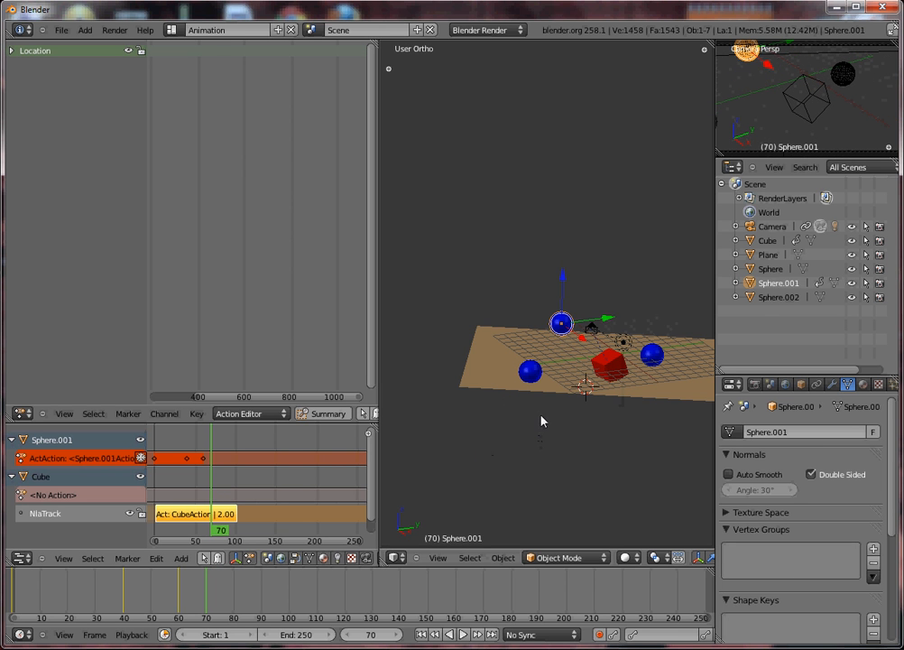
pyautogui.press('u')
pyautogui.press('Escape')
pyautogui.press('i')
pyautogui.click(499, 422)
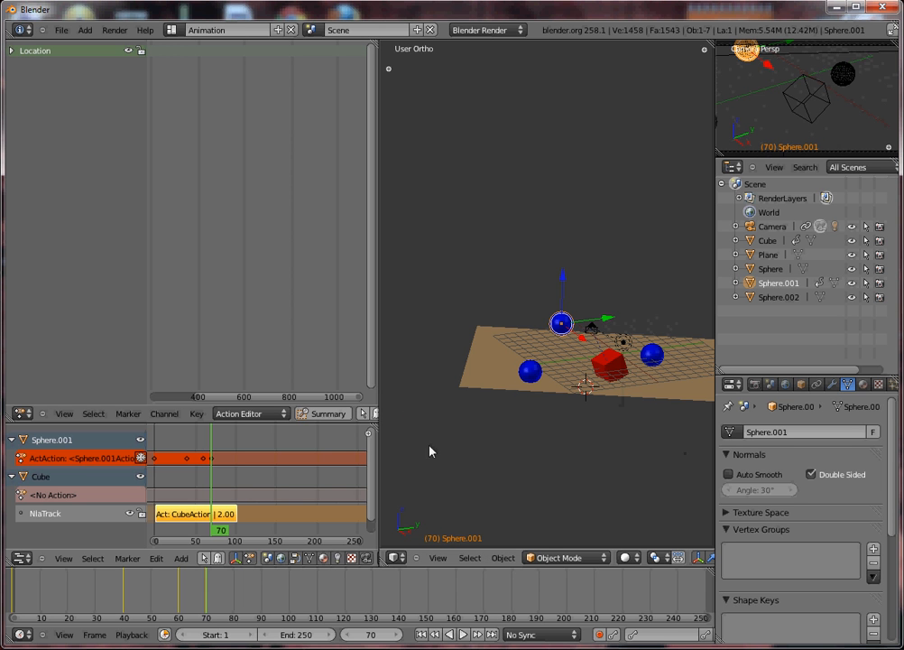
# - At frame 80, try moving Sphere.001 across the plane in top view
pyautogui.moveTo(213, 483); pyautogui.dragTo(219, 485)
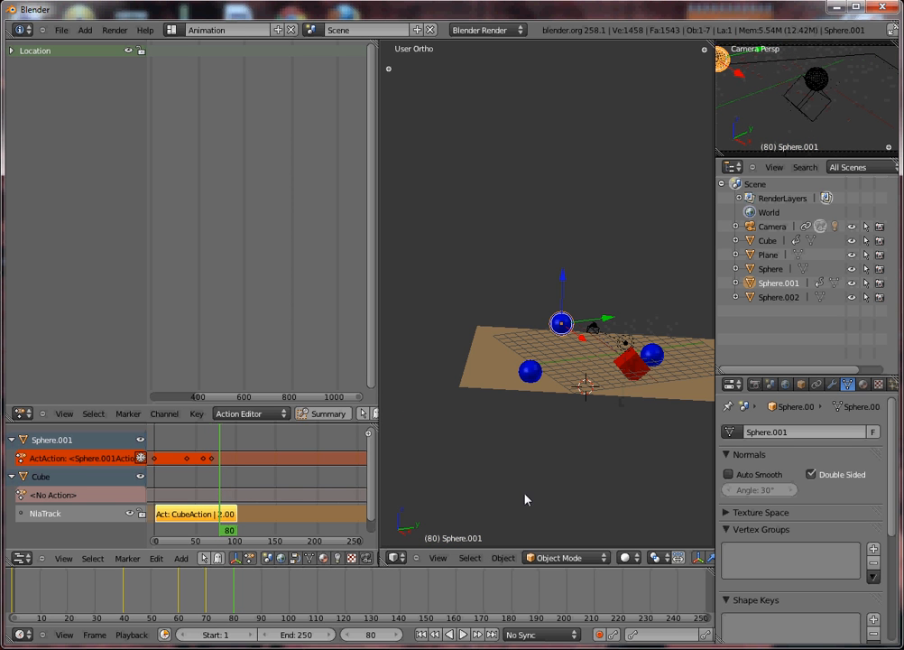
pyautogui.press('KP_3')
pyautogui.press('KP_7')
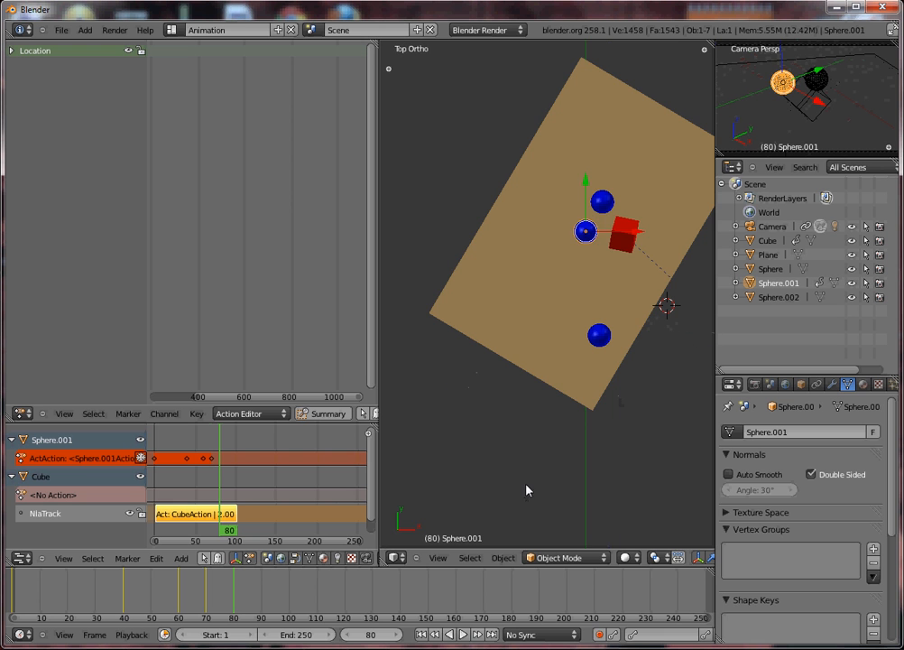
pyautogui.press('g')
pyautogui.click(566, 320)
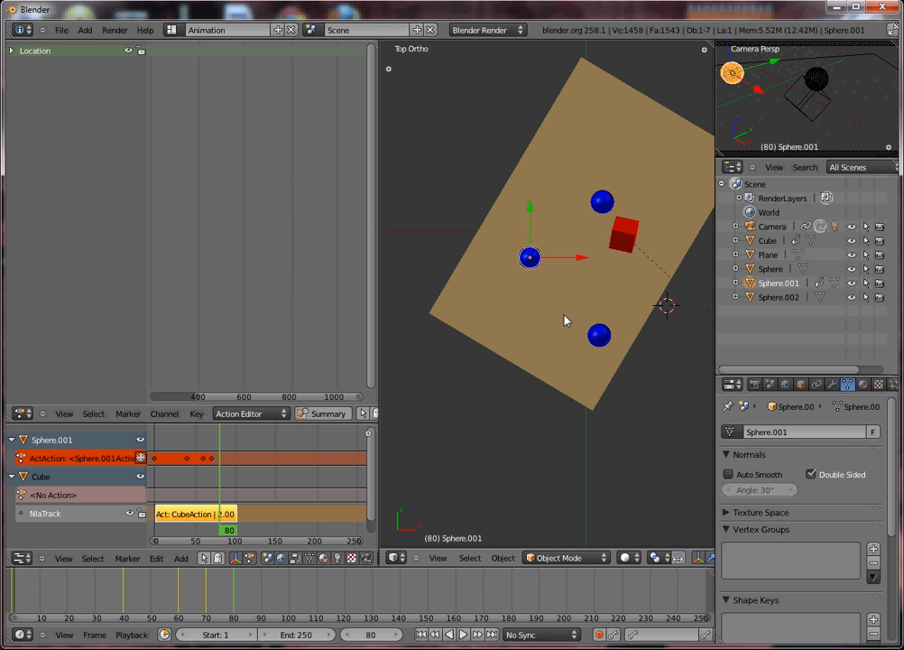
# - At frame 80, lower Sphere.001 along Z onto the plane in right view and insert a Location keyframe
pyautogui.moveTo(226, 488); pyautogui.dragTo(220, 488)
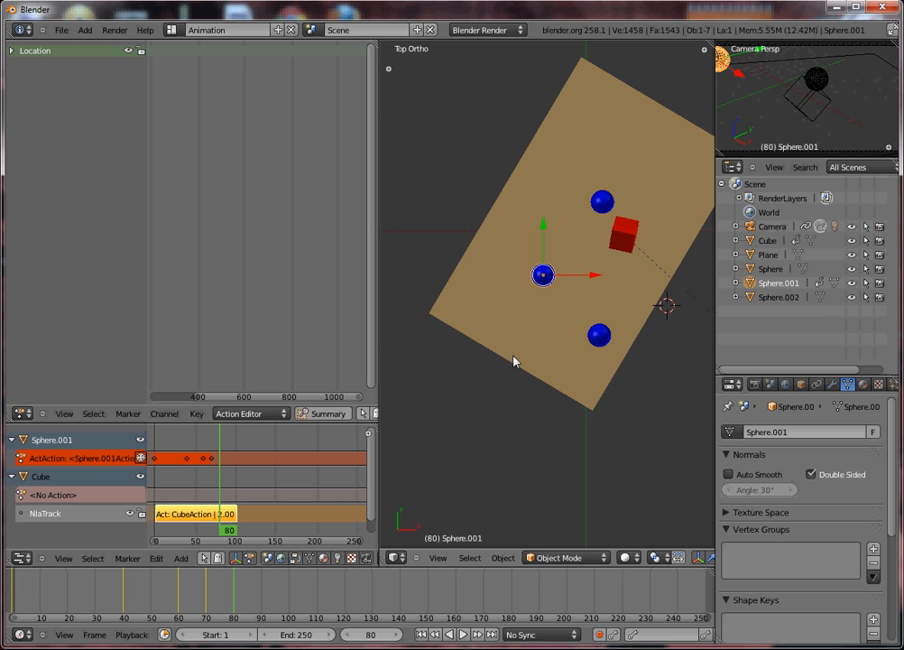
pyautogui.press('KP_3')
pyautogui.press('z')
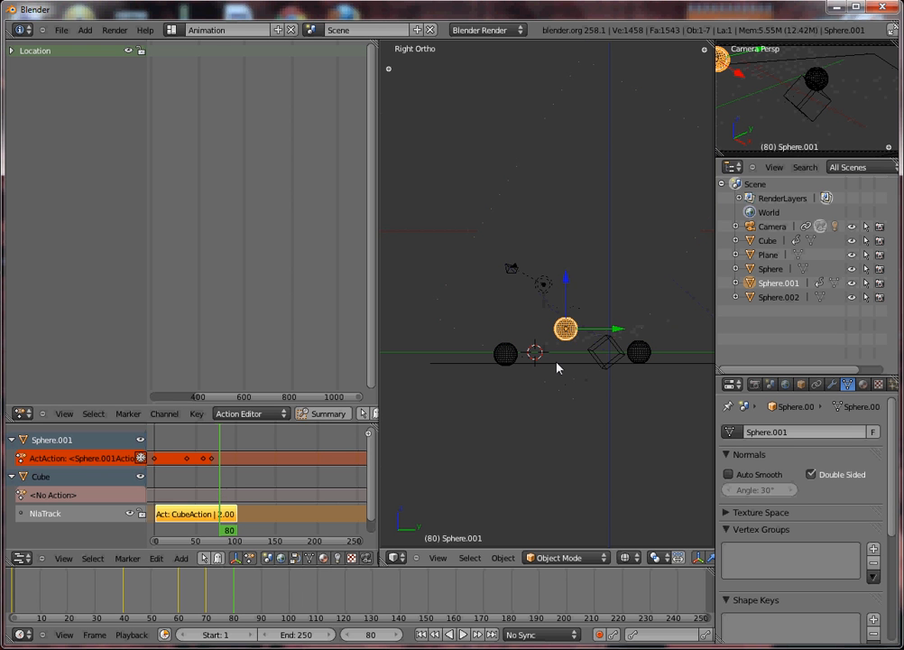
pyautogui.press('g')
pyautogui.press('z')
pyautogui.click(566, 389)
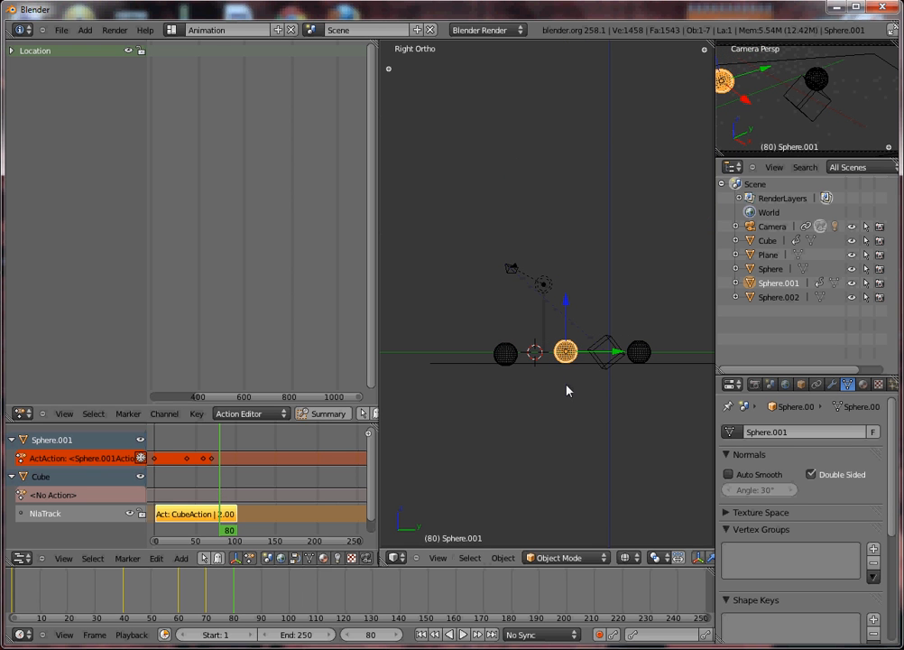
pyautogui.press('i')
pyautogui.click(567, 391)
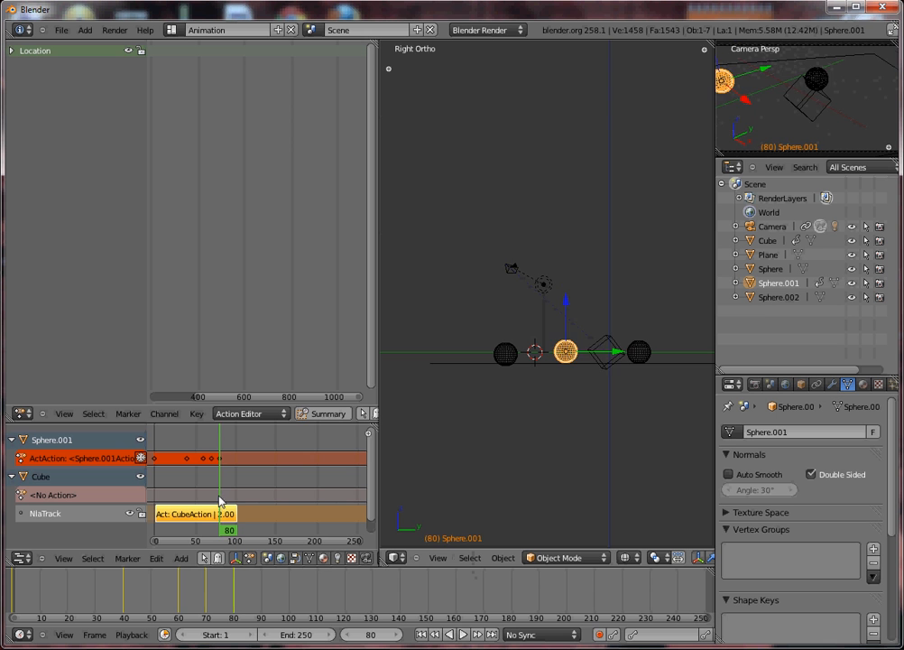
# - Preview the animation from frame 0 in right view and again through the camera with solid shading
pyautogui.moveTo(219, 502); pyautogui.dragTo(155, 501)
pyautogui.hotkey('alt', 'a')
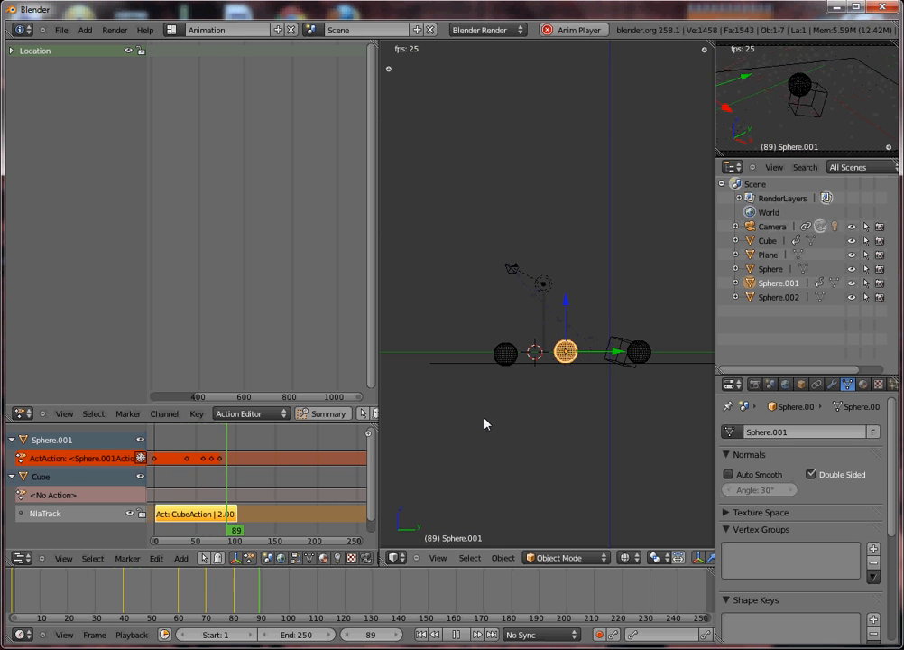
pyautogui.press('Escape')
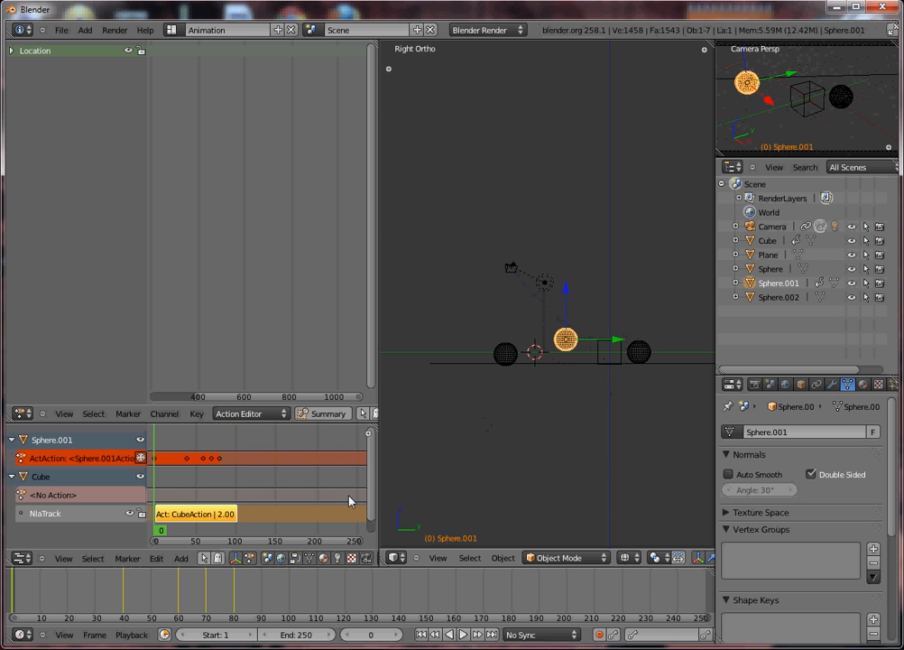
pyautogui.press('KP_0')
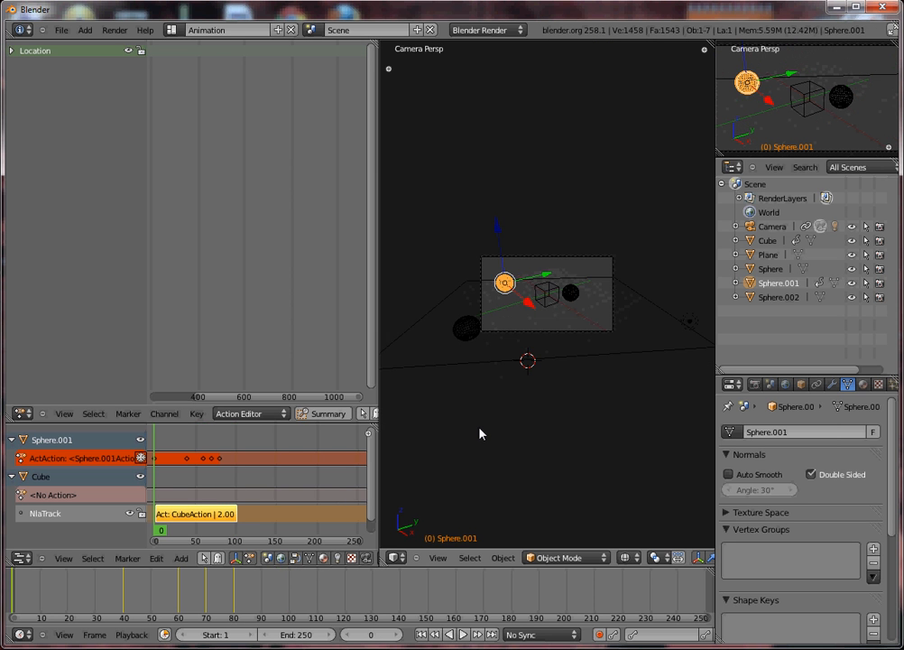
pyautogui.press('z')
pyautogui.hotkey('alt', 'a')
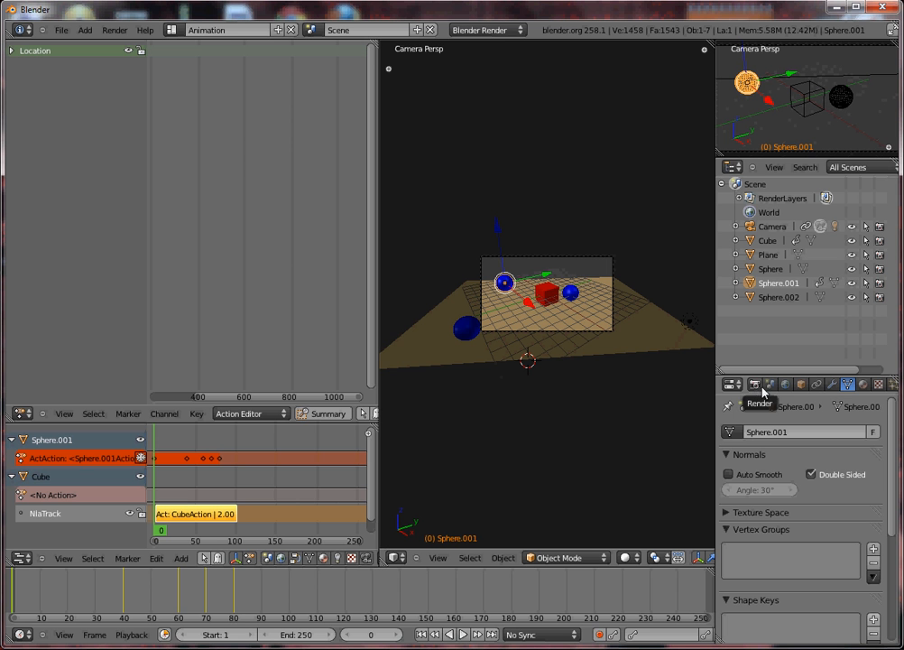
# - Switch the screen layout to Default and frame the whole scene in the 3D view
pyautogui.click(172, 30)
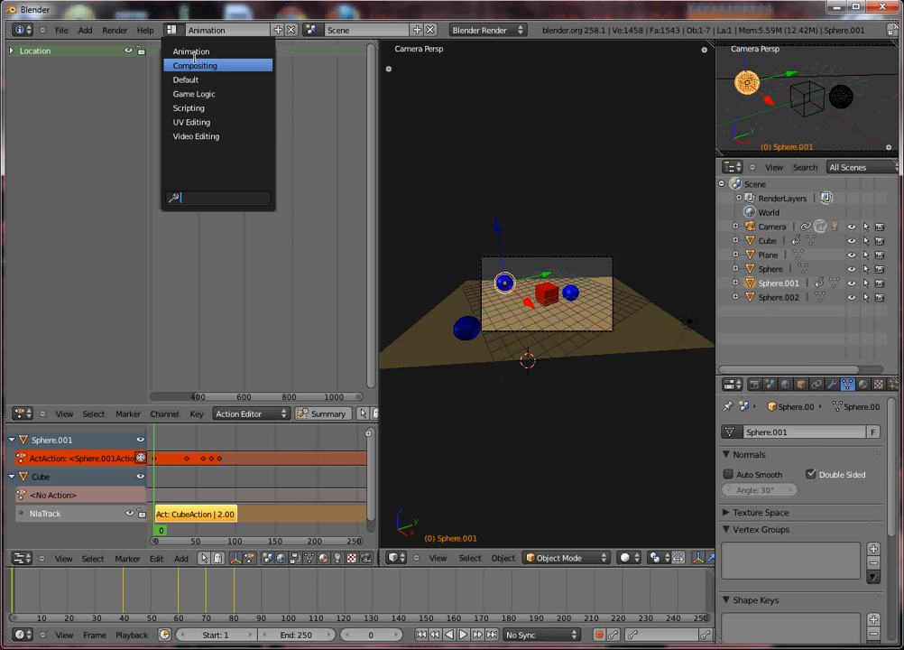
pyautogui.click(231, 81)
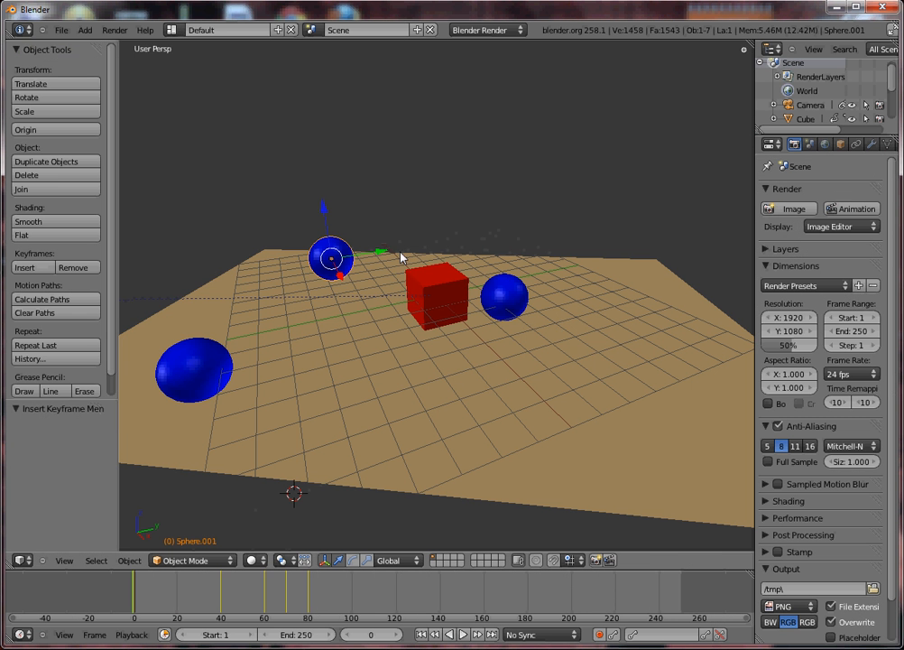
pyautogui.moveTo(401, 256); pyautogui.dragTo(460, 281, button='middle')
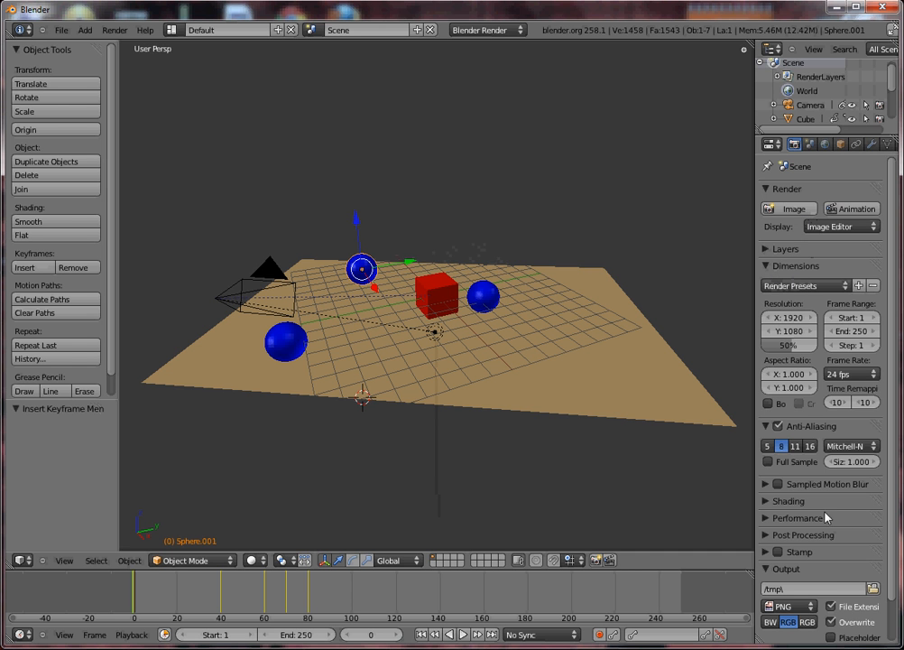
# - Set the render output format to AVI Raw and the output path to D:\Blends
pyautogui.scroll(-2, 785, 491)
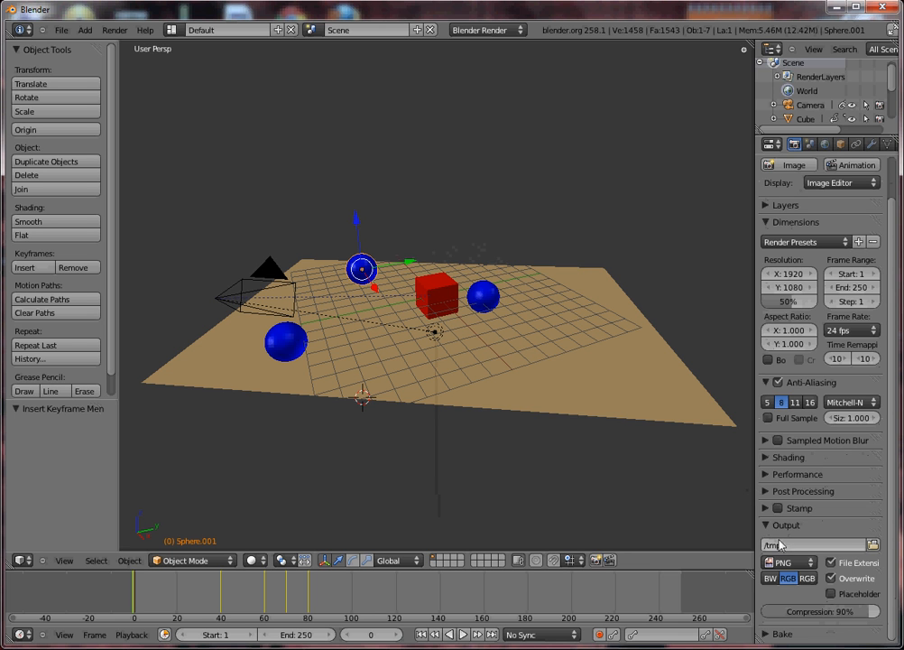
pyautogui.click(814, 565)
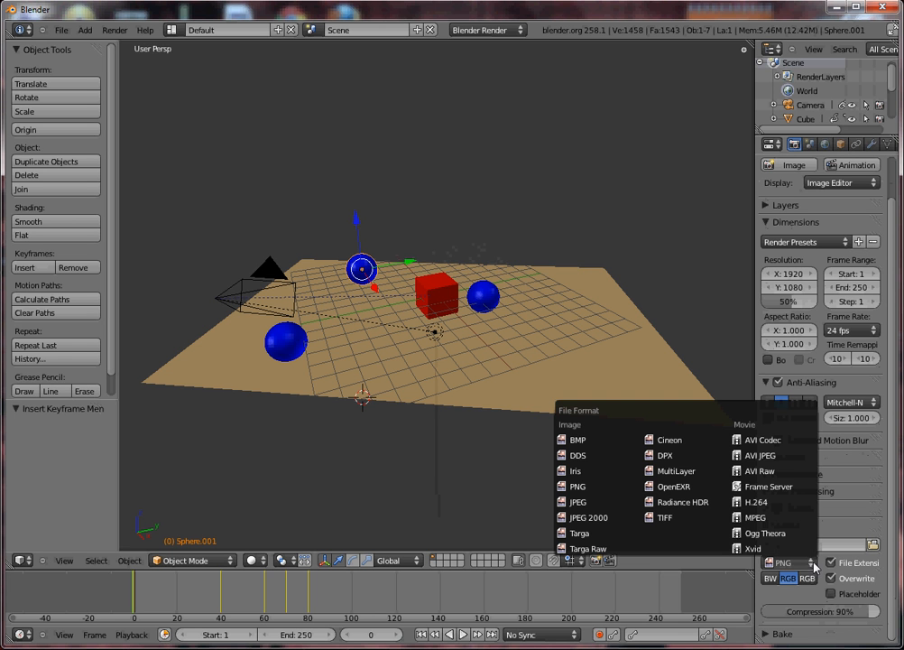
pyautogui.click(780, 473)
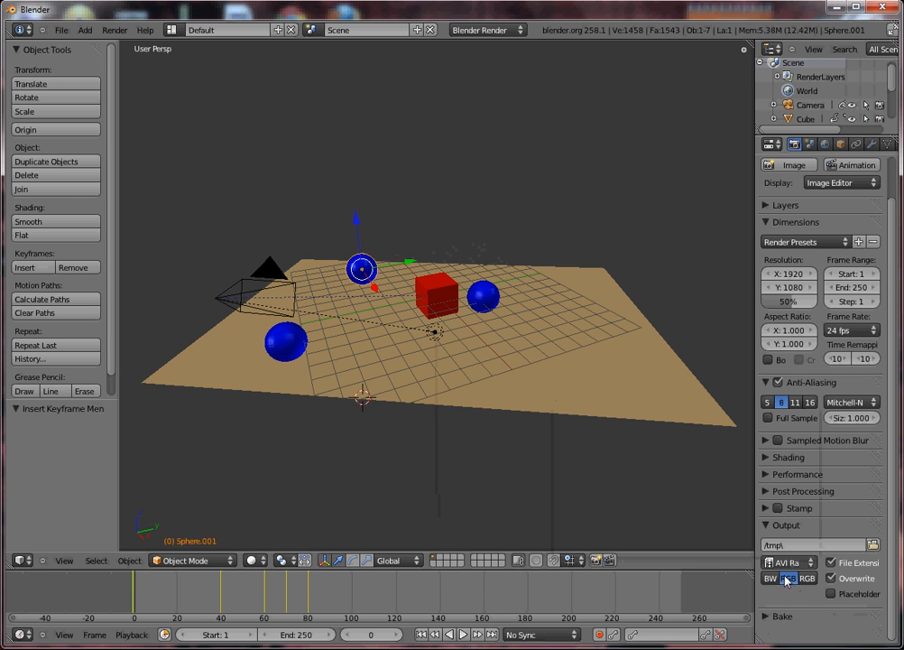
pyautogui.click(808, 541)
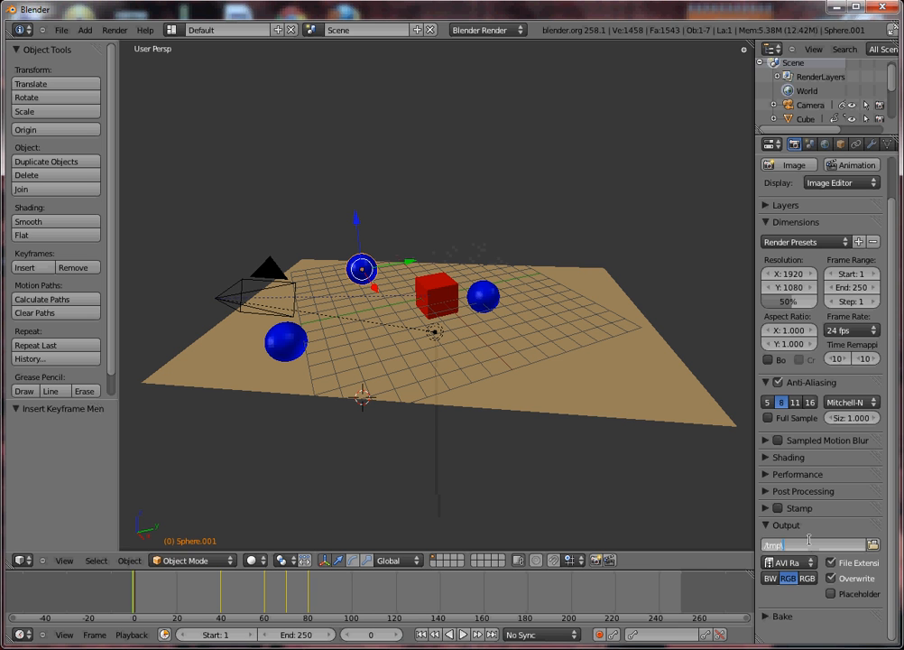
pyautogui.press('BackSpace')
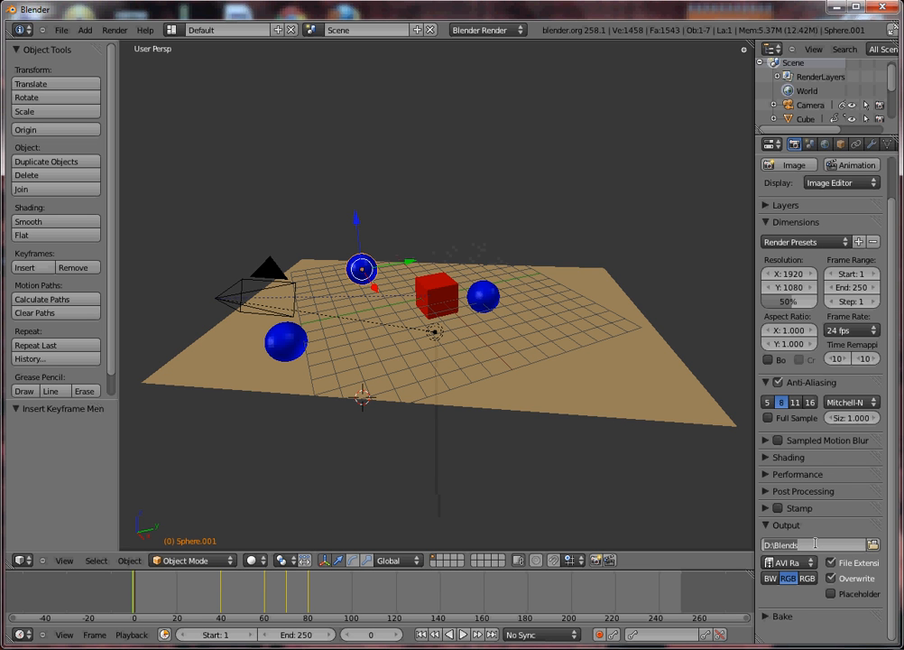
# - Try a still render with the resolution scale set to 100%
pyautogui.click(788, 306)
pyautogui.moveTo(798, 303); pyautogui.dragTo(828, 300)
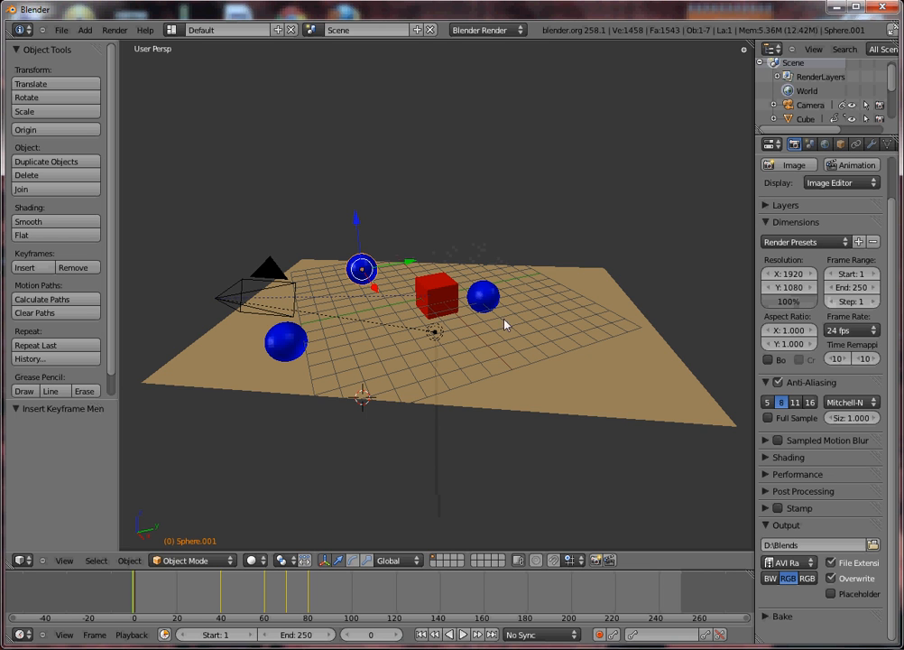
pyautogui.press('F12')
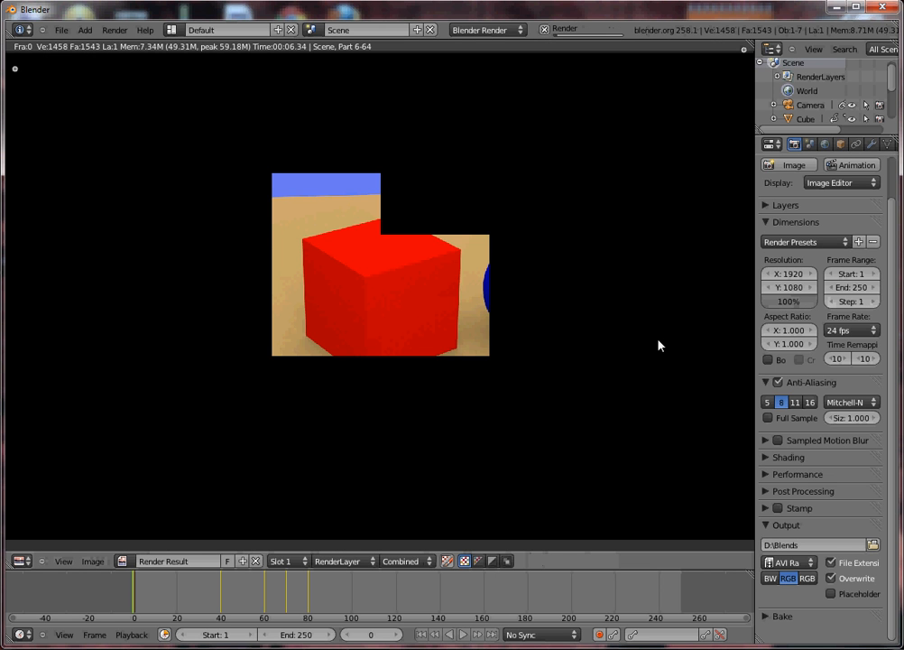
pyautogui.press('Escape')
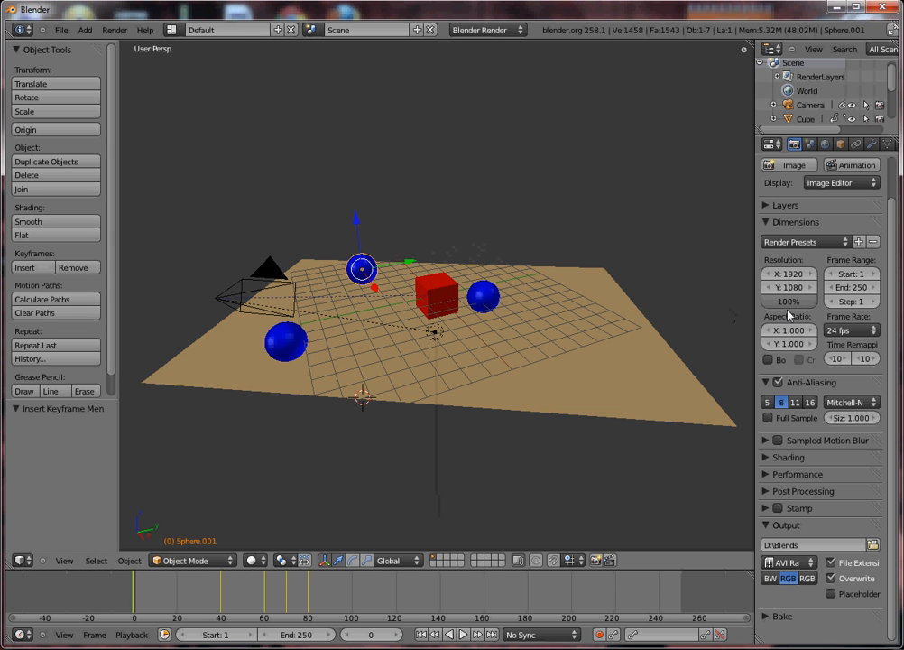
# - Set the render resolution scale to 50% and start rendering the animation
pyautogui.moveTo(794, 308)
pyautogui.mouseDown()
pyautogui.moveTo(764, 309)
pyautogui.moveTo(795, 304)
pyautogui.mouseUp()
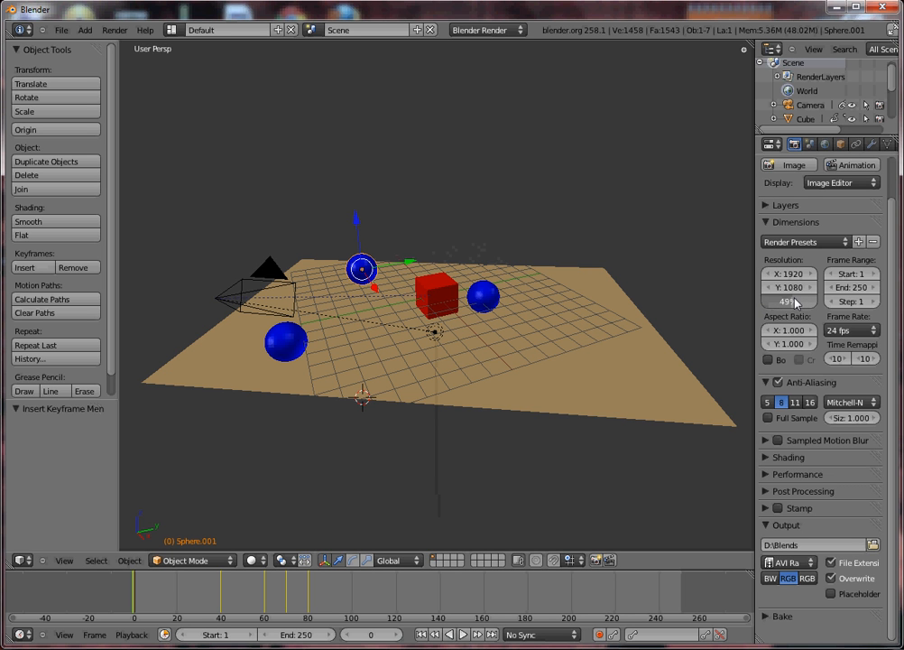
pyautogui.click(794, 303)
pyautogui.click(855, 166)
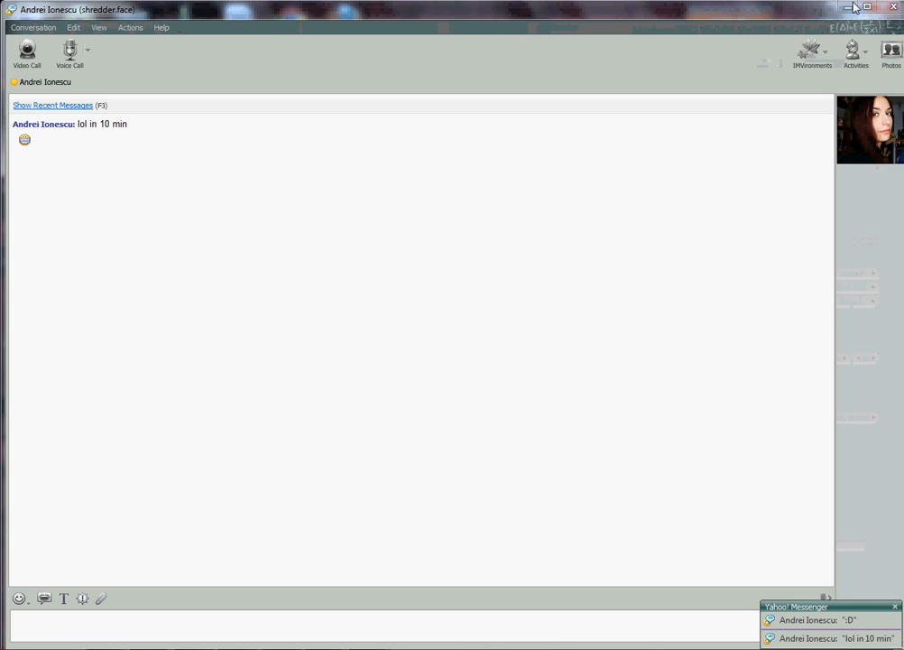
# - Minimize the chat window covering the render in progress
pyautogui.click(850, 7)
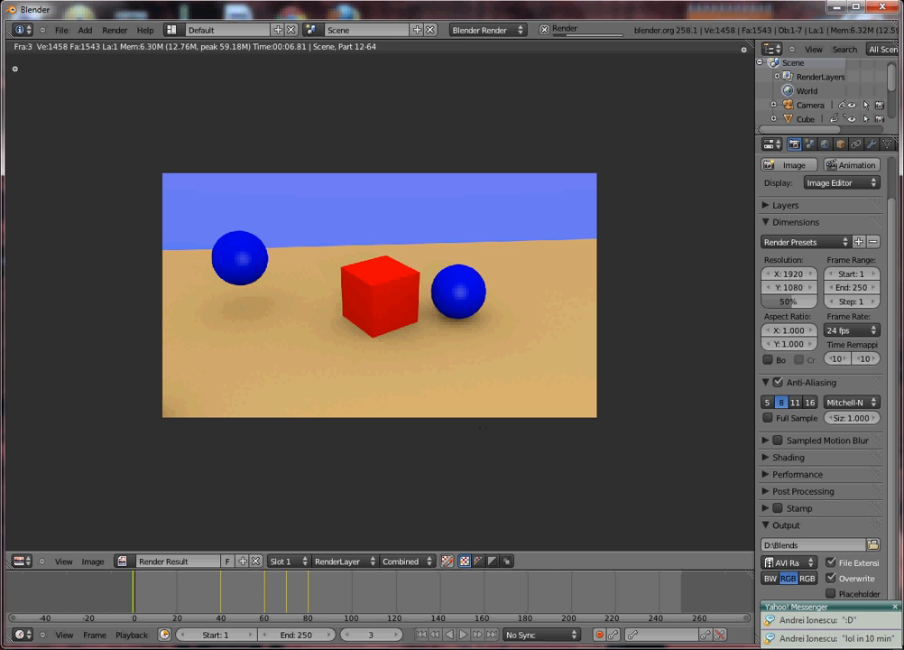
pyautogui.moveTo(361, 646)
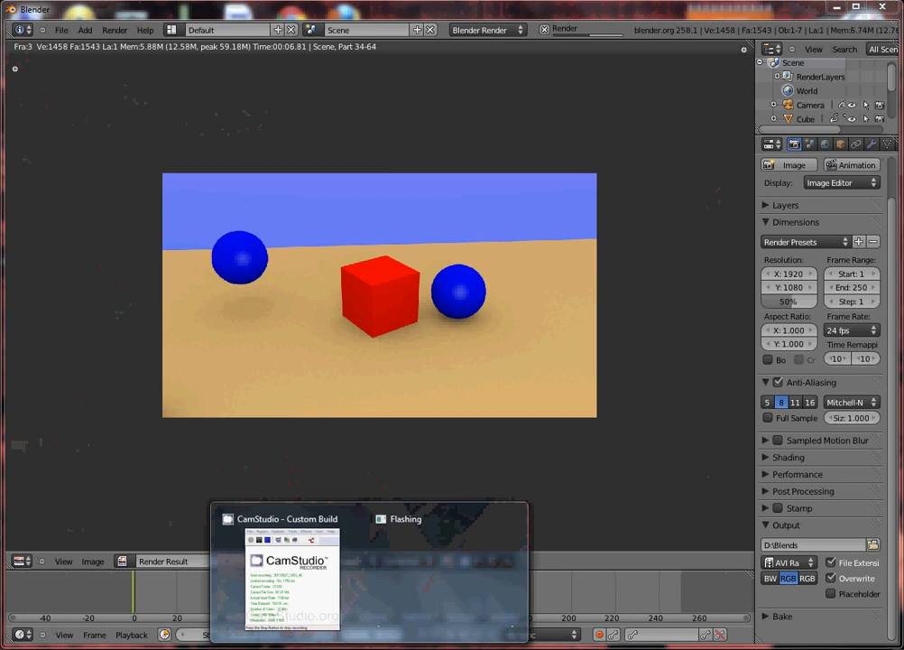